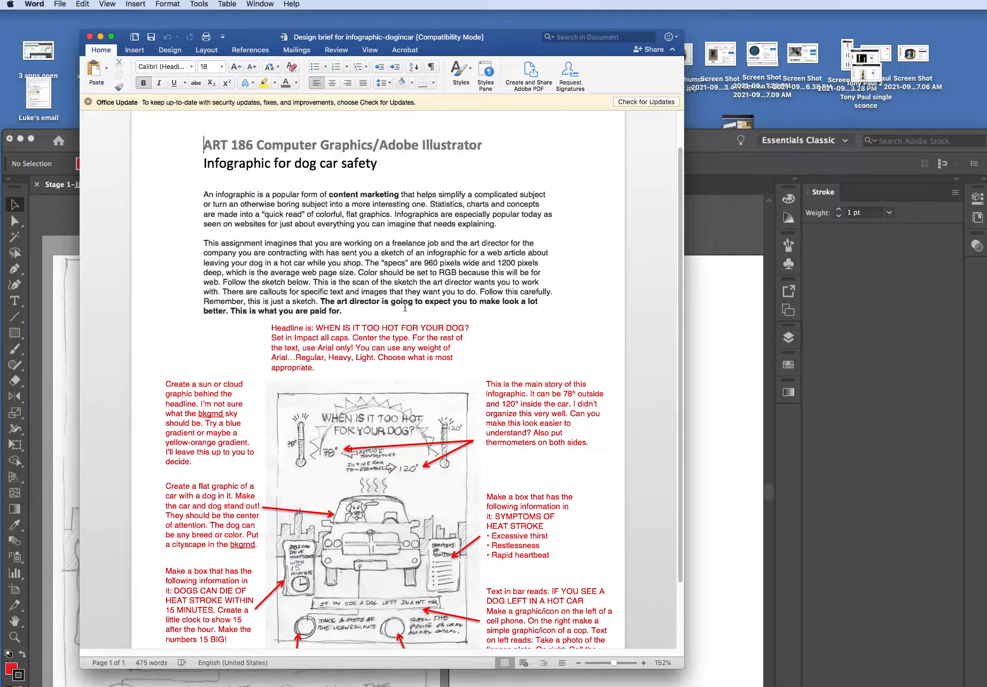
Read through the dog car safety infographic brief, including the annotated sketch and its callouts, and close the document
{"action": "left_click_drag", "start_coordinate": [682, 664], "coordinate": [691, 686]}
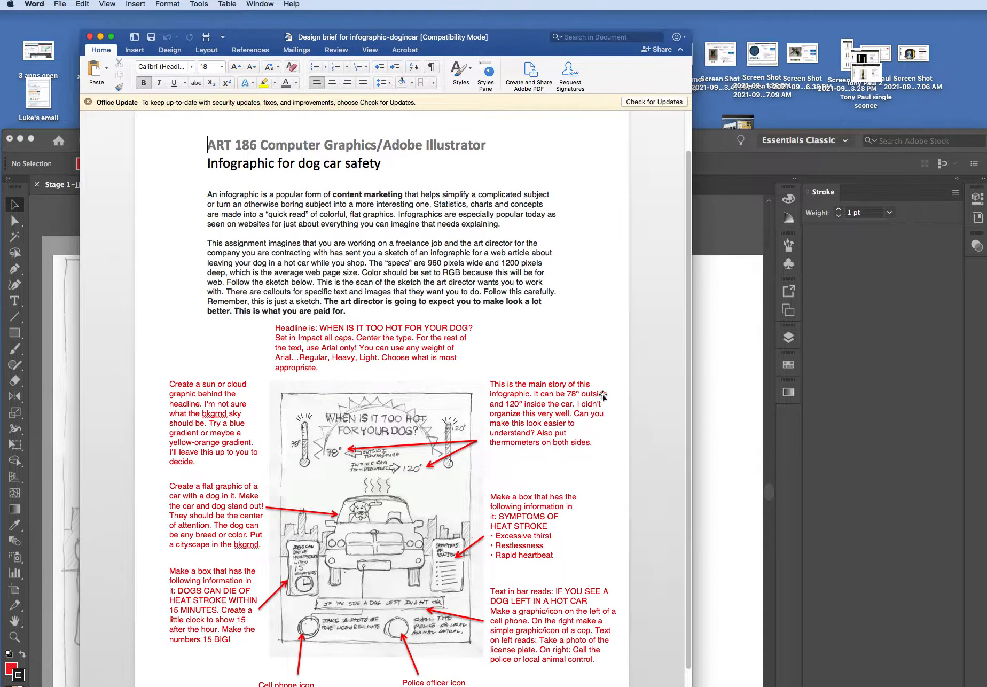
{"action": "scroll", "coordinate": [537, 307], "scroll_direction": "down", "scroll_amount": 2}
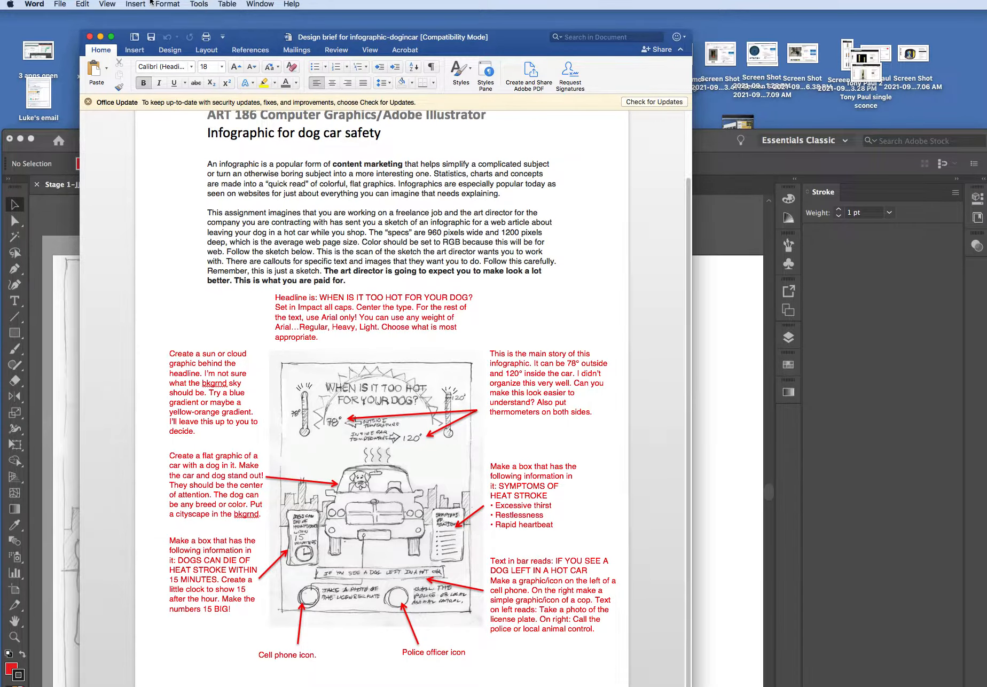
{"action": "left_click", "coordinate": [90, 38]}
Switch to Adobe Illustrator, fit its window into view and choose the Essentials Classic workspace
{"action": "left_click_drag", "start_coordinate": [266, 145], "coordinate": [285, 39]}
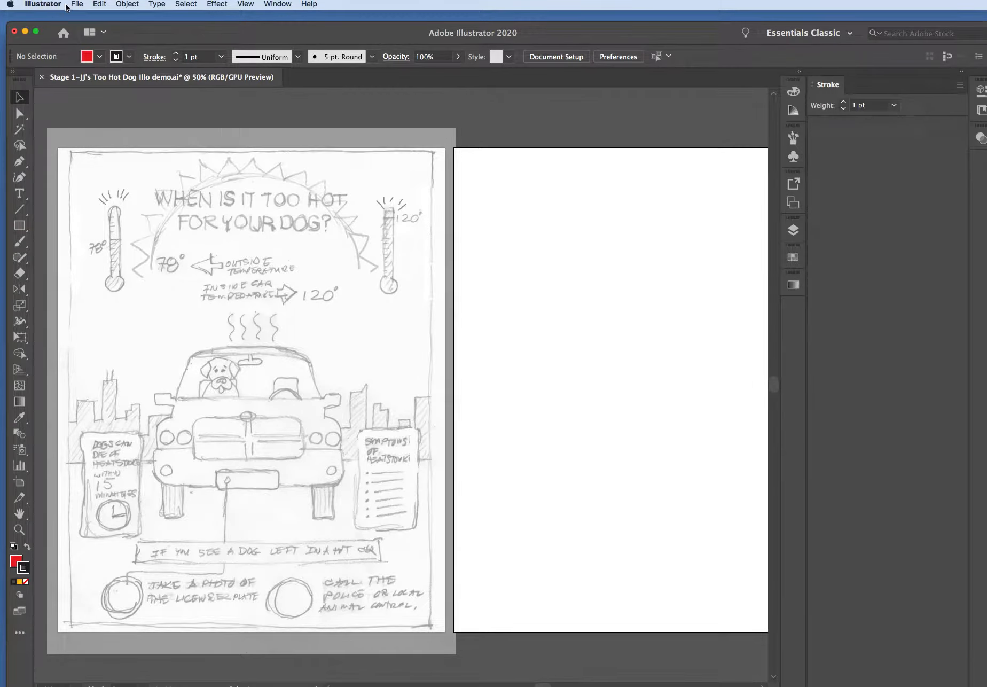
{"action": "left_click", "coordinate": [803, 33]}
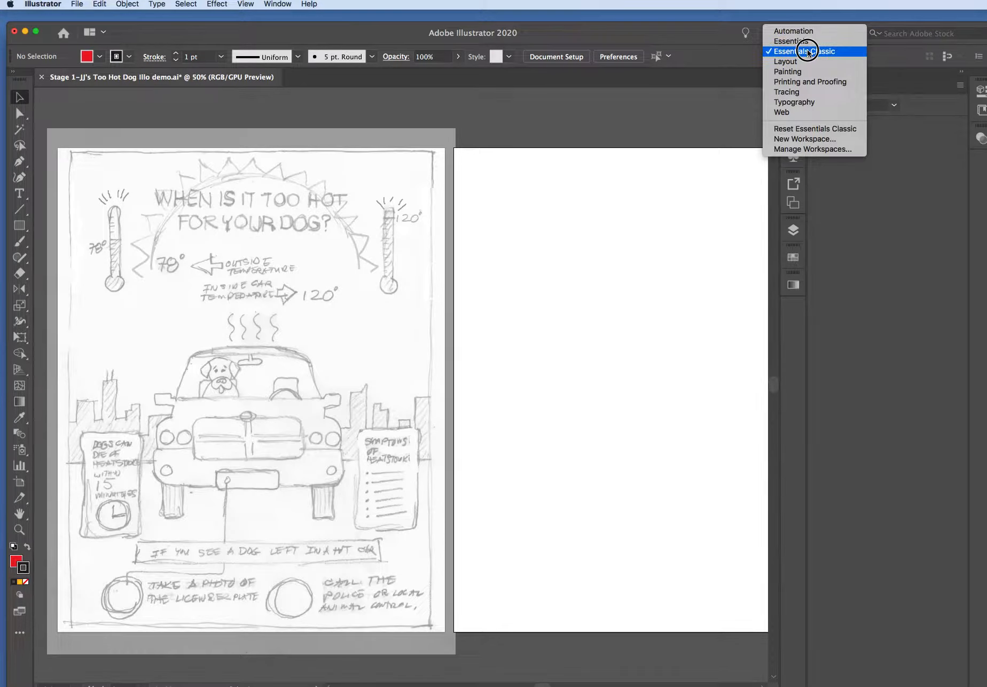
{"action": "left_click", "coordinate": [807, 52]}
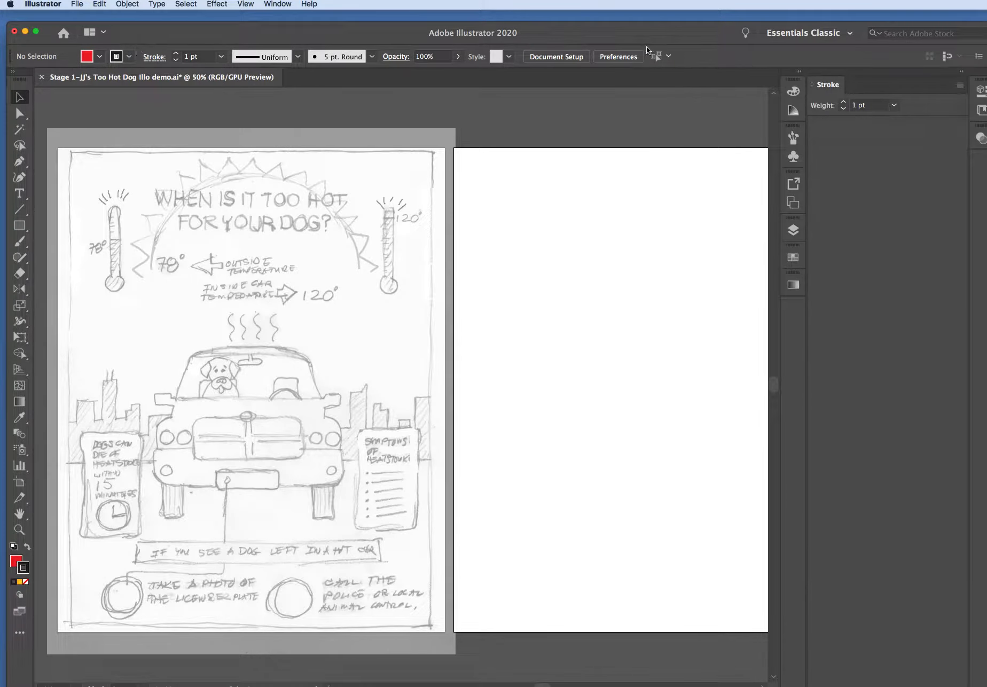
{"action": "left_click_drag", "start_coordinate": [594, 37], "coordinate": [593, 24]}
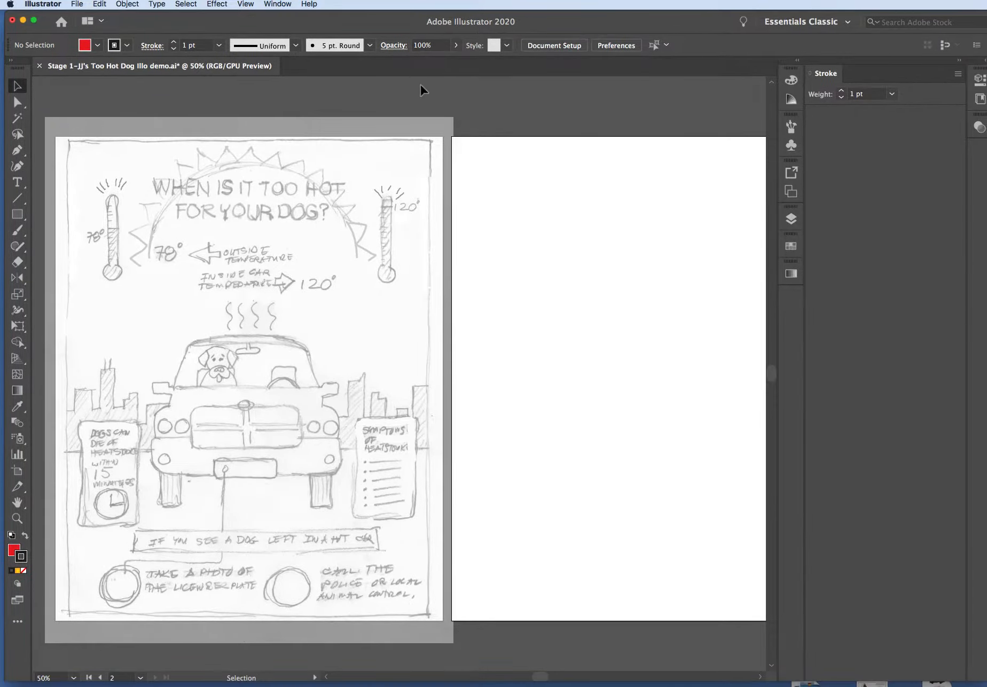
Start a new document based on the Web presets
{"action": "key", "text": "a"}
{"action": "key", "text": "v"}
{"action": "key", "text": "a"}
{"action": "key", "text": "cmd+n"}
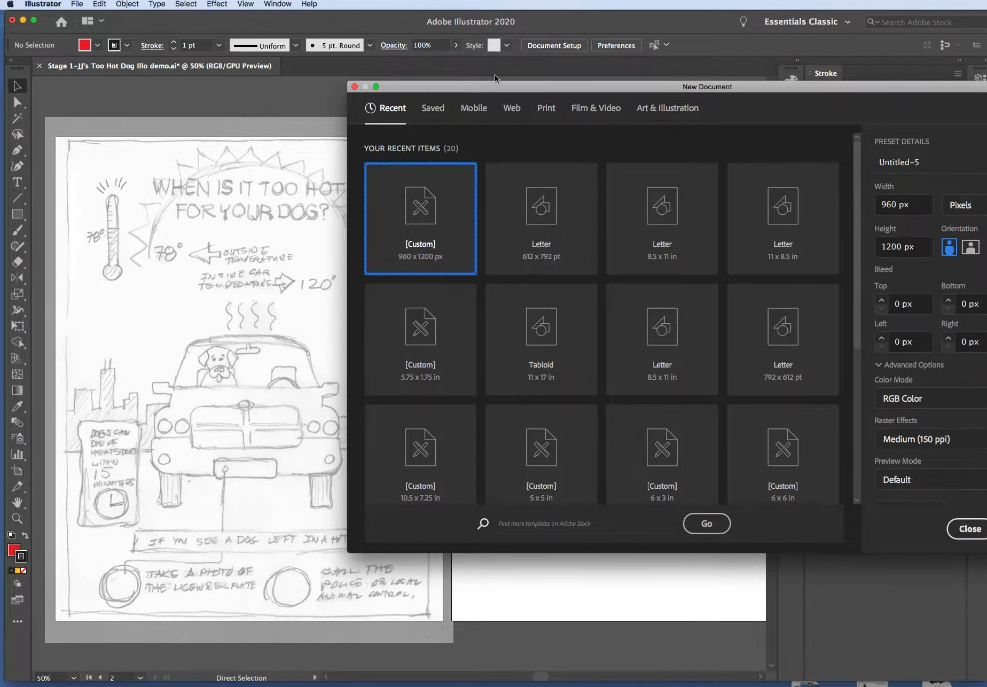
{"action": "left_click_drag", "start_coordinate": [493, 86], "coordinate": [274, 93]}
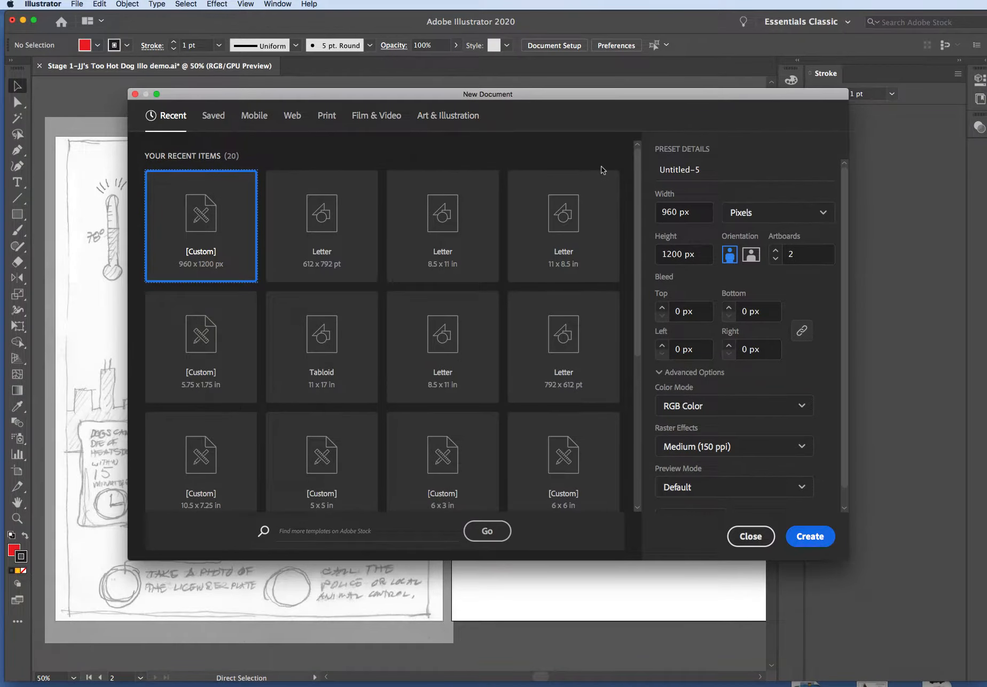
{"action": "left_click", "coordinate": [293, 117]}
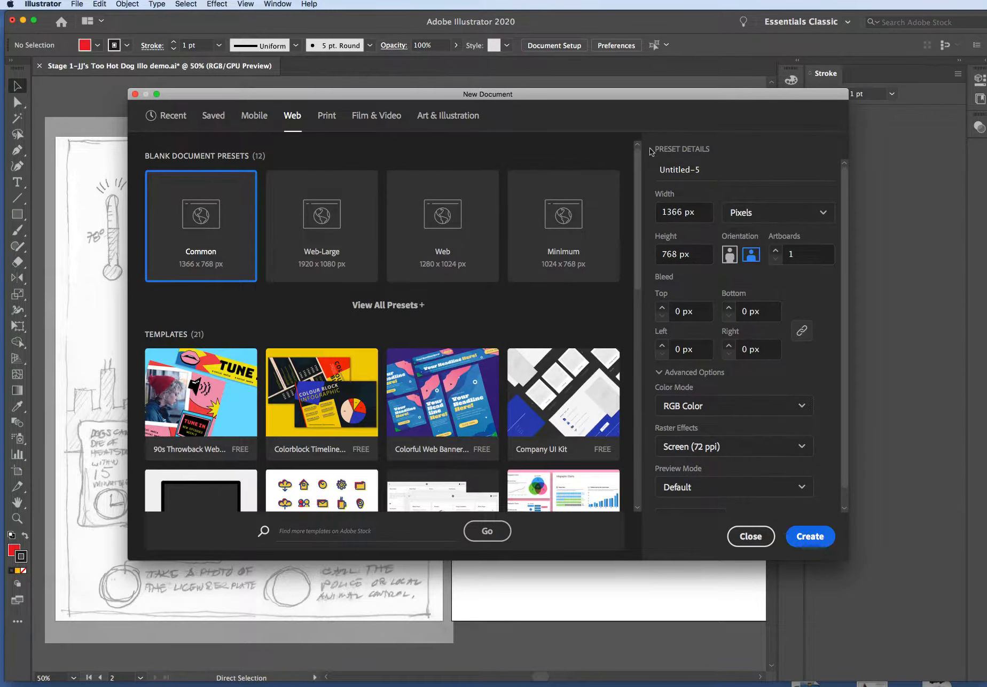
Set the new document to 960 px wide and 1200 px high with 2 artboards
{"action": "left_click", "coordinate": [681, 216]}
{"action": "double_click", "coordinate": [681, 217]}
{"action": "type", "text": "960"}
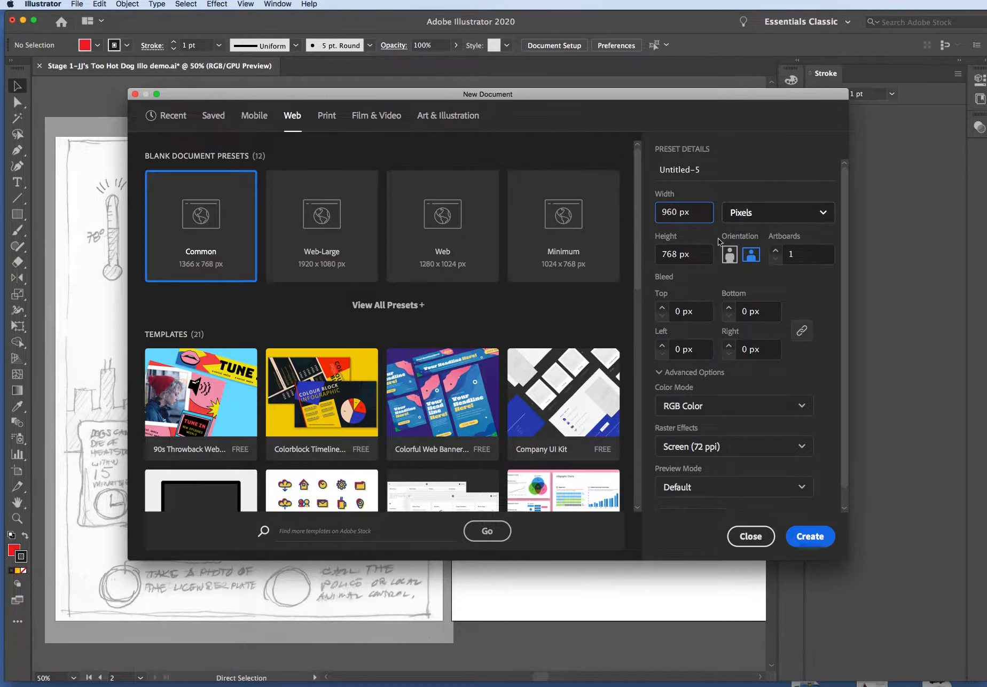
{"action": "double_click", "coordinate": [656, 257]}
{"action": "type", "text": "1200"}
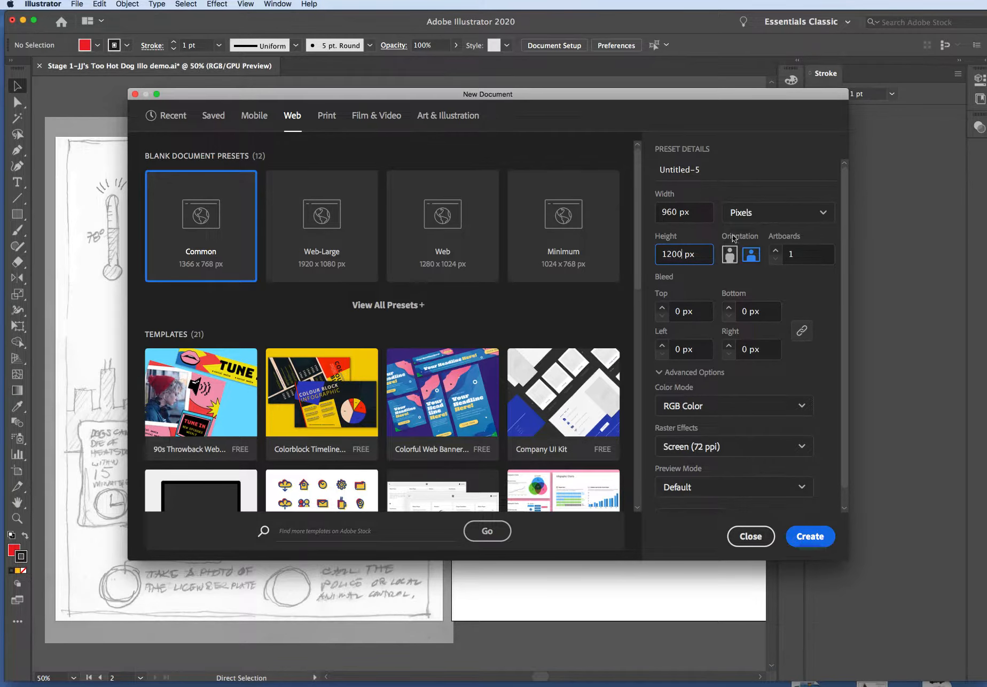
{"action": "left_click", "coordinate": [796, 256]}
{"action": "type", "text": "2"}
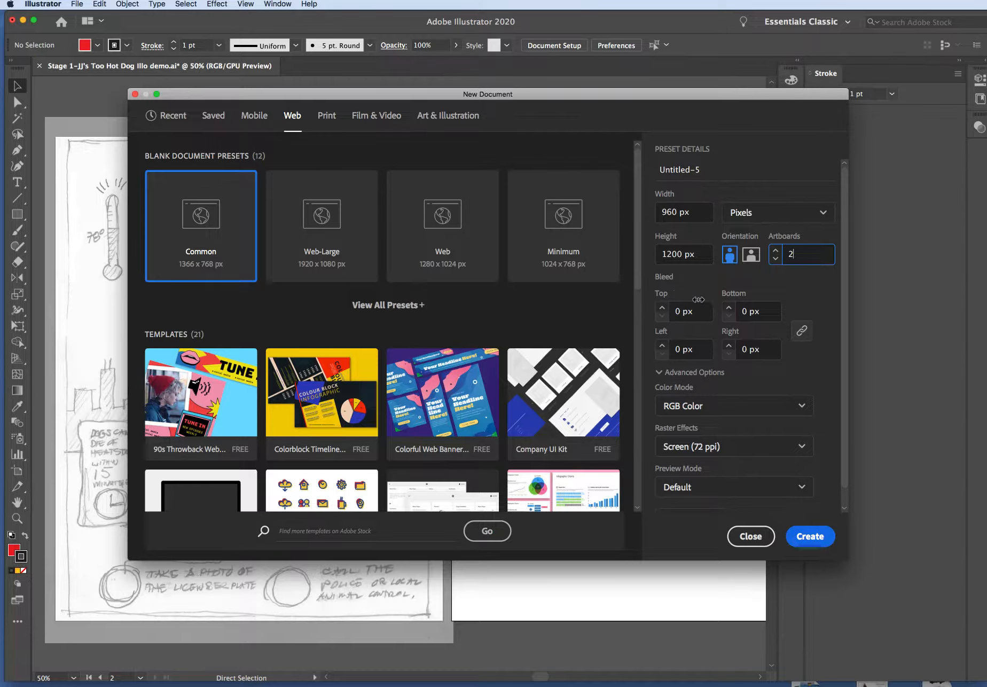
Set the raster effects to Medium (150 ppi) and create the document
{"action": "left_click", "coordinate": [709, 451]}
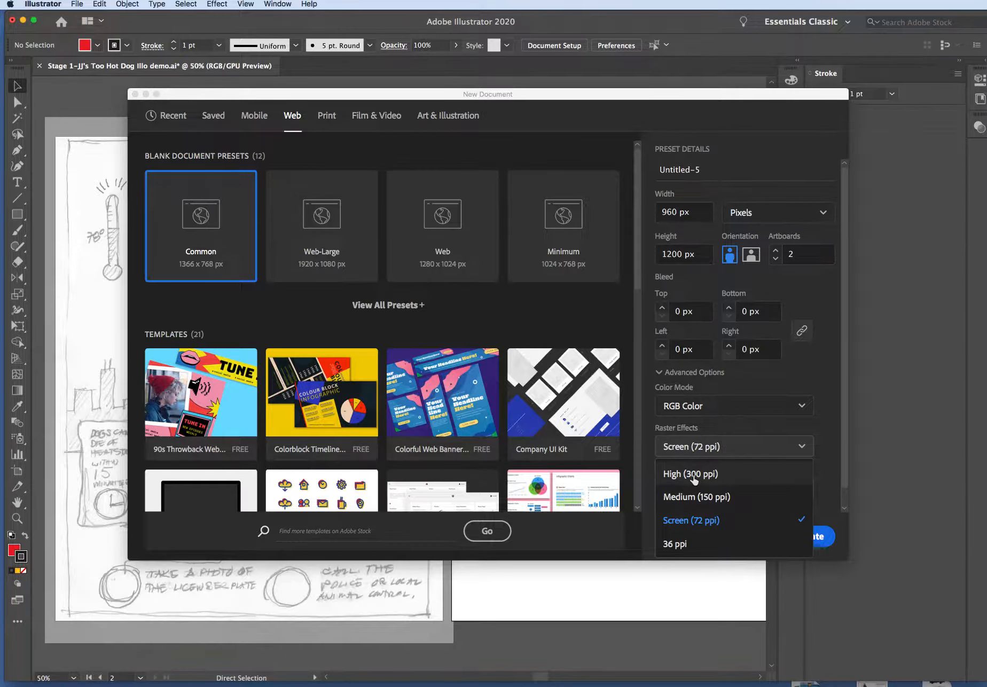
{"action": "left_click", "coordinate": [690, 497]}
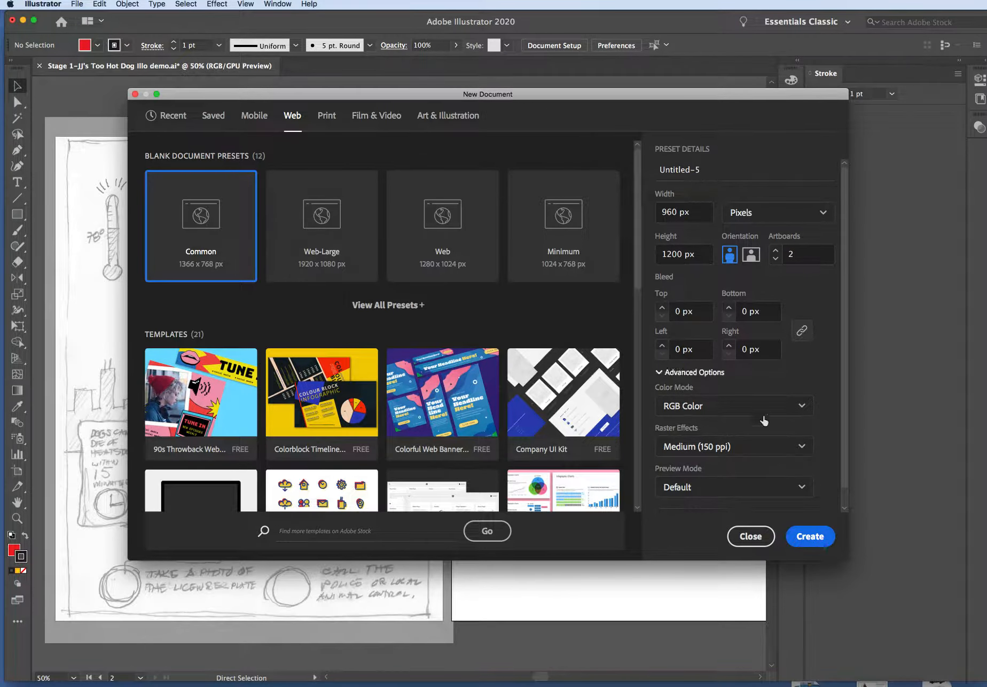
{"action": "left_click", "coordinate": [812, 537]}
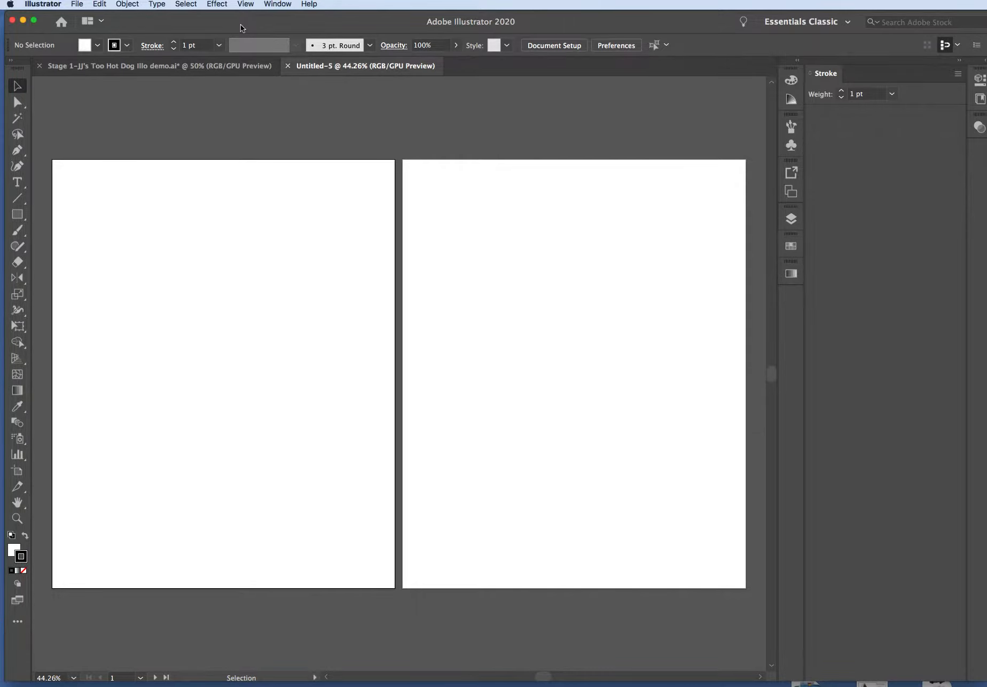
Place "Client's dog-car sketch.jpg" from the desktop stuff folder on the first artboard, sized to the artboard's full width
{"action": "left_click", "coordinate": [79, 4]}
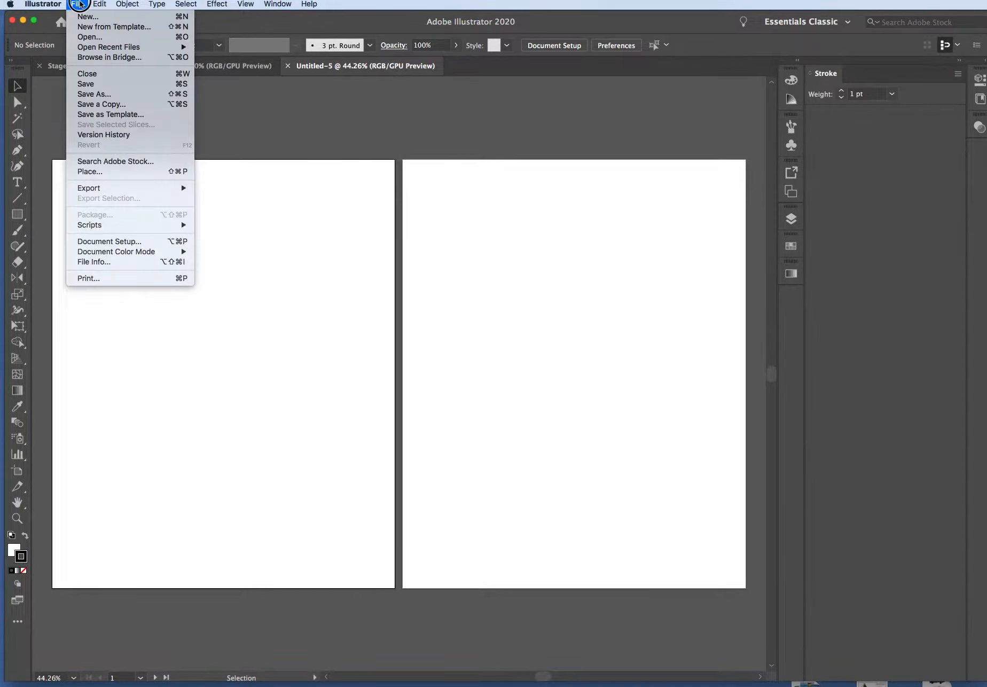
{"action": "left_click", "coordinate": [121, 172]}
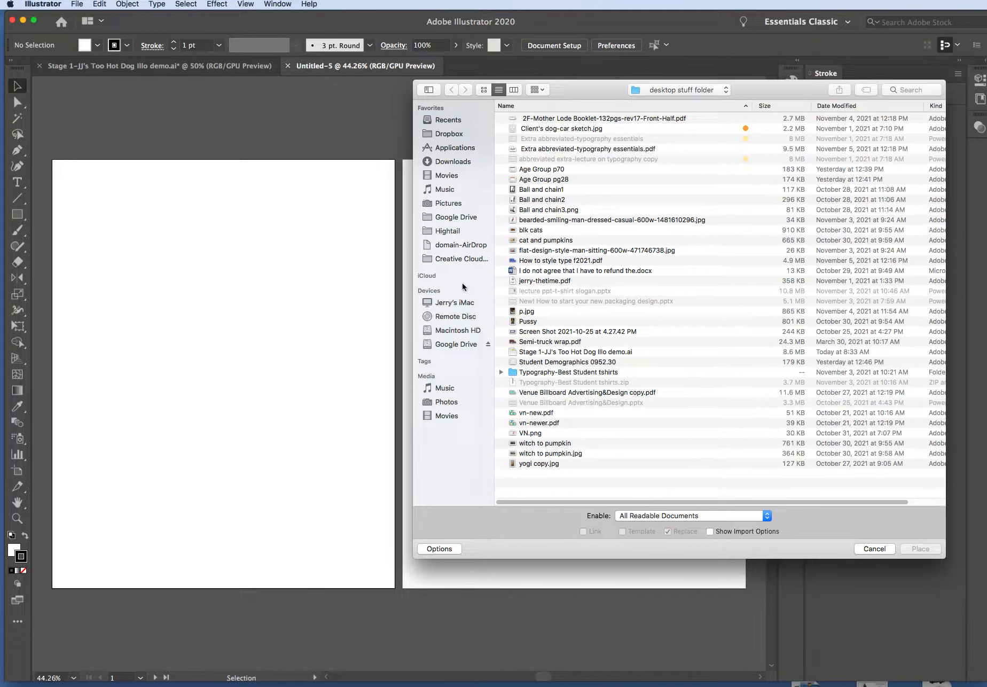
{"action": "left_click", "coordinate": [468, 303]}
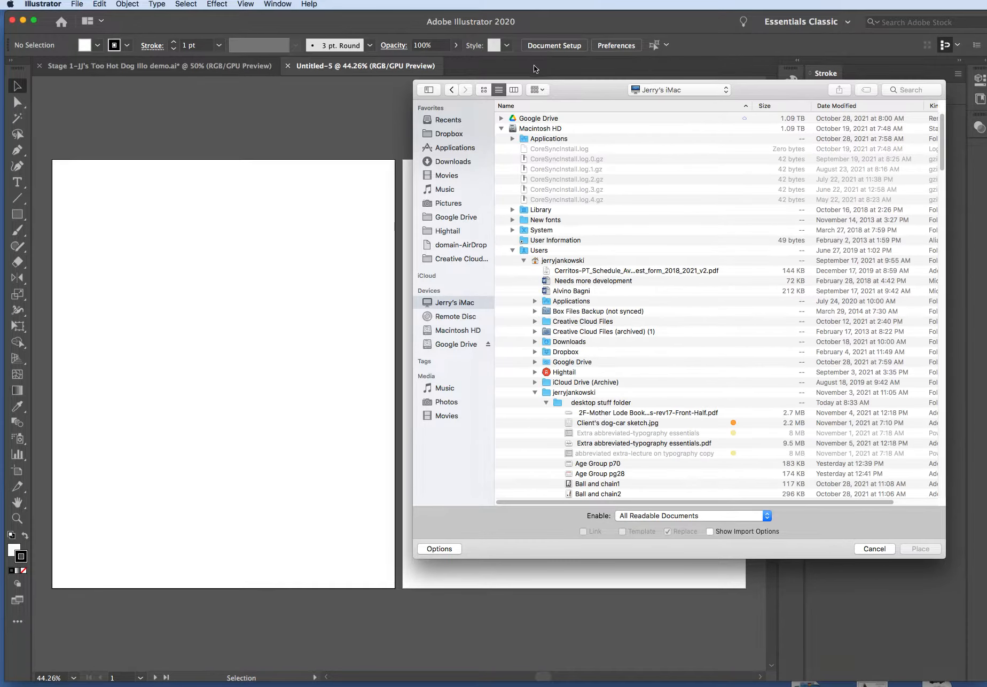
{"action": "scroll", "coordinate": [602, 284], "scroll_direction": "down", "scroll_amount": 2}
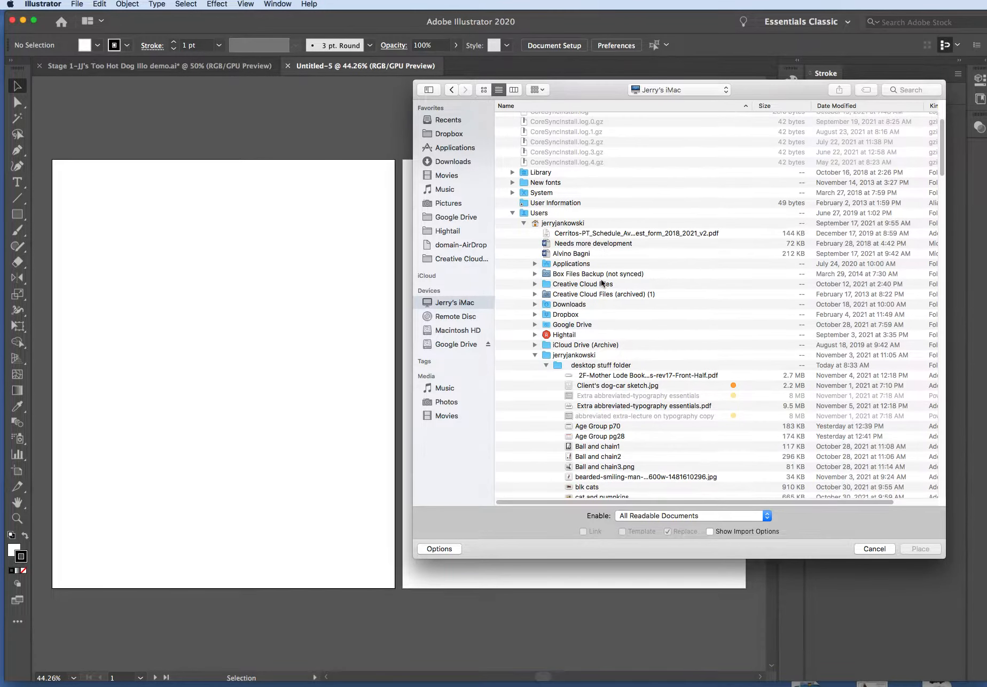
{"action": "left_click", "coordinate": [610, 364]}
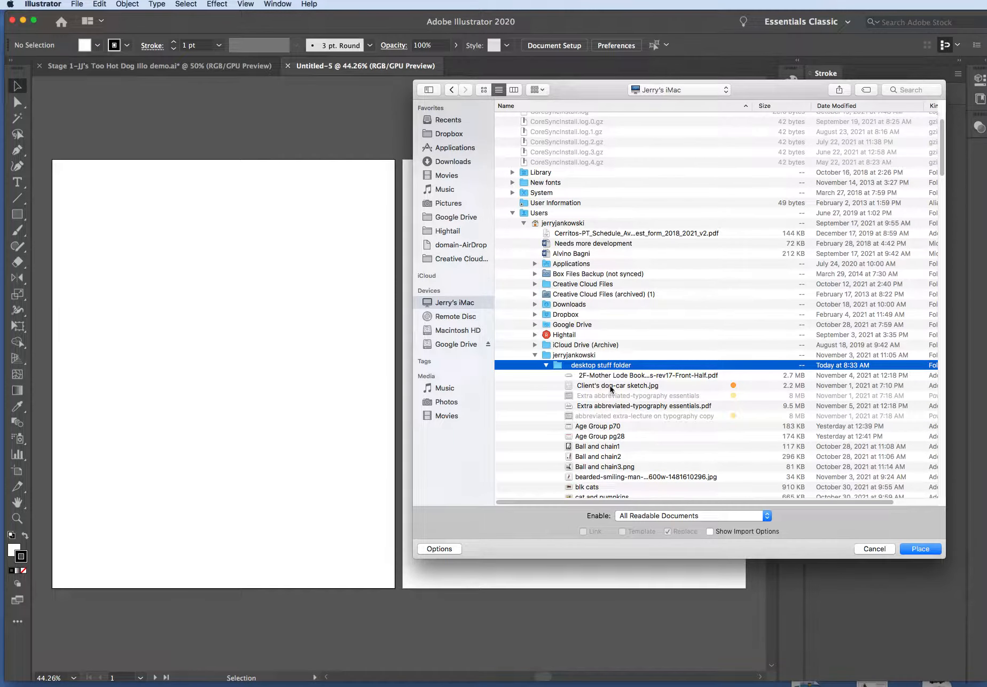
{"action": "left_click", "coordinate": [610, 386]}
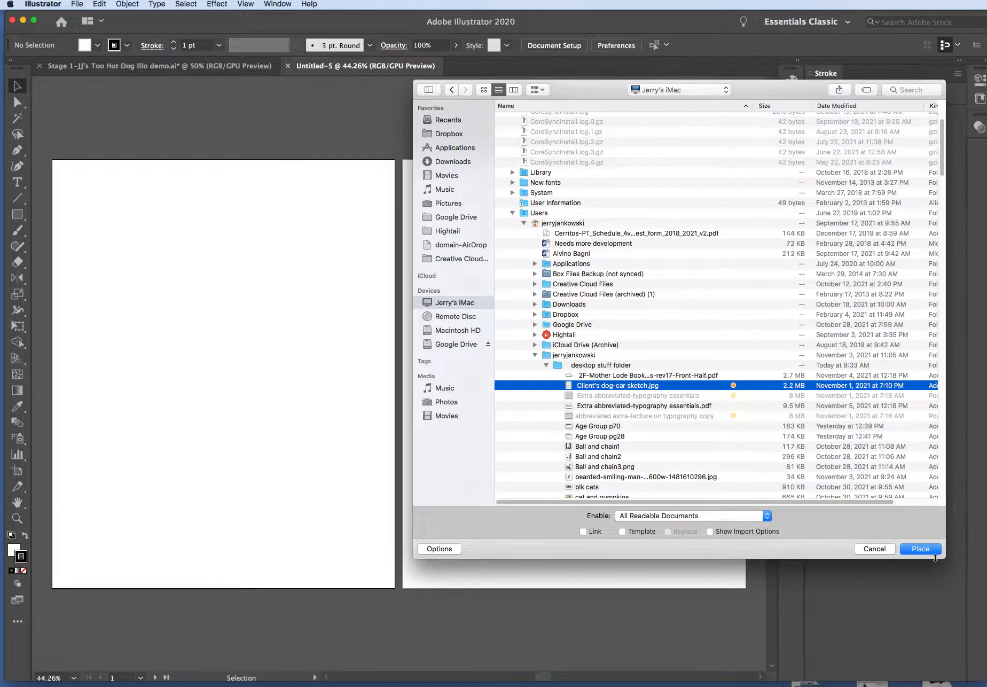
{"action": "left_click", "coordinate": [921, 549]}
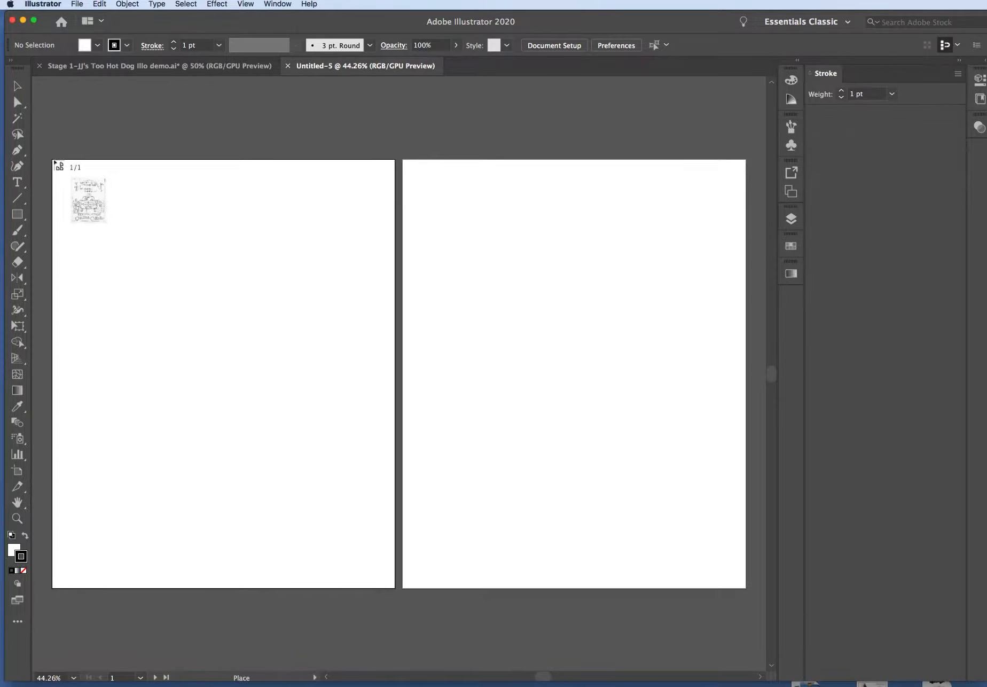
{"action": "mouse_move", "coordinate": [54, 161]}
{"action": "left_mouse_down"}
{"action": "mouse_move", "coordinate": [136, 295]}
{"action": "mouse_move", "coordinate": [277, 477]}
{"action": "mouse_move", "coordinate": [396, 602]}
{"action": "left_mouse_up"}
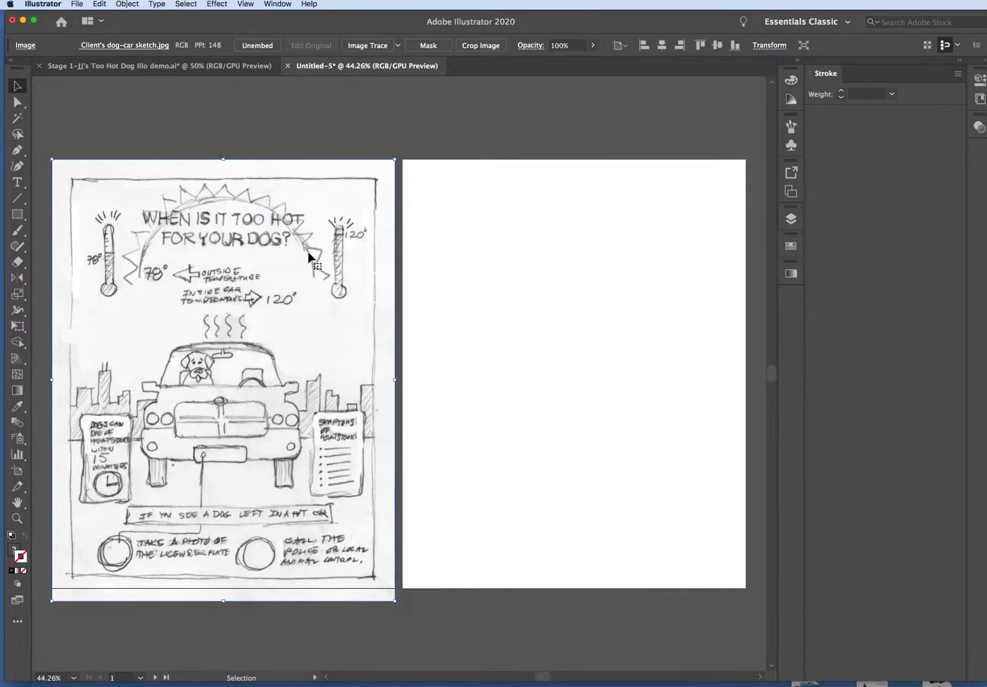
Enlarge and reposition the placed sketch so its hand-drawn border lines up with the first artboard's edges
{"action": "left_click_drag", "start_coordinate": [251, 306], "coordinate": [248, 303]}
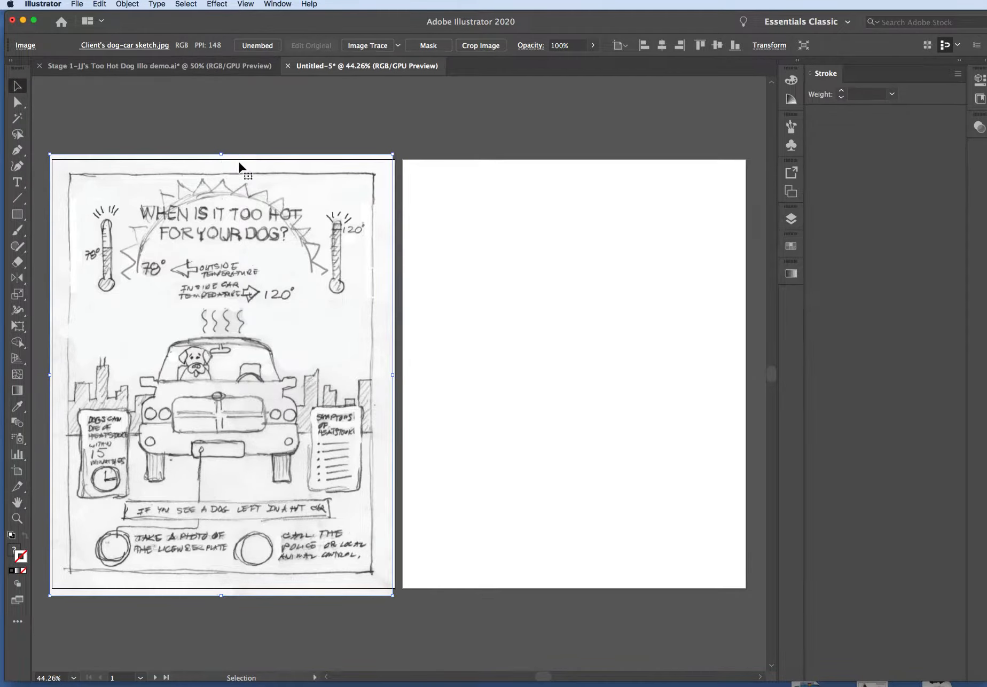
{"action": "left_click_drag", "start_coordinate": [393, 154], "coordinate": [426, 126]}
{"action": "left_click_drag", "start_coordinate": [372, 185], "coordinate": [358, 201]}
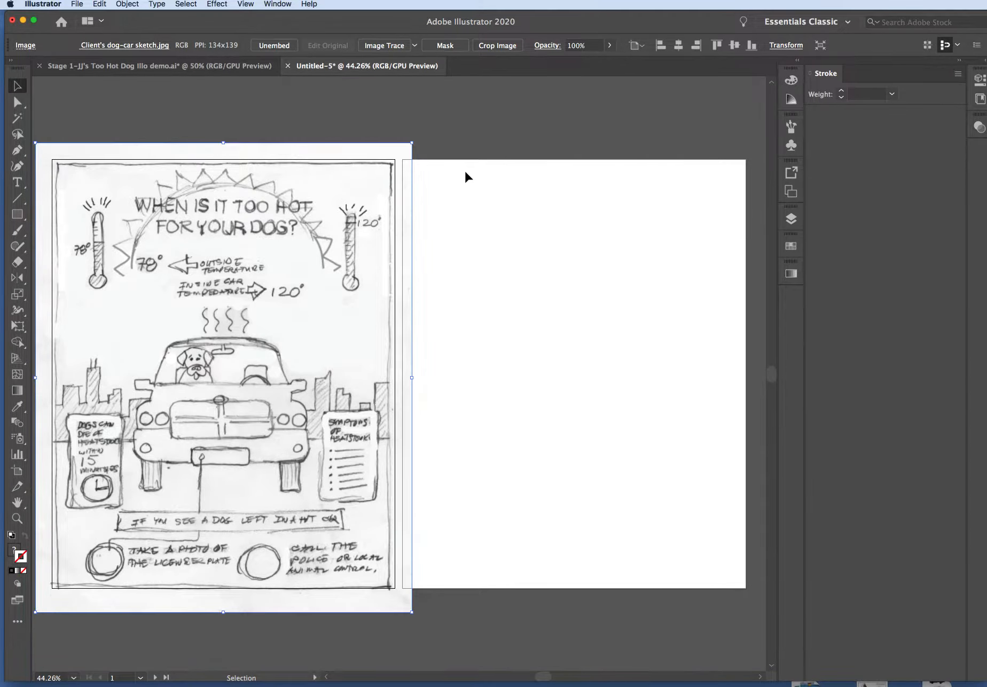
{"action": "left_click", "coordinate": [507, 174]}
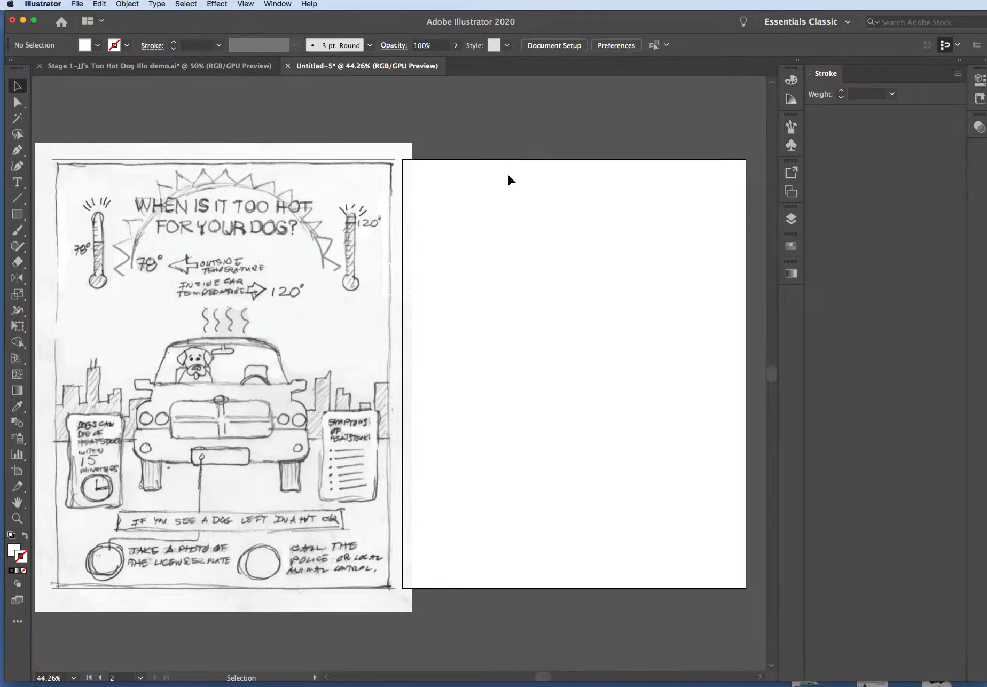
Reduce the placed sketch's opacity to 50%
{"action": "left_click", "coordinate": [193, 249]}
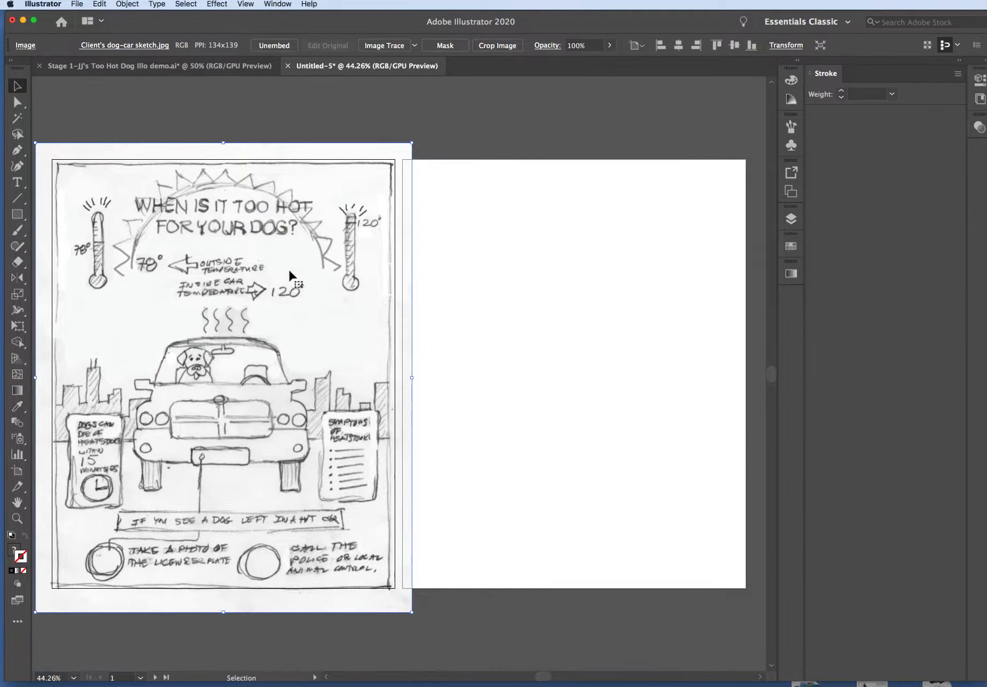
{"action": "left_click", "coordinate": [610, 45]}
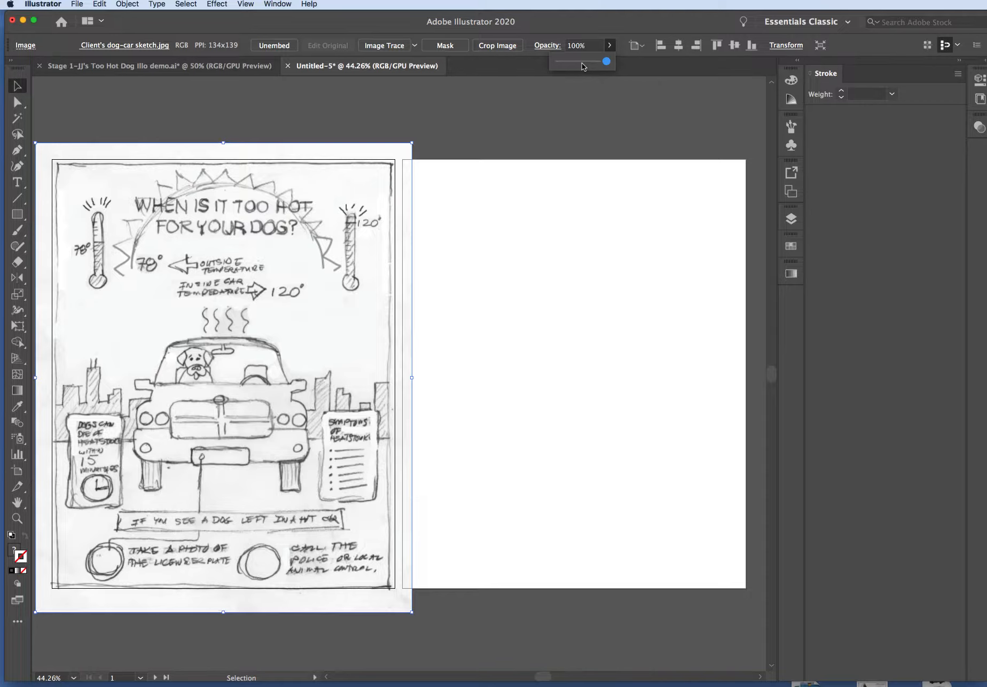
{"action": "left_click", "coordinate": [583, 62]}
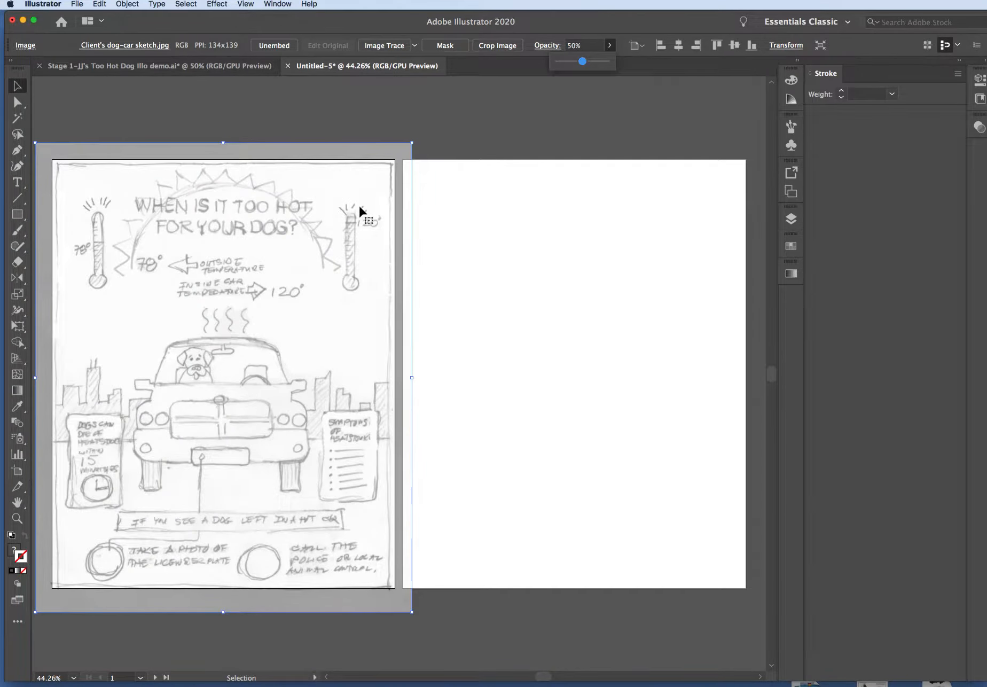
{"action": "left_click", "coordinate": [457, 203]}
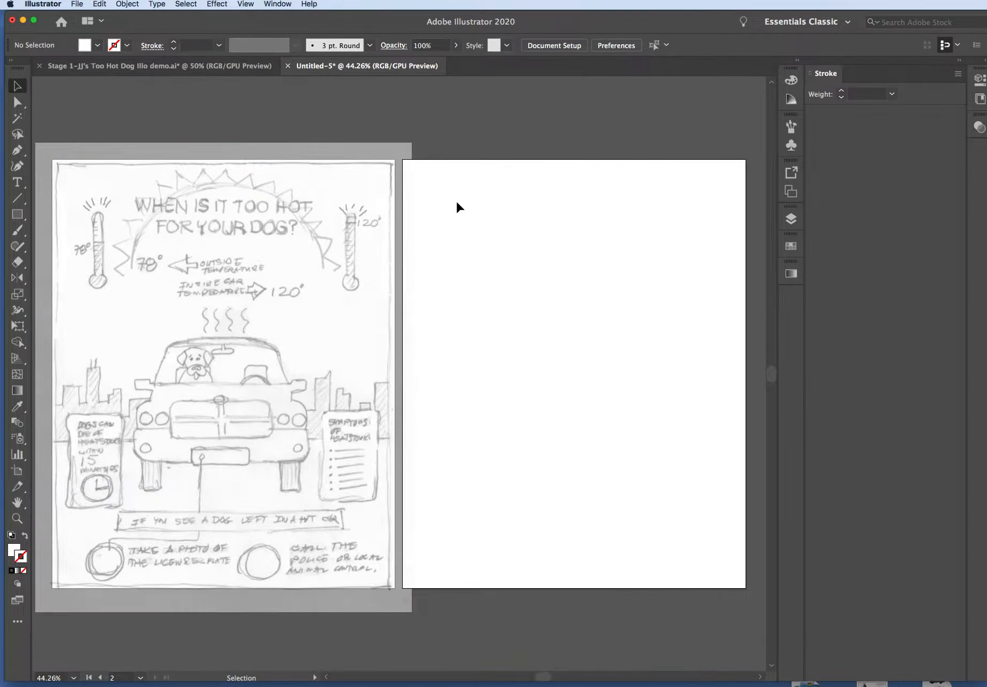
Lock the faded sketch in place on the first artboard
{"action": "left_click", "coordinate": [264, 224]}
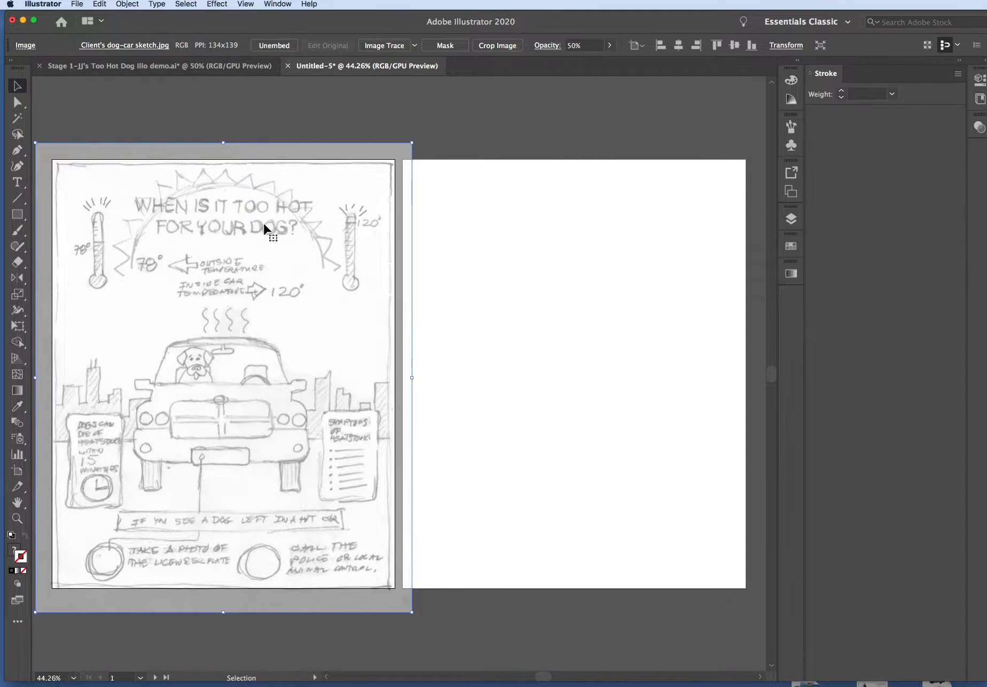
{"action": "left_click", "coordinate": [135, 4]}
{"action": "mouse_move", "coordinate": [137, 73]}
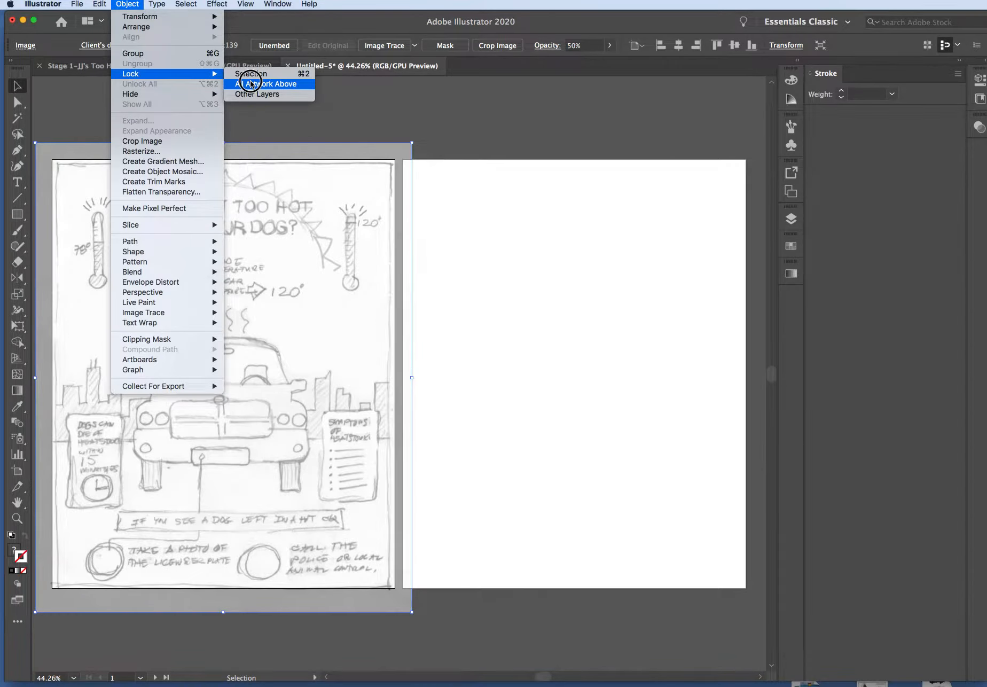
{"action": "left_click", "coordinate": [151, 75]}
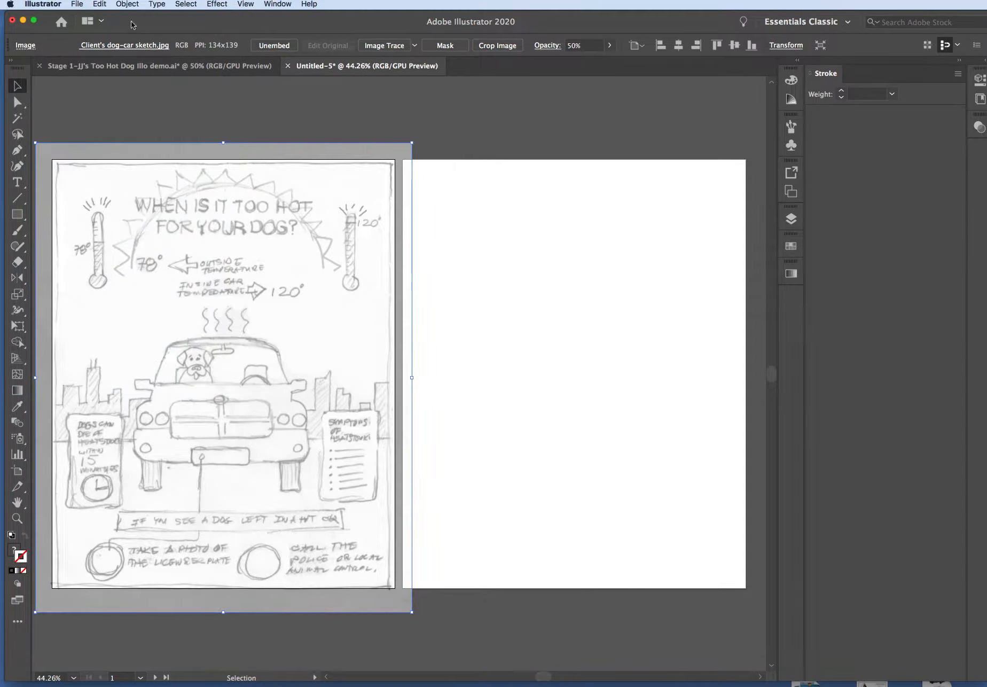
{"action": "left_click", "coordinate": [133, 5]}
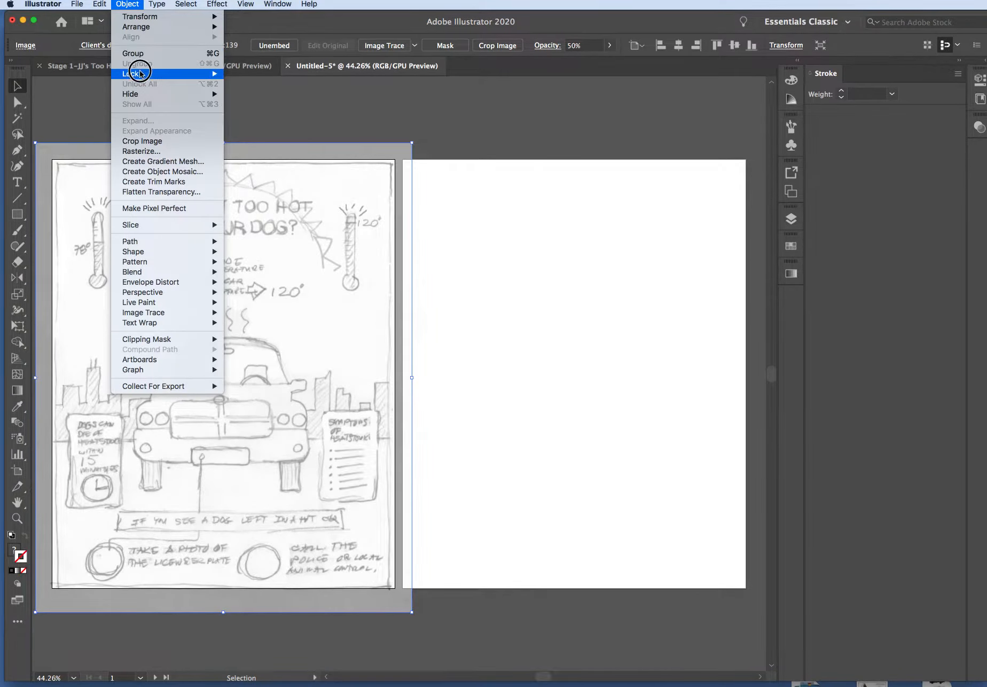
{"action": "mouse_move", "coordinate": [155, 73]}
{"action": "left_click", "coordinate": [275, 73]}
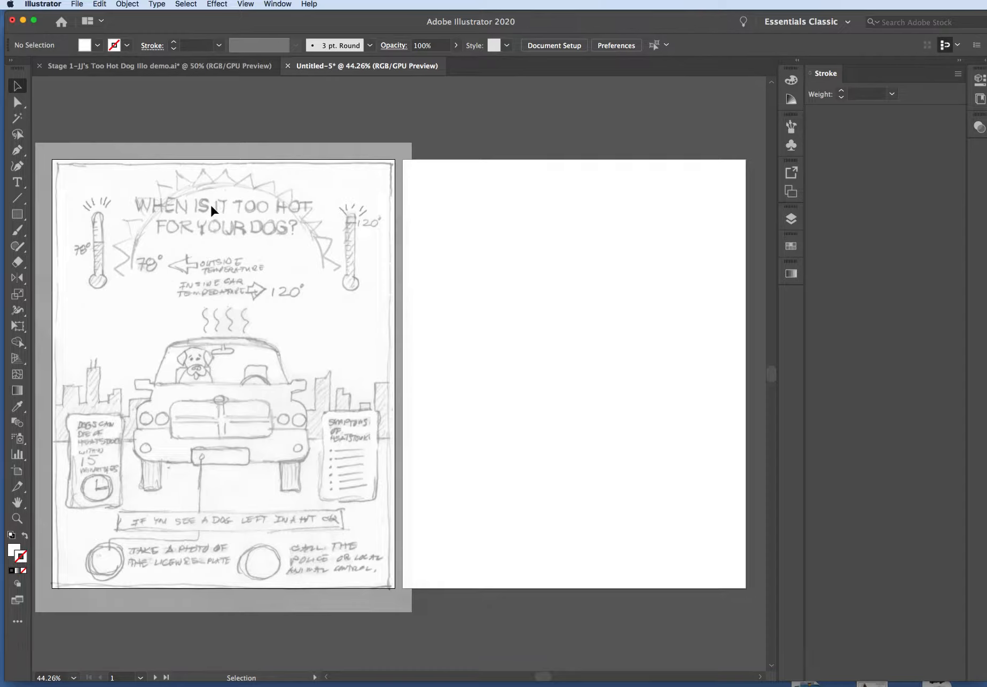
Draw a perfect circle over the sun in the sketch, centring it on the first artboard inside the hand-drawn rays
{"action": "left_click", "coordinate": [16, 216]}
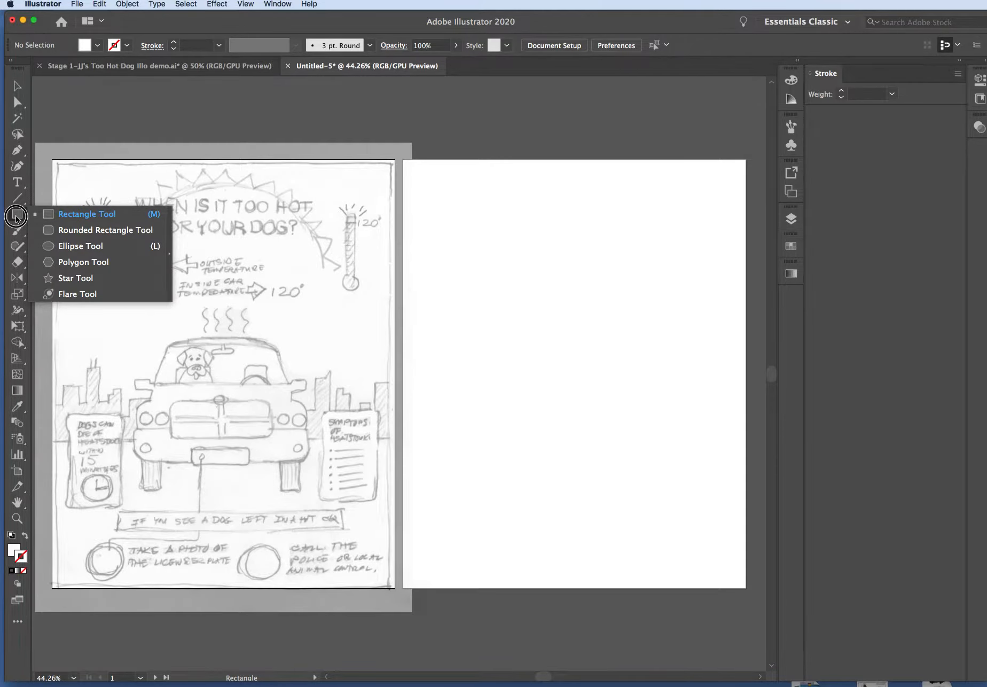
{"action": "left_click", "coordinate": [68, 246]}
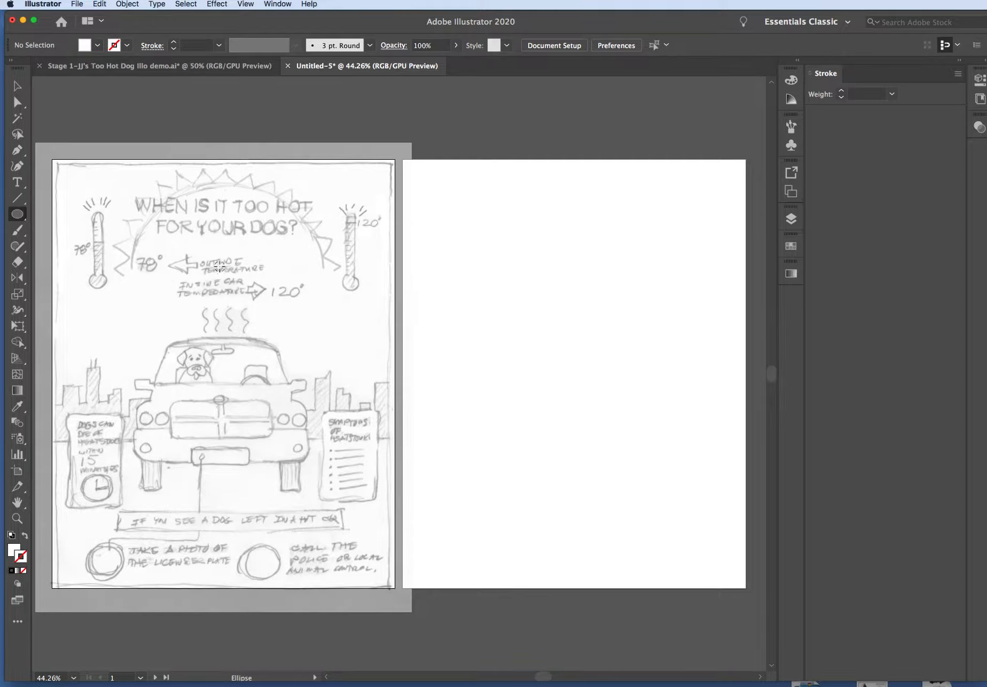
{"action": "left_click_drag", "start_coordinate": [220, 265], "coordinate": [307, 337]}
{"action": "left_click", "coordinate": [18, 87]}
{"action": "left_click_drag", "start_coordinate": [214, 212], "coordinate": [217, 222]}
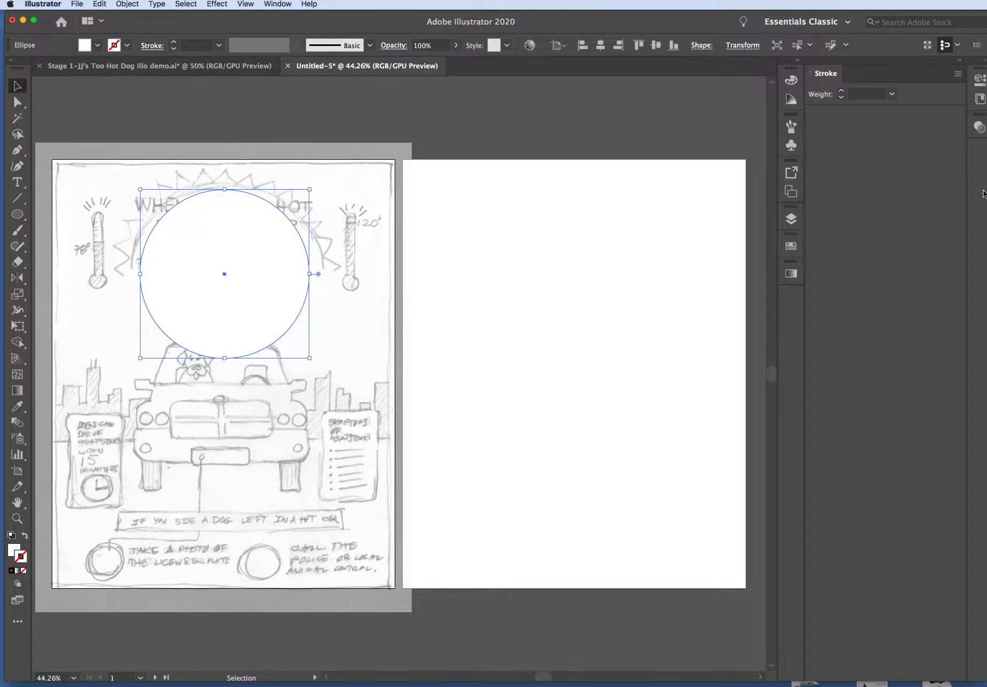
Show the Swatches and Gradient panels as floating panels, one above the other, over the second artboard
{"action": "left_click", "coordinate": [791, 248]}
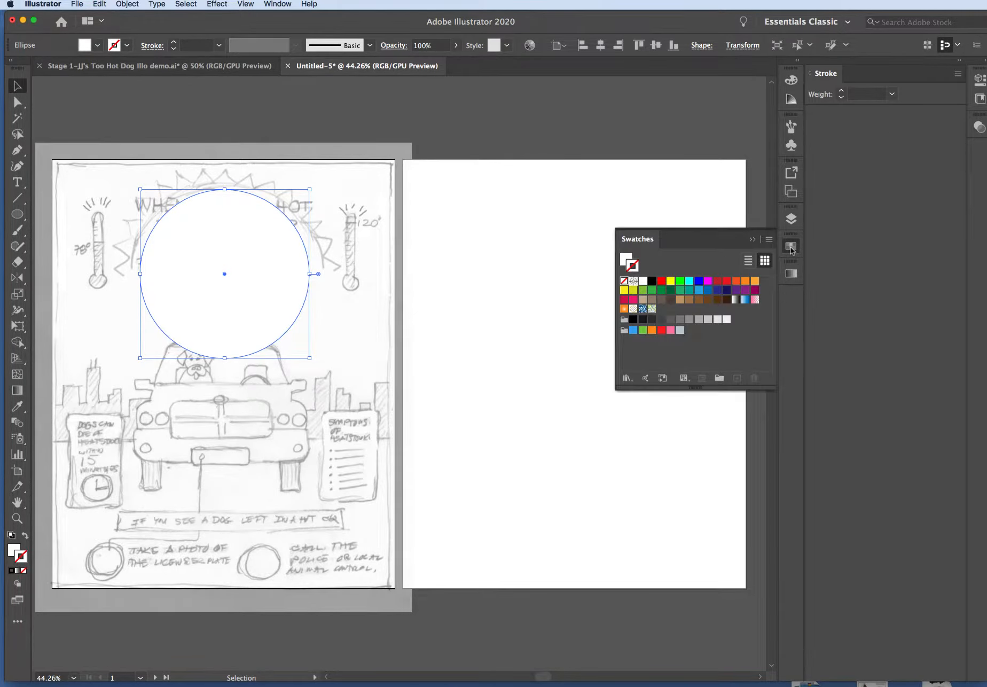
{"action": "left_click", "coordinate": [645, 241]}
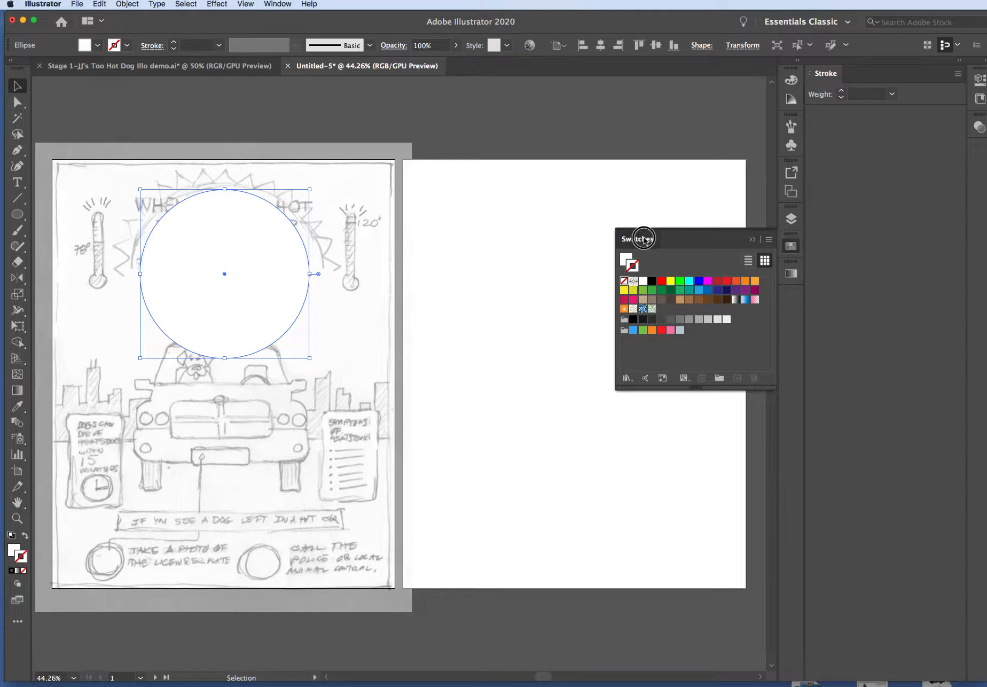
{"action": "left_click_drag", "start_coordinate": [645, 239], "coordinate": [454, 201]}
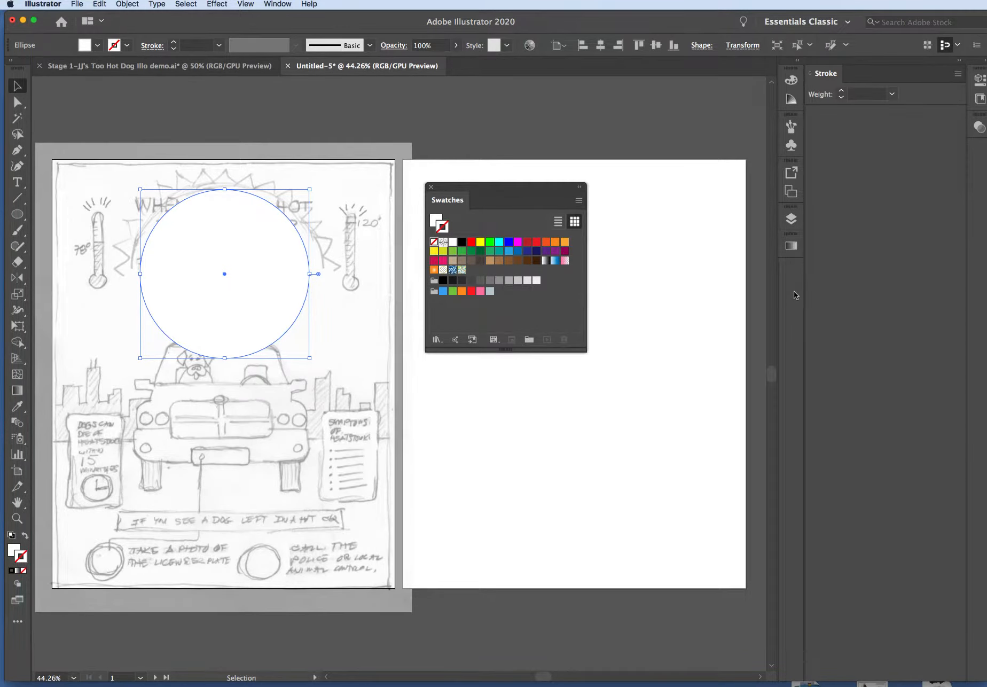
{"action": "left_click", "coordinate": [284, 3]}
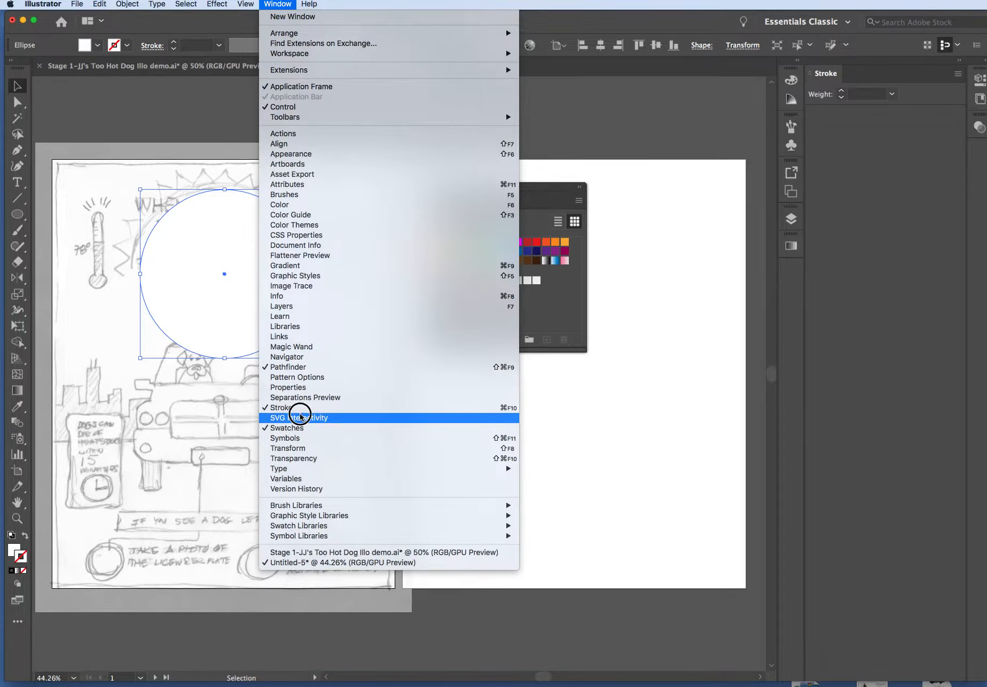
{"action": "left_click", "coordinate": [295, 266]}
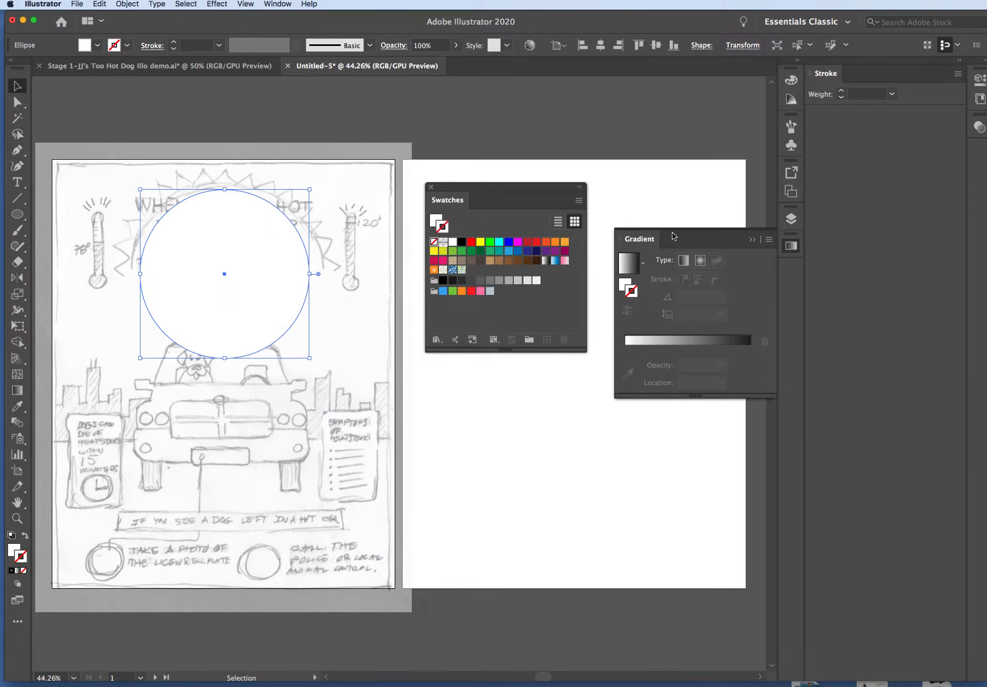
{"action": "left_click_drag", "start_coordinate": [690, 233], "coordinate": [498, 359]}
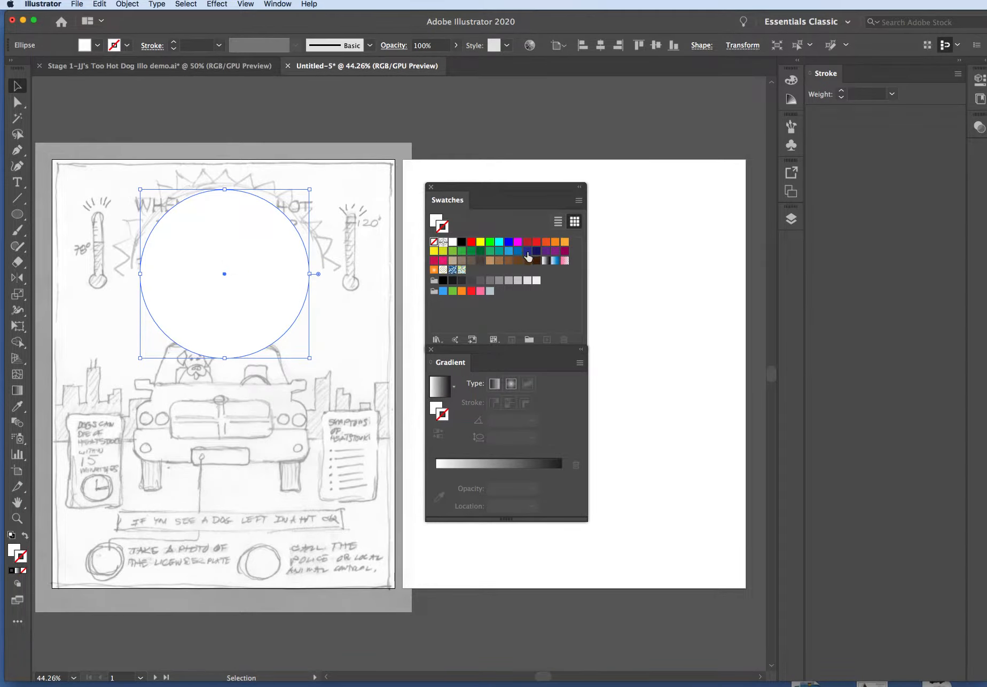
Fill the circle with pure yellow and give it no stroke
{"action": "left_click", "coordinate": [565, 245]}
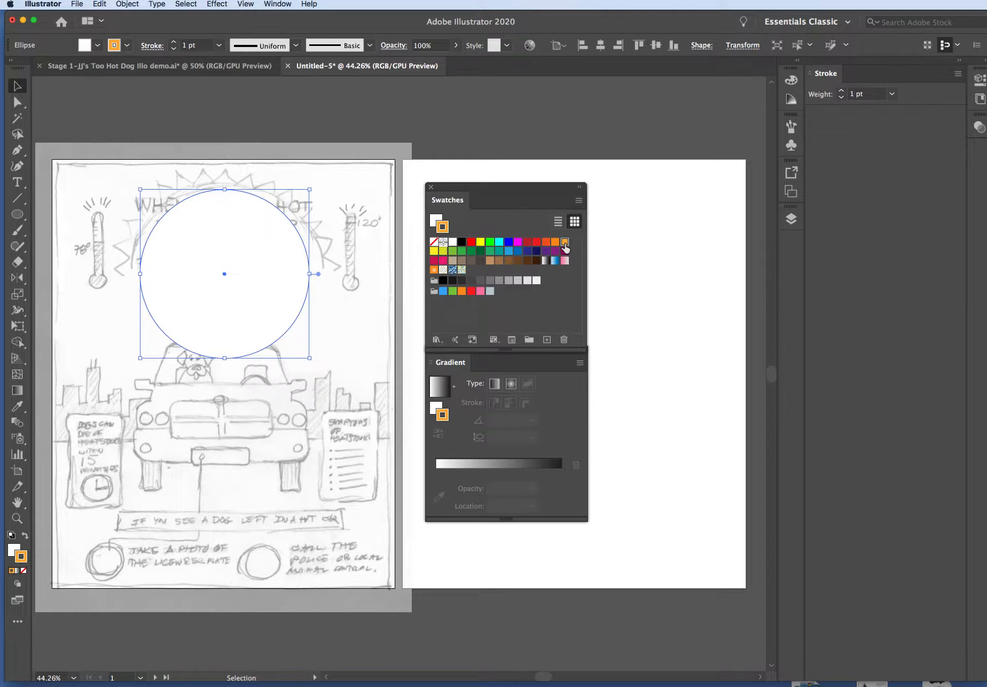
{"action": "left_click", "coordinate": [436, 219]}
{"action": "left_click", "coordinate": [565, 243]}
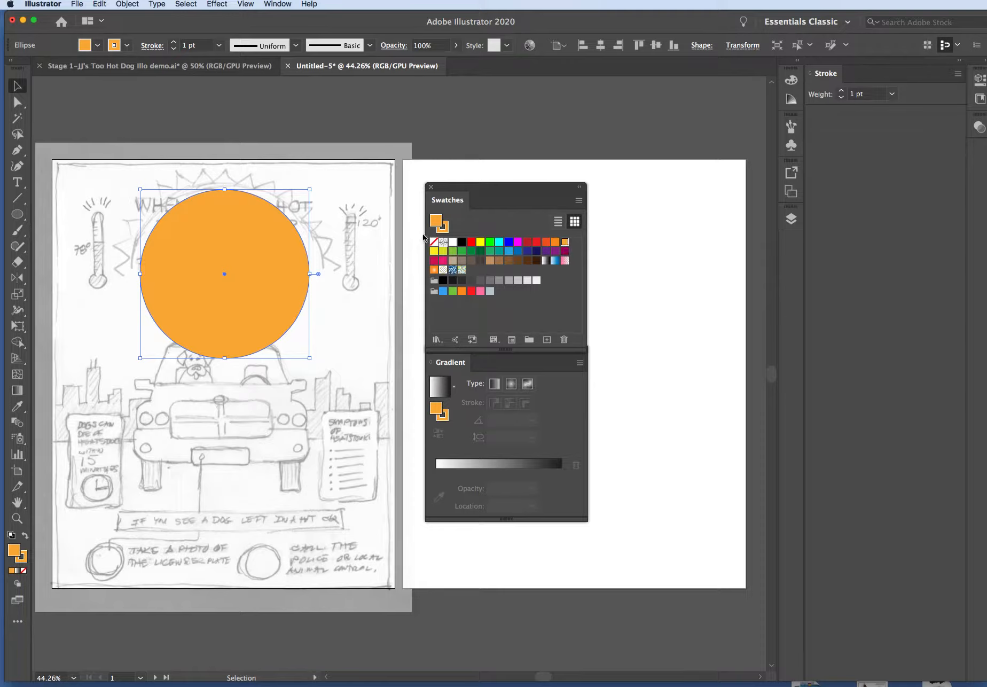
{"action": "left_click", "coordinate": [481, 243]}
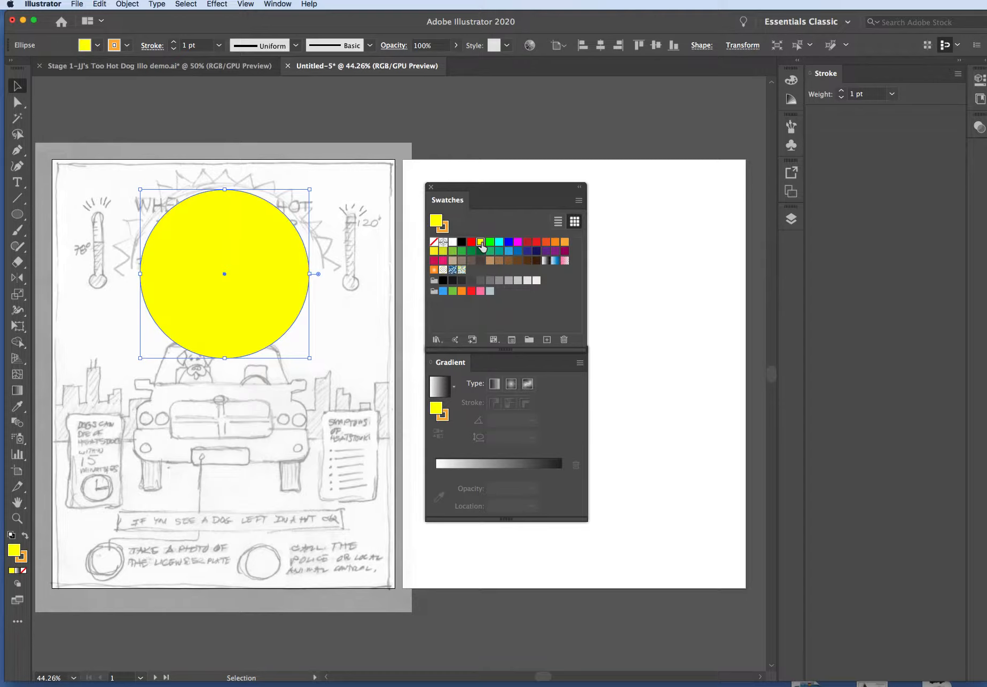
{"action": "left_click", "coordinate": [443, 227]}
{"action": "left_click", "coordinate": [433, 244]}
{"action": "left_click", "coordinate": [435, 221]}
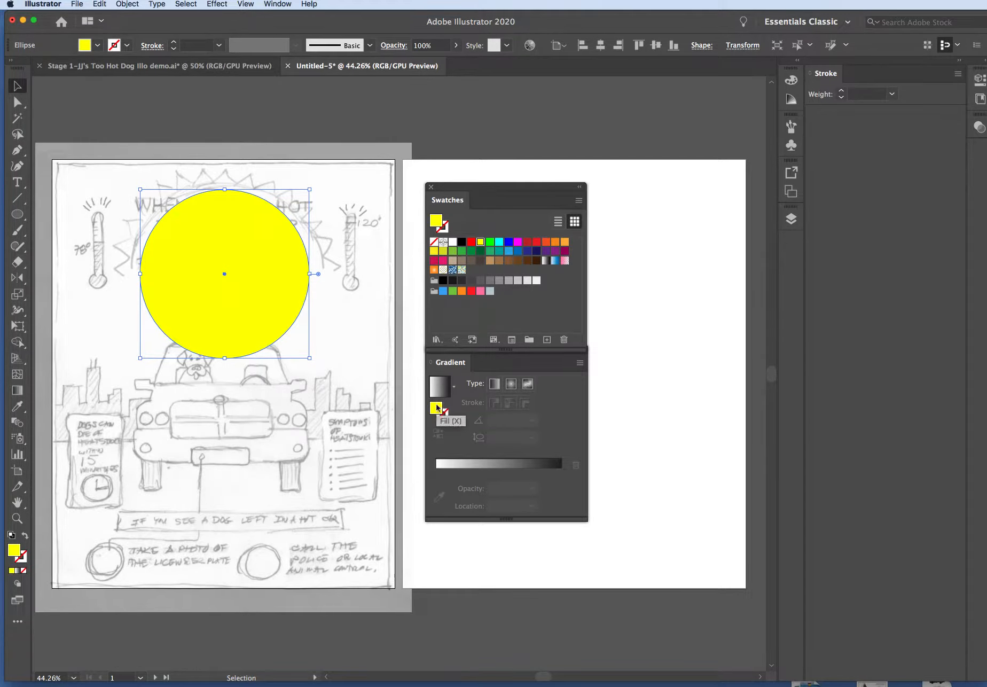
Give the circle a radial gradient running from a white centre to a yellow edge
{"action": "left_click", "coordinate": [511, 385]}
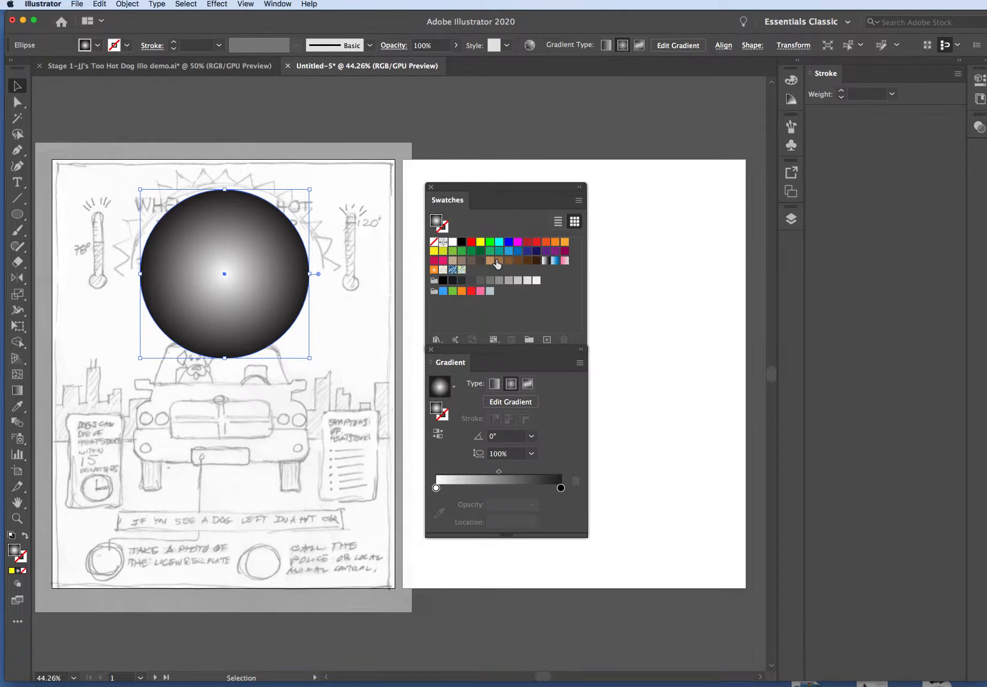
{"action": "left_click", "coordinate": [480, 243]}
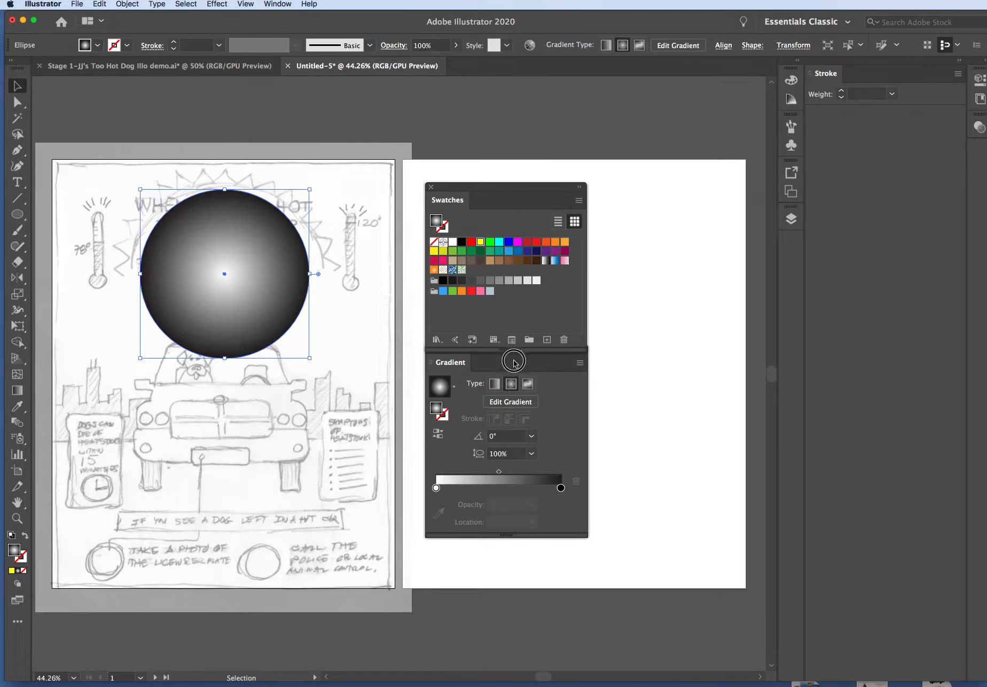
{"action": "left_click_drag", "start_coordinate": [547, 471], "coordinate": [560, 487]}
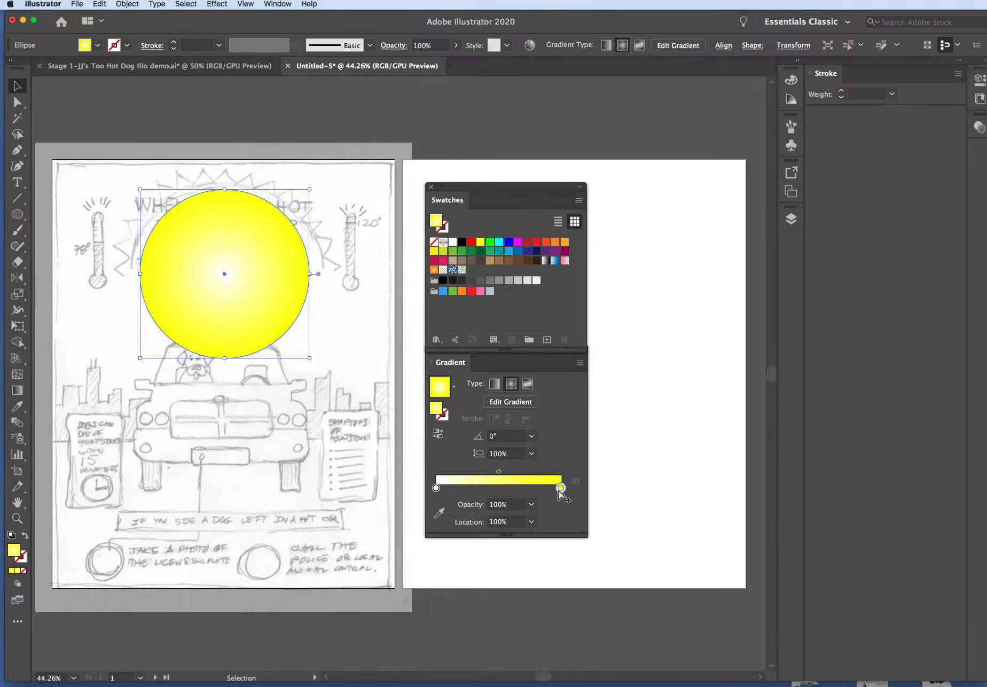
{"action": "left_click", "coordinate": [328, 316]}
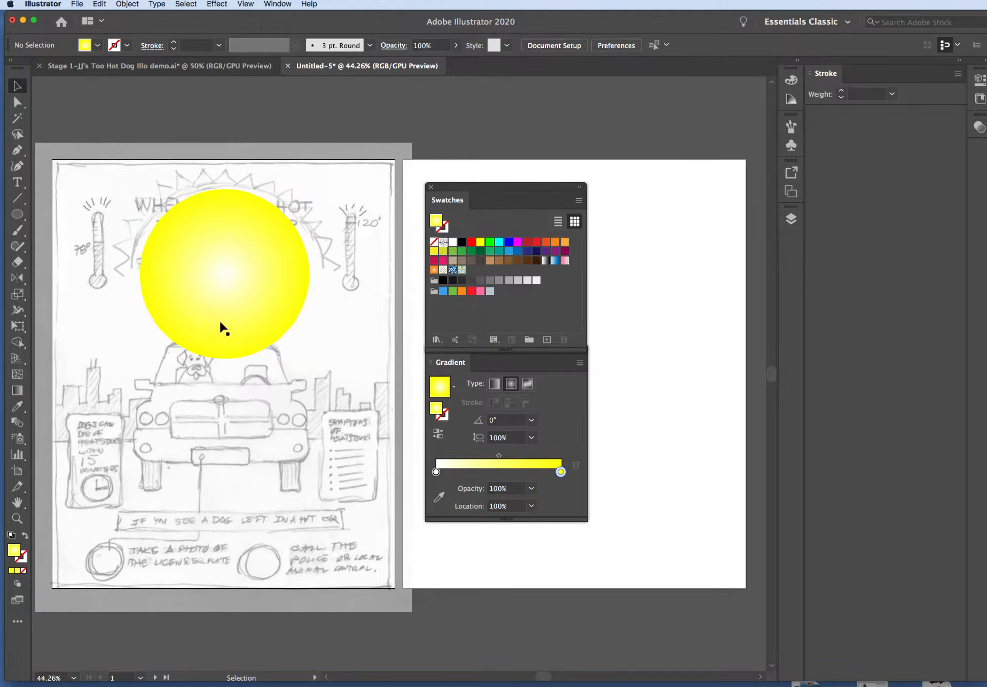
{"action": "left_click", "coordinate": [279, 271]}
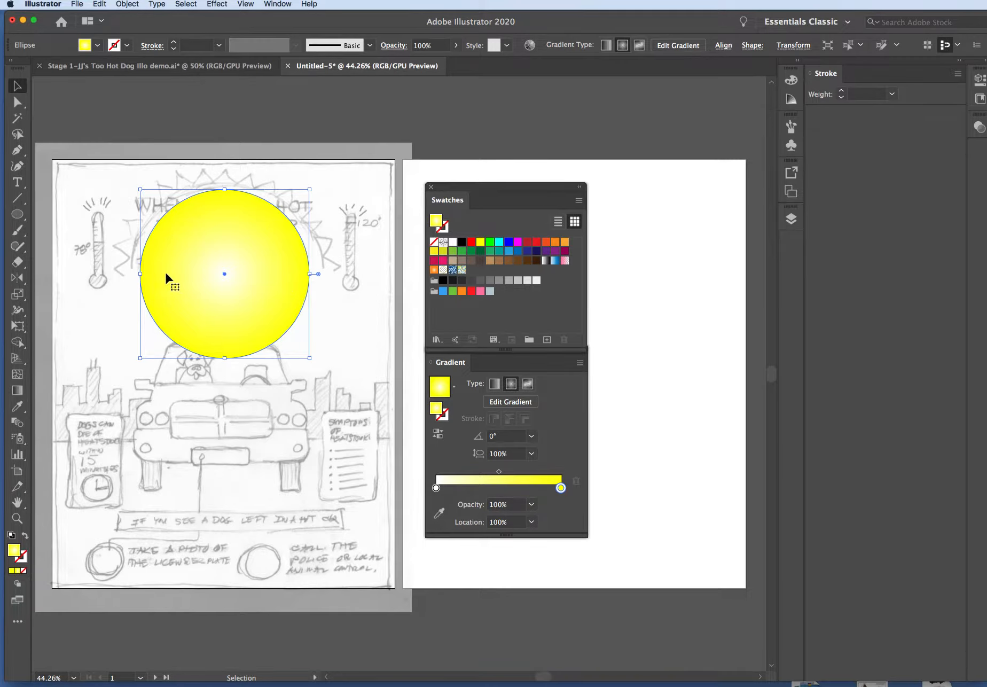
Move the gradient's yellow stop inward and add an orange outer stop at about 97.5%
{"action": "left_click_drag", "start_coordinate": [558, 487], "coordinate": [531, 489]}
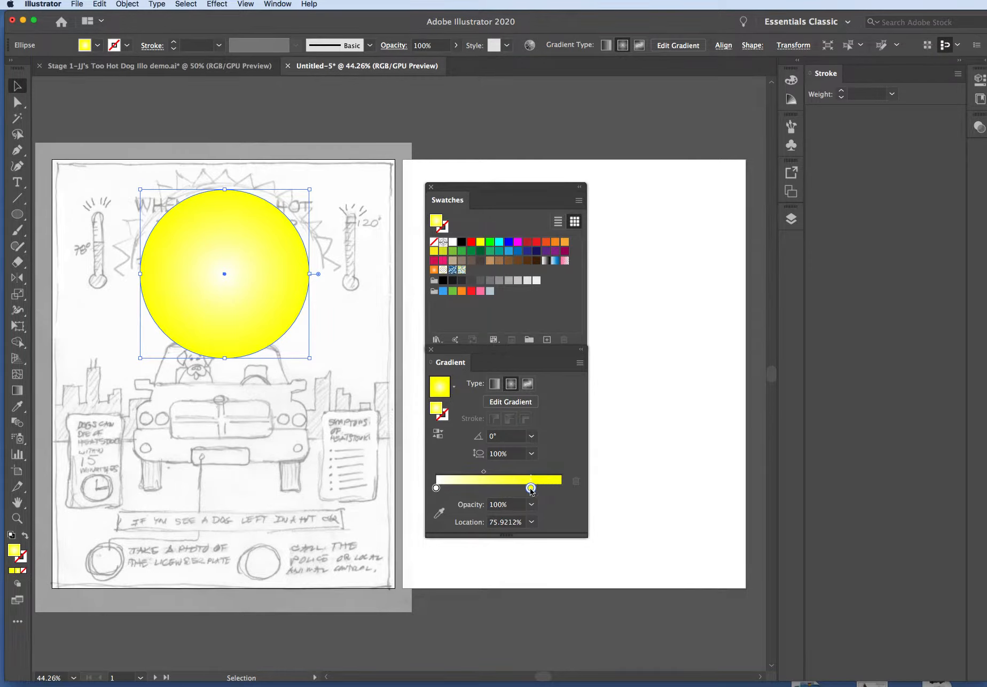
{"action": "left_click", "coordinate": [561, 484]}
{"action": "left_click", "coordinate": [557, 482]}
{"action": "left_click", "coordinate": [557, 480]}
{"action": "left_click_drag", "start_coordinate": [555, 488], "coordinate": [517, 487]}
{"action": "left_click", "coordinate": [560, 484]}
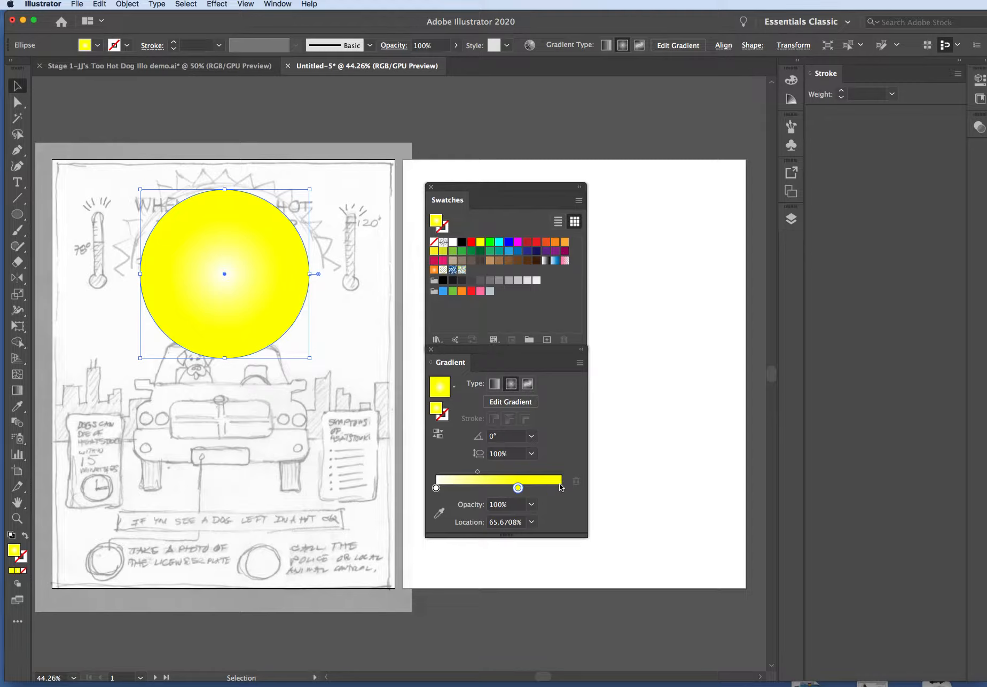
{"action": "mouse_move", "coordinate": [517, 487]}
{"action": "left_mouse_down"}
{"action": "mouse_move", "coordinate": [544, 487]}
{"action": "mouse_move", "coordinate": [527, 488]}
{"action": "left_mouse_up"}
{"action": "left_click_drag", "start_coordinate": [527, 488], "coordinate": [558, 488]}
{"action": "left_click", "coordinate": [566, 245]}
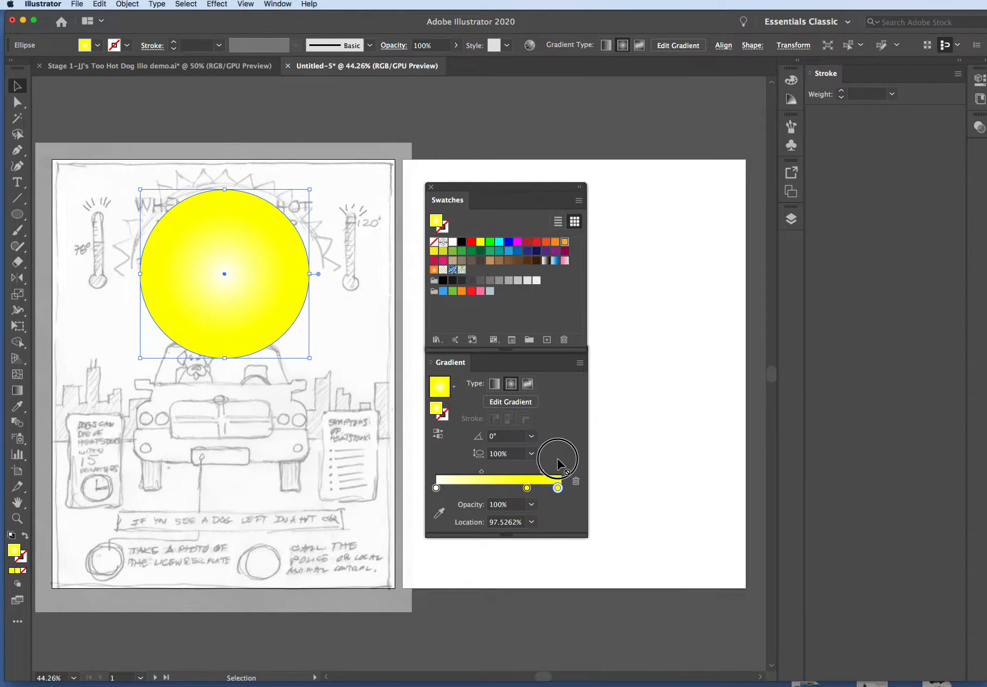
{"action": "left_click_drag", "start_coordinate": [558, 491], "coordinate": [558, 490]}
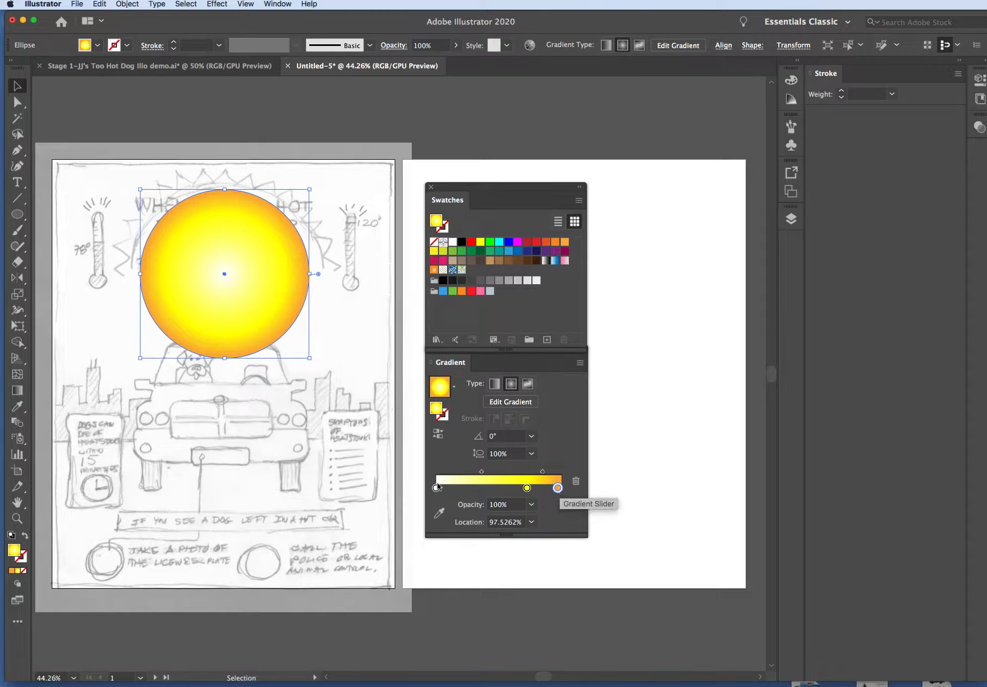
Move the yellow gradient stop to about 44% and the yellow-to-orange midpoint to about 62%
{"action": "left_click_drag", "start_coordinate": [526, 488], "coordinate": [491, 488]}
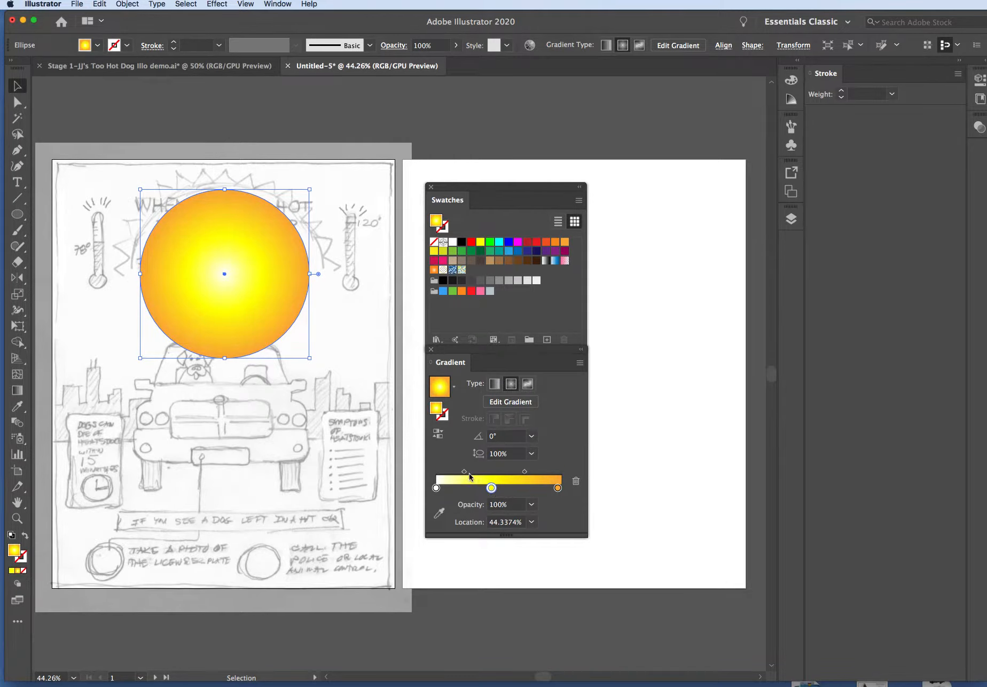
{"action": "mouse_move", "coordinate": [524, 473]}
{"action": "left_mouse_down"}
{"action": "mouse_move", "coordinate": [498, 472]}
{"action": "mouse_move", "coordinate": [532, 472]}
{"action": "left_mouse_up"}
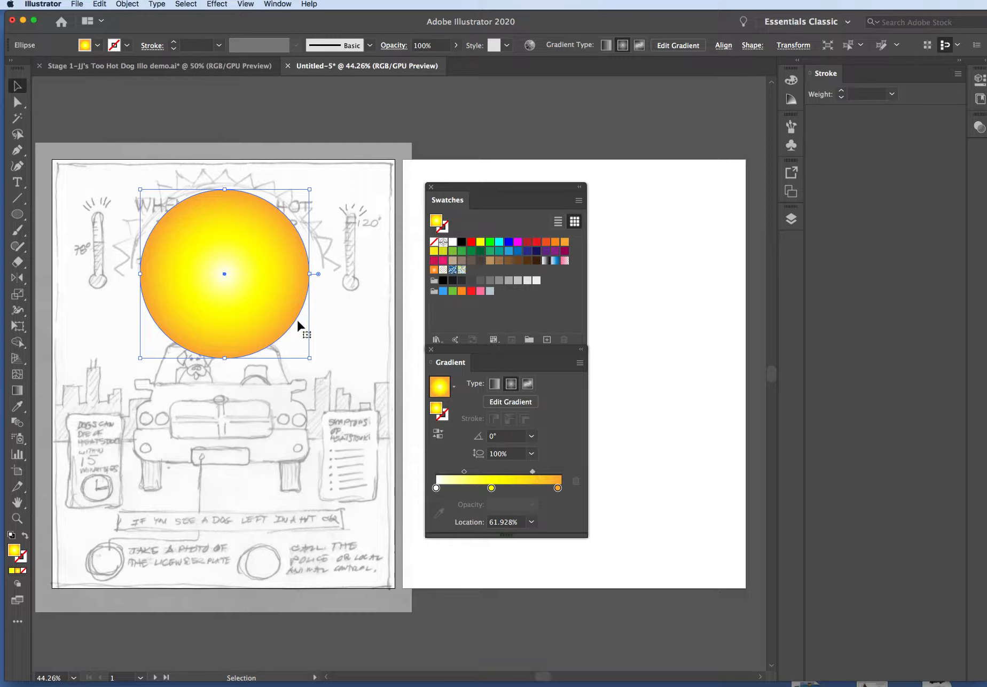
{"action": "left_click", "coordinate": [663, 298]}
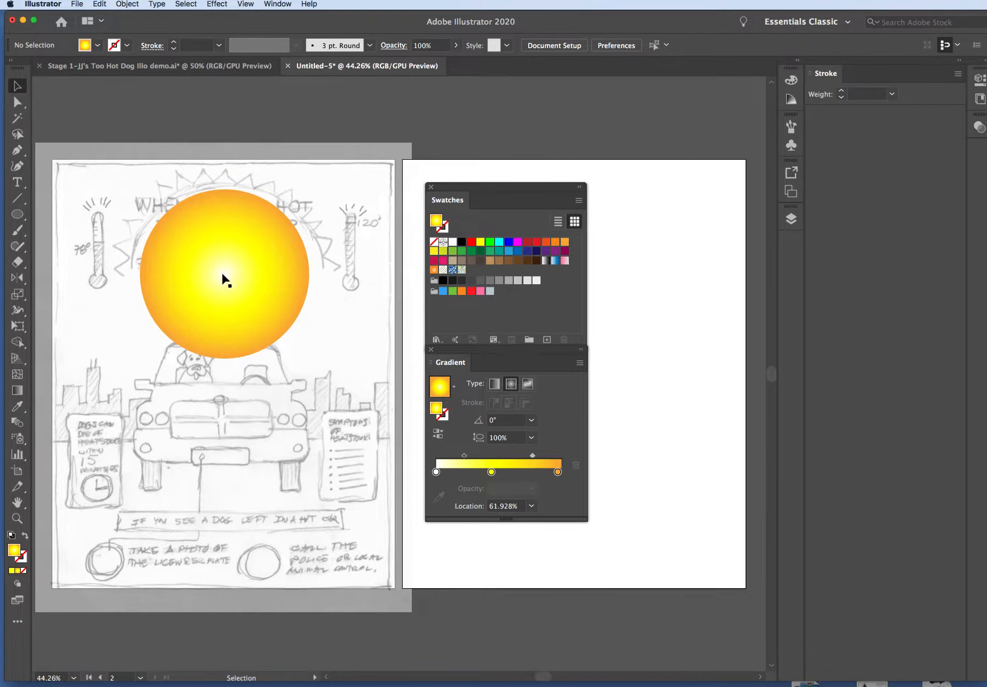
Widen the circle's yellow area by moving the yellow gradient stop back outward, with the white stop at 0%
{"action": "left_click", "coordinate": [268, 272]}
{"action": "left_click_drag", "start_coordinate": [436, 487], "coordinate": [513, 488]}
{"action": "mouse_move", "coordinate": [446, 488]}
{"action": "left_mouse_down"}
{"action": "mouse_move", "coordinate": [454, 488]}
{"action": "mouse_move", "coordinate": [427, 488]}
{"action": "left_mouse_up"}
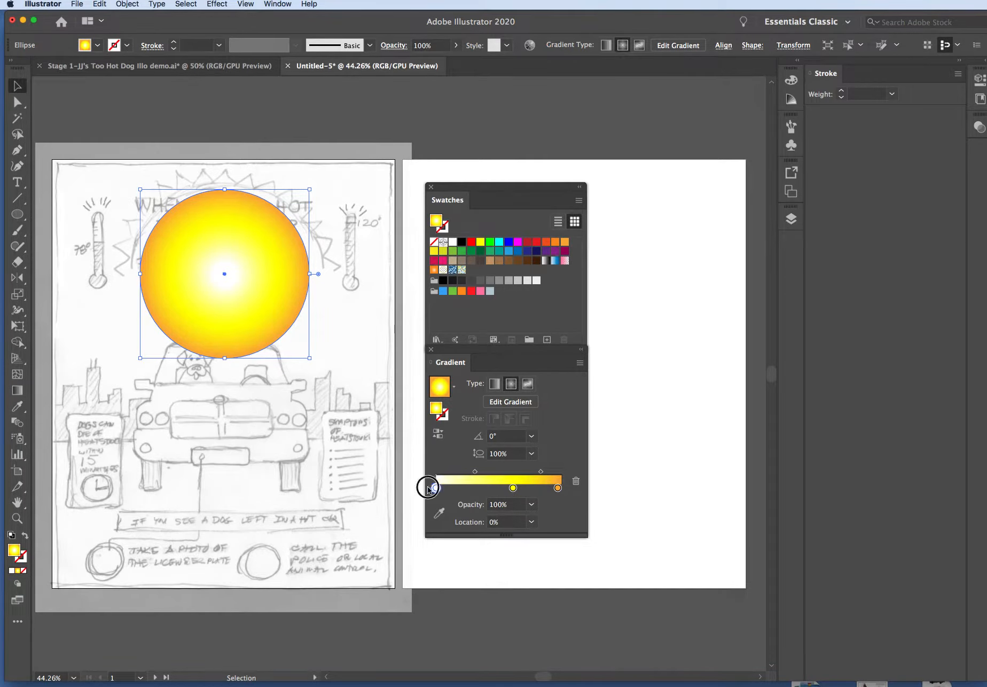
{"action": "left_click", "coordinate": [349, 342]}
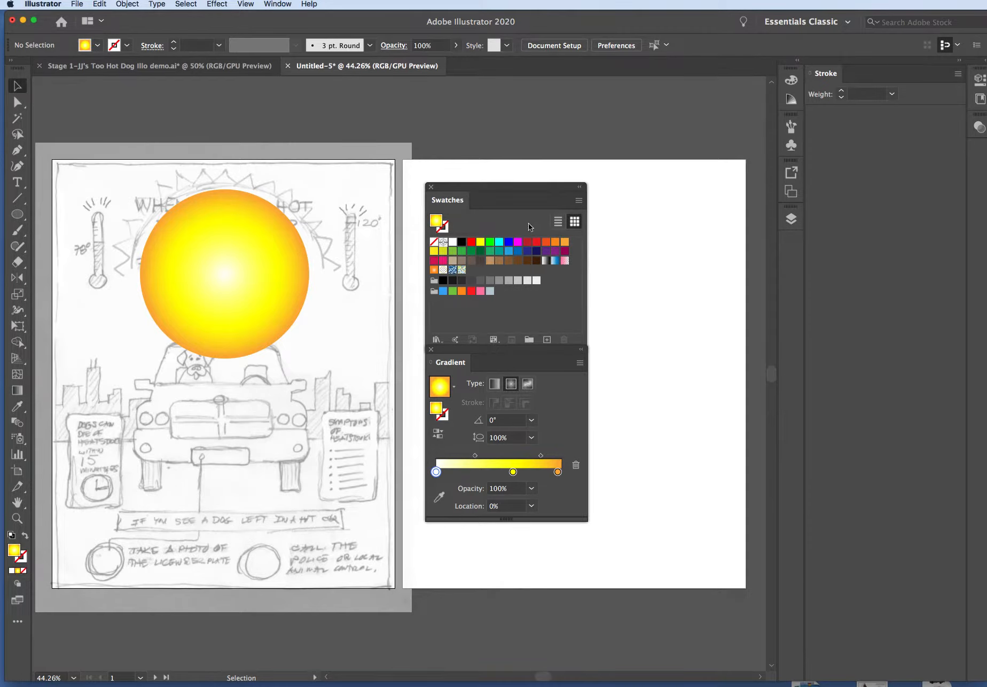
Move both floating panels onto the lower part of the first artboard and set up the Star tool with a plain yellow fill
{"action": "left_click_drag", "start_coordinate": [478, 188], "coordinate": [291, 399]}
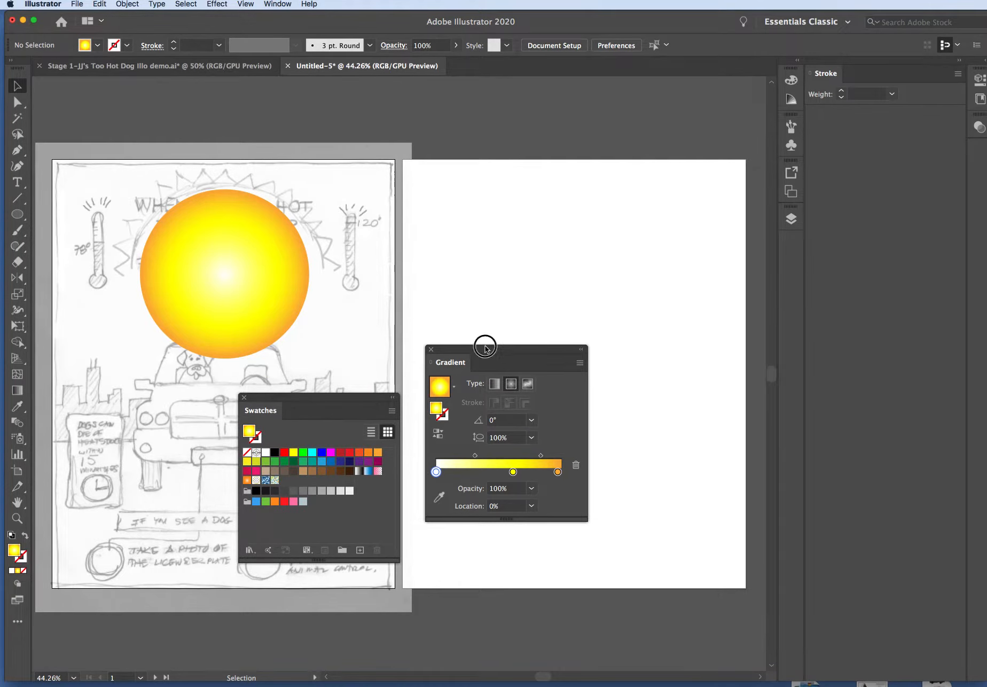
{"action": "left_click_drag", "start_coordinate": [489, 353], "coordinate": [139, 401]}
{"action": "left_click", "coordinate": [18, 215]}
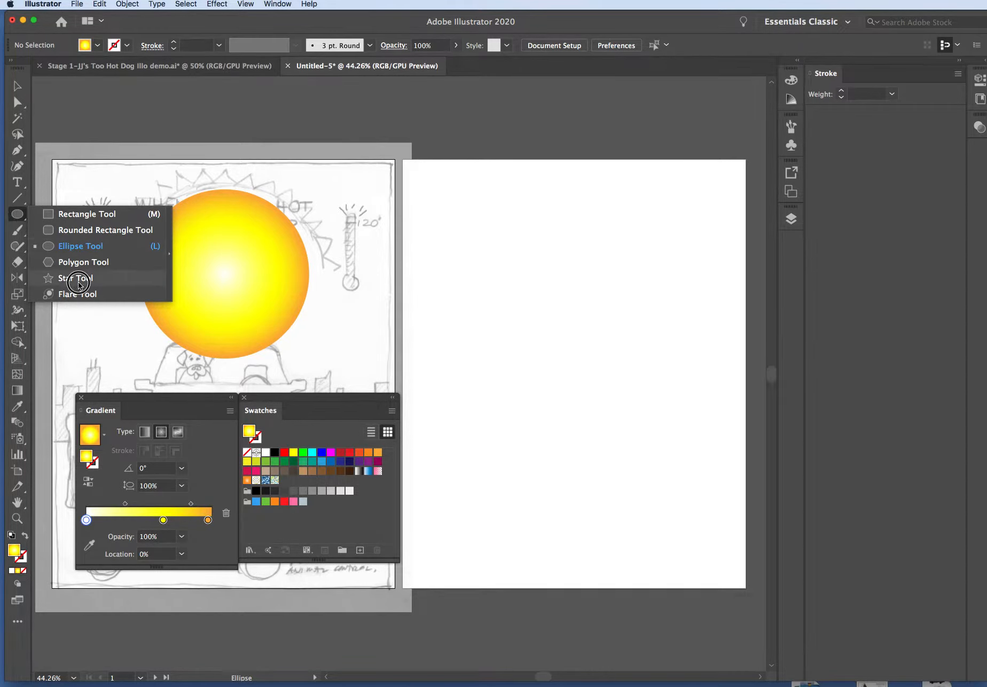
{"action": "left_click", "coordinate": [79, 284]}
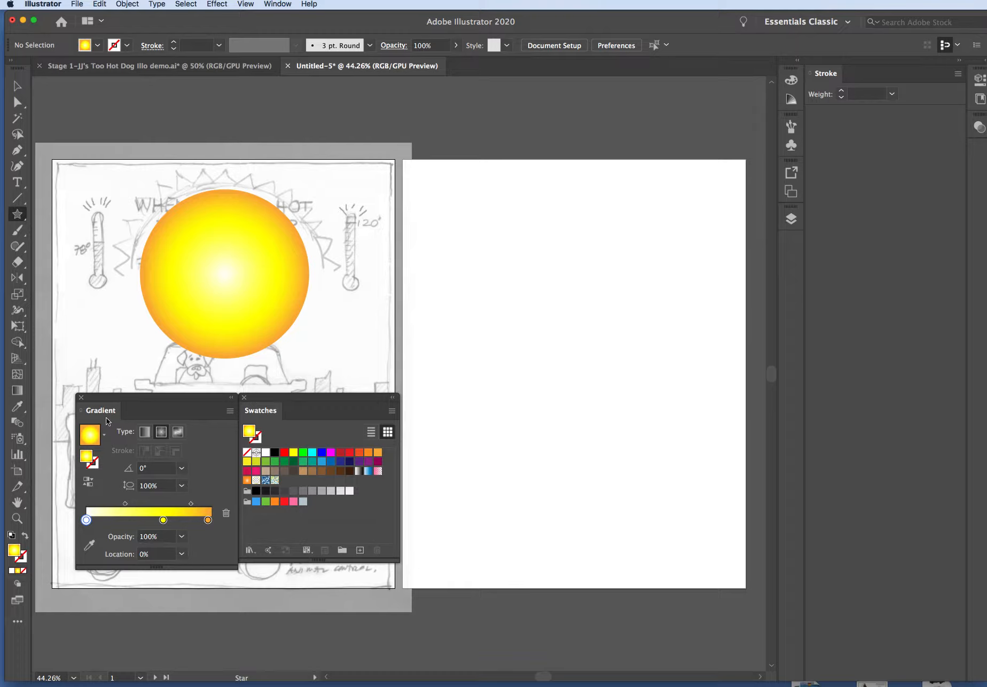
{"action": "left_click", "coordinate": [295, 454]}
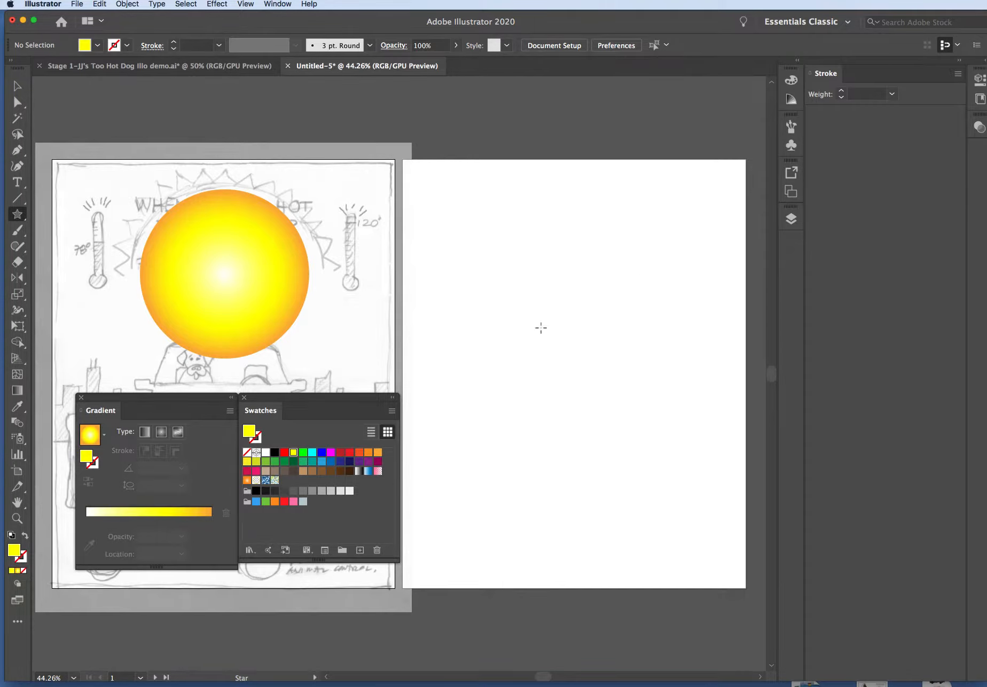
Create a yellow star on the second artboard with radii of 300 px and 150 px and 30 points
{"action": "left_click", "coordinate": [471, 256]}
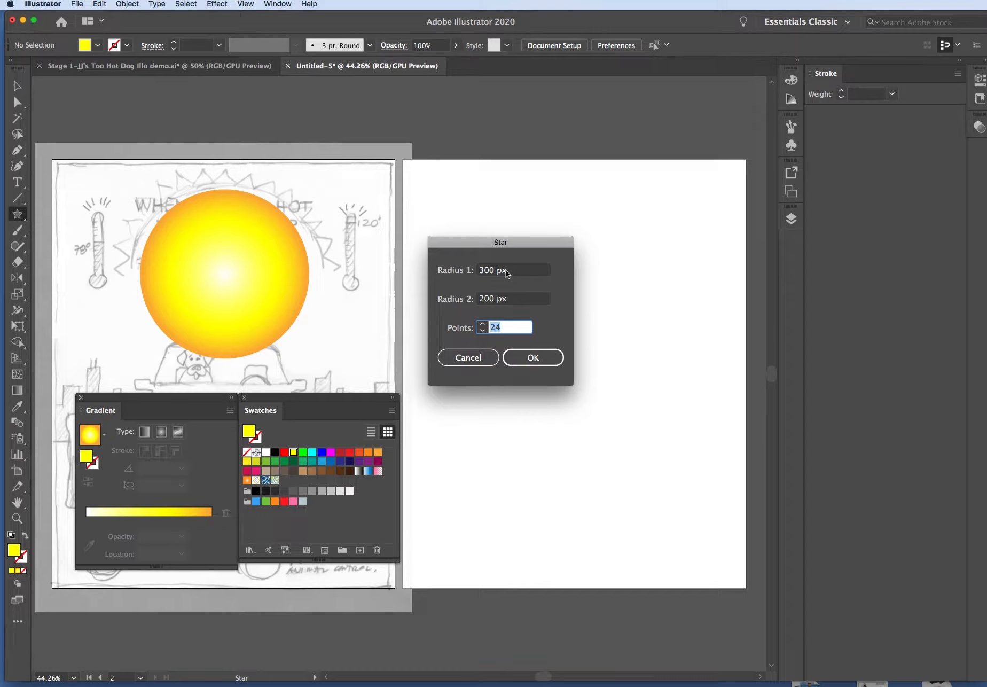
{"action": "left_click", "coordinate": [480, 299]}
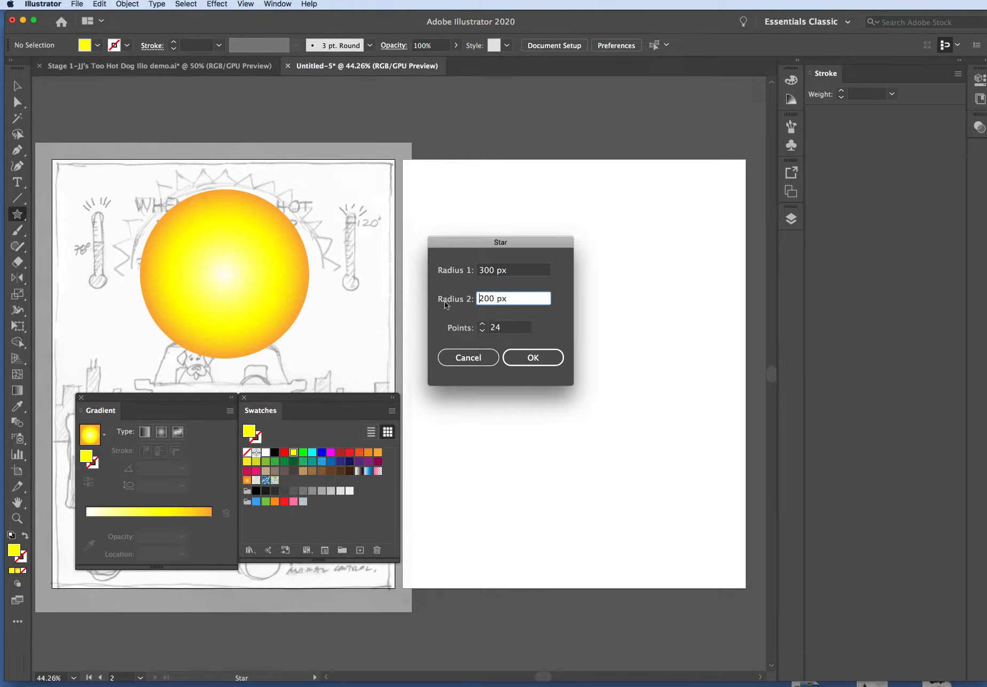
{"action": "left_click_drag", "start_coordinate": [495, 297], "coordinate": [466, 298]}
{"action": "key", "text": "BackSpace"}
{"action": "type", "text": "150"}
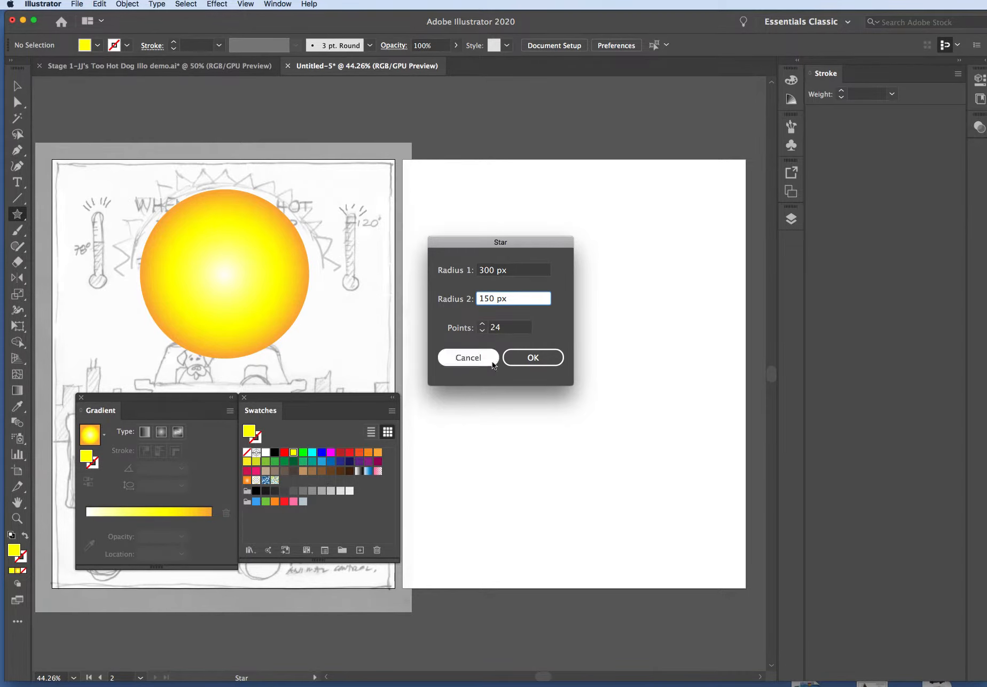
{"action": "double_click", "coordinate": [504, 328]}
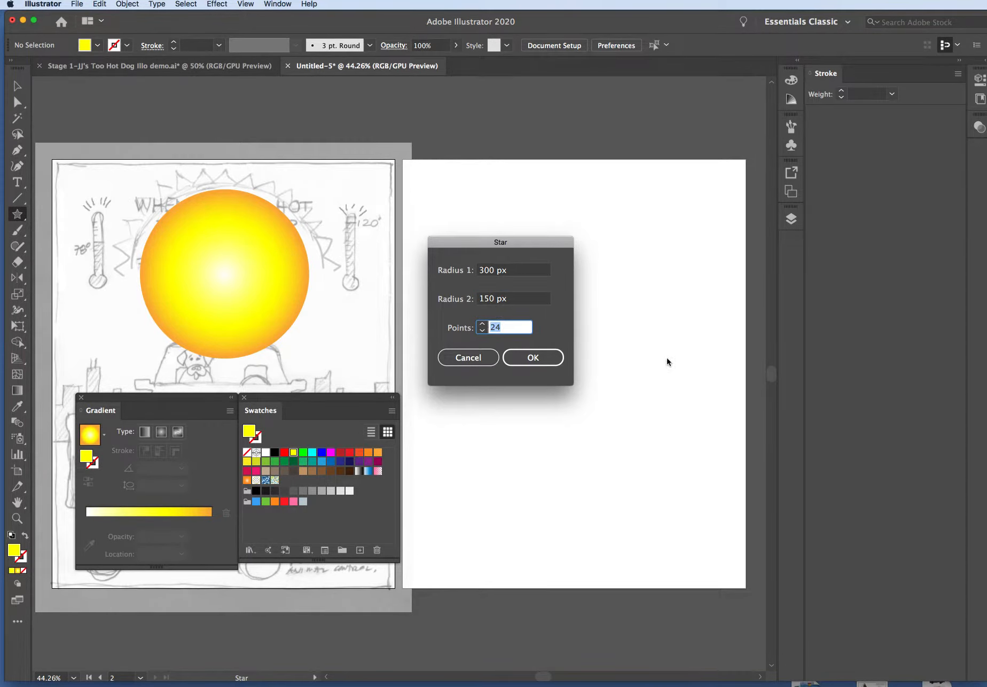
{"action": "type", "text": "30"}
{"action": "left_click", "coordinate": [529, 357]}
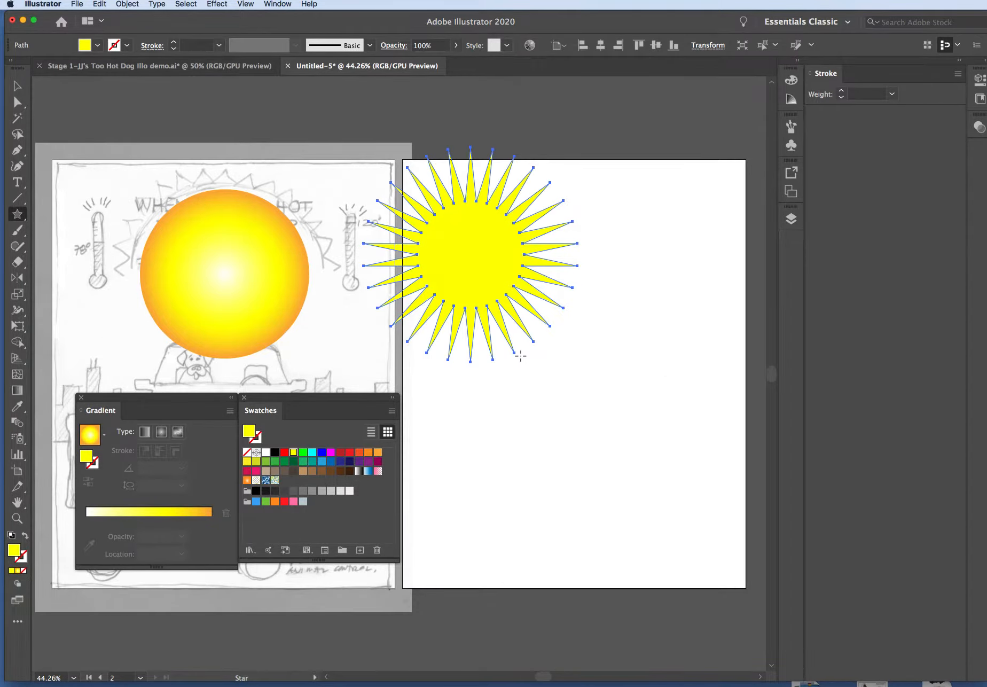
Move the 30-point star fully inside the upper half of the second artboard and deselect it
{"action": "left_click", "coordinate": [18, 86]}
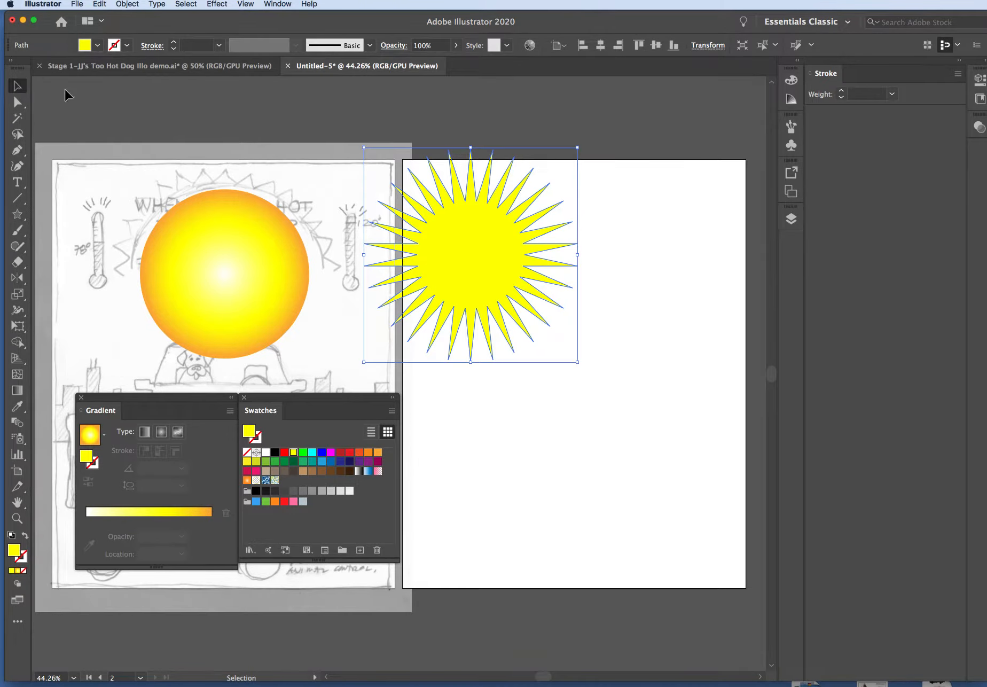
{"action": "left_click_drag", "start_coordinate": [461, 235], "coordinate": [545, 264]}
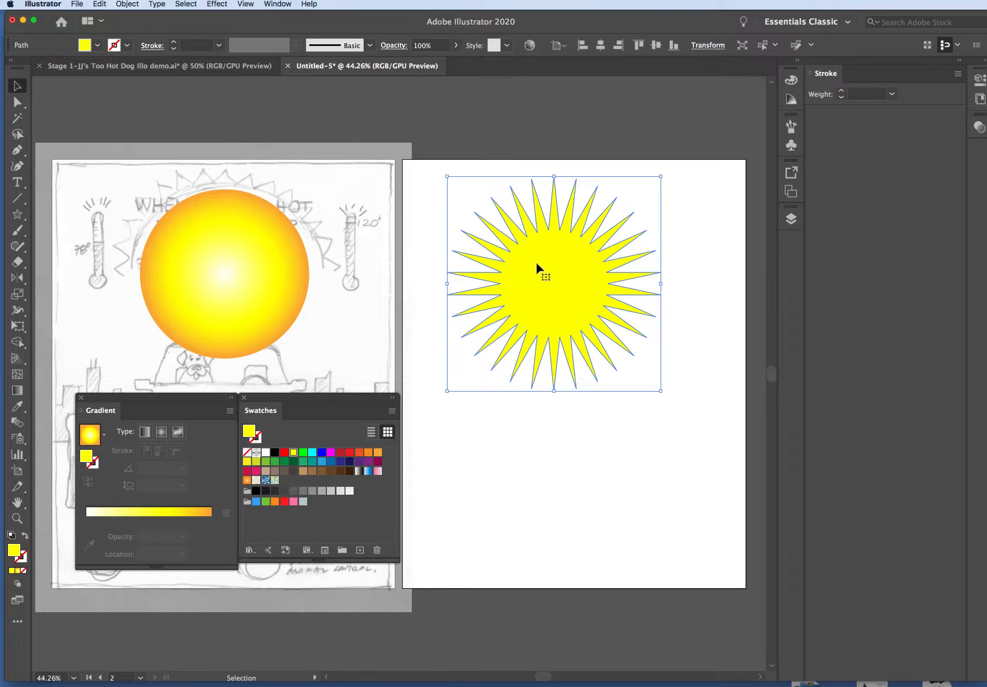
{"action": "left_click", "coordinate": [635, 463]}
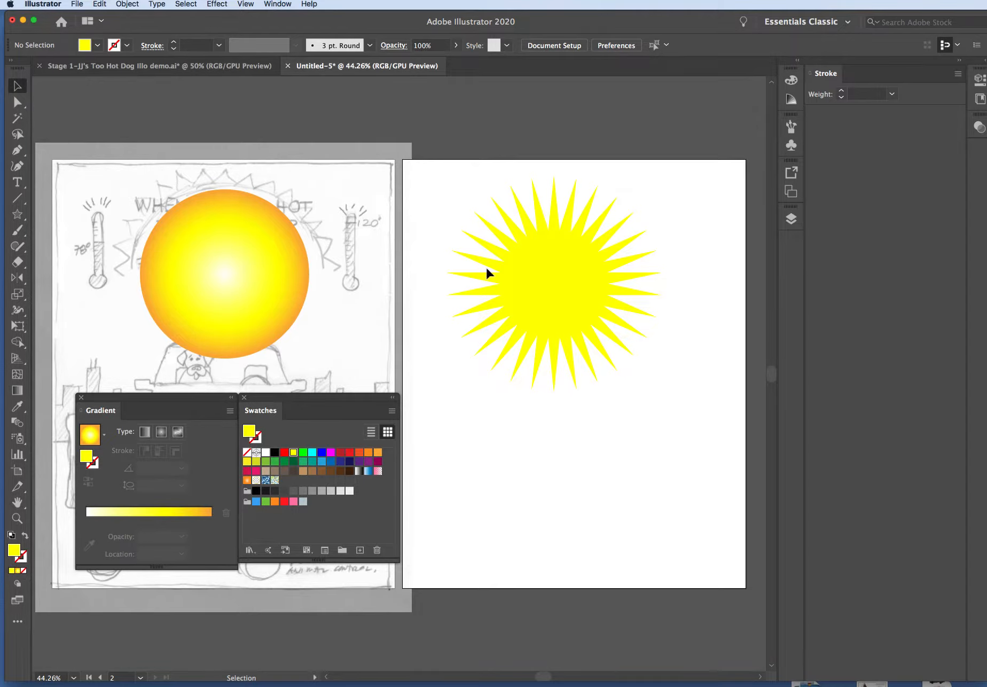
Create a second yellow star below the first with radii of 300 px and 200 px and 20 points
{"action": "left_click", "coordinate": [18, 214]}
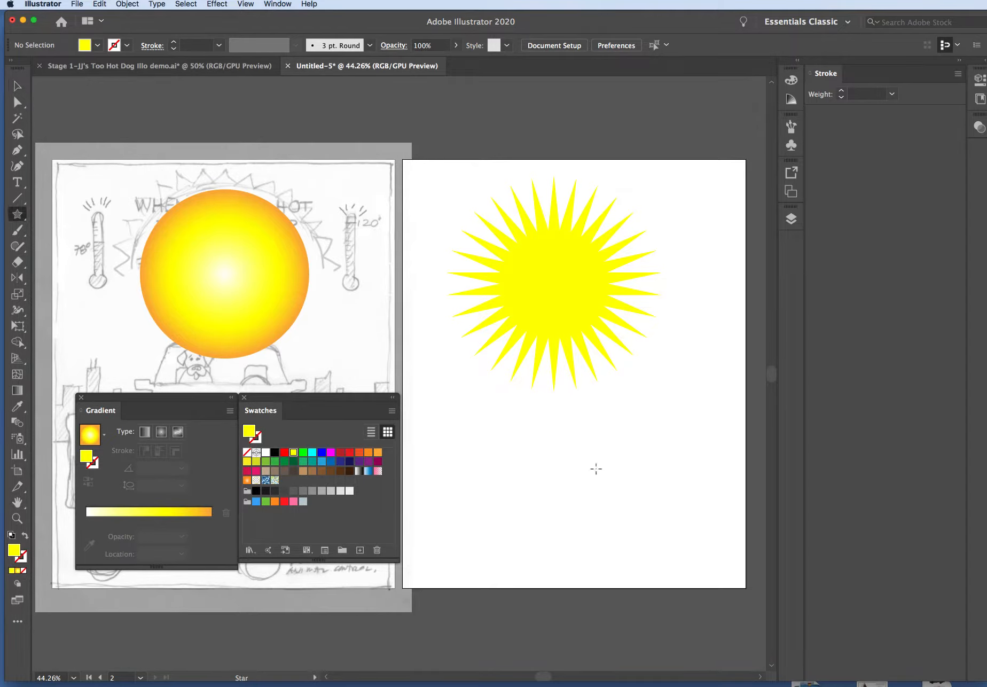
{"action": "left_click", "coordinate": [595, 433]}
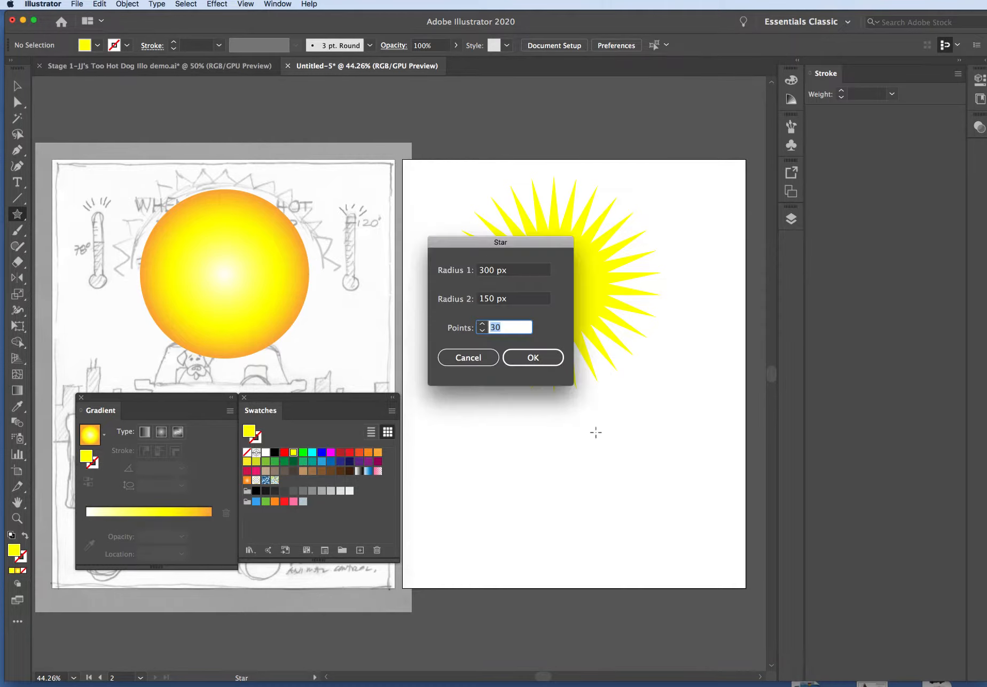
{"action": "left_click", "coordinate": [483, 298]}
{"action": "left_click_drag", "start_coordinate": [487, 298], "coordinate": [465, 297]}
{"action": "type", "text": "20"}
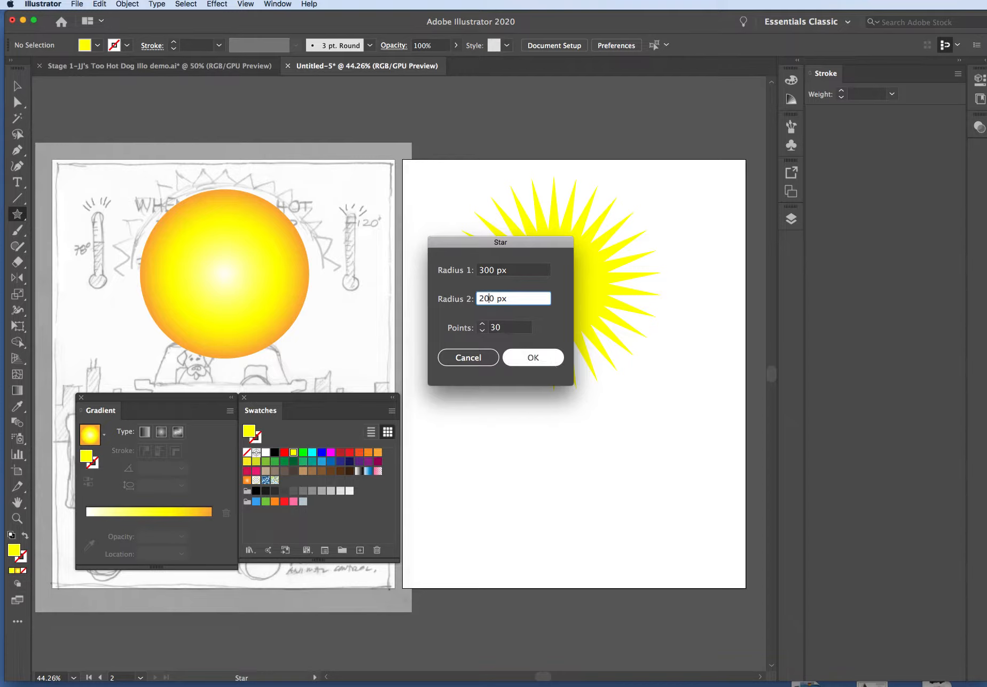
{"action": "double_click", "coordinate": [496, 329]}
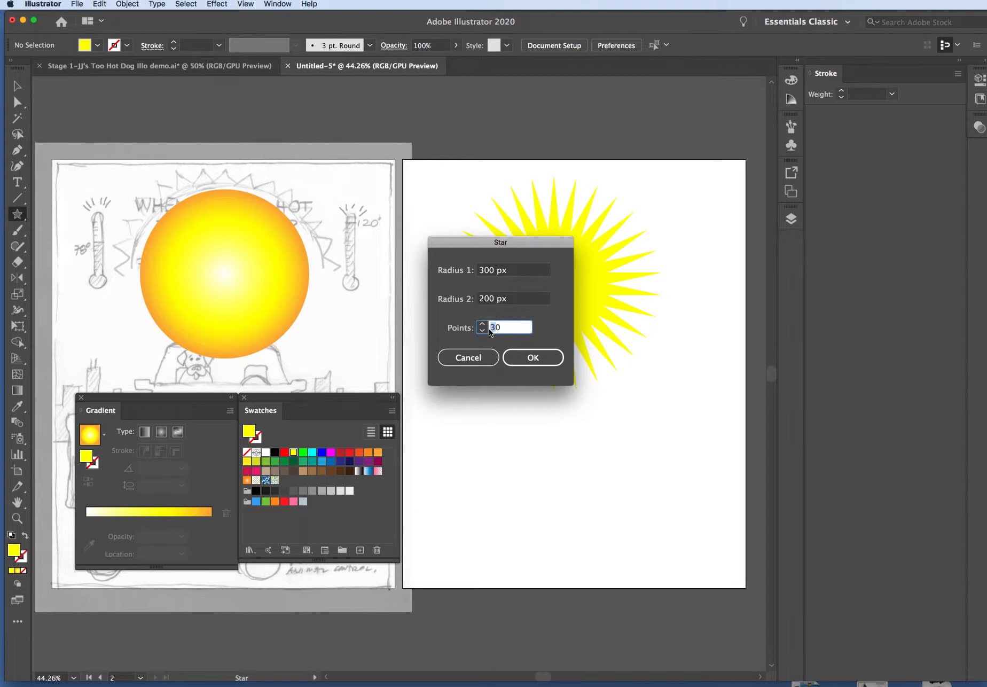
{"action": "type", "text": "2"}
{"action": "key", "text": "Return"}
{"action": "key", "text": "v"}
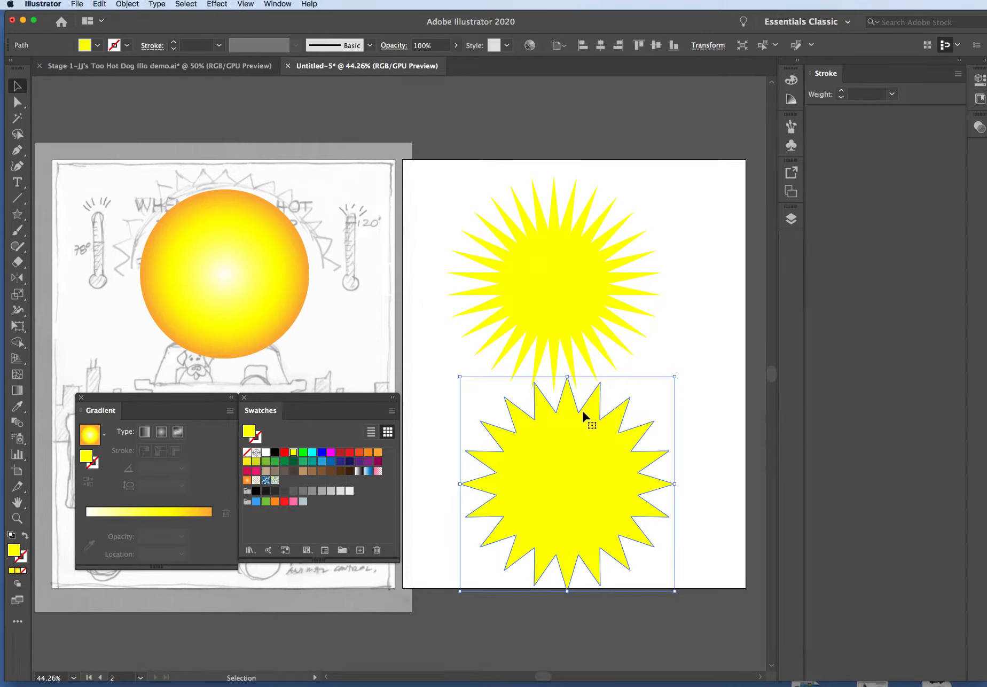
Delete the 30-point star, and place the 20-point star over the gradient circle on the sketch, enlarged slightly
{"action": "left_click", "coordinate": [545, 266]}
{"action": "key", "text": "Delete"}
{"action": "left_click_drag", "start_coordinate": [586, 505], "coordinate": [239, 283]}
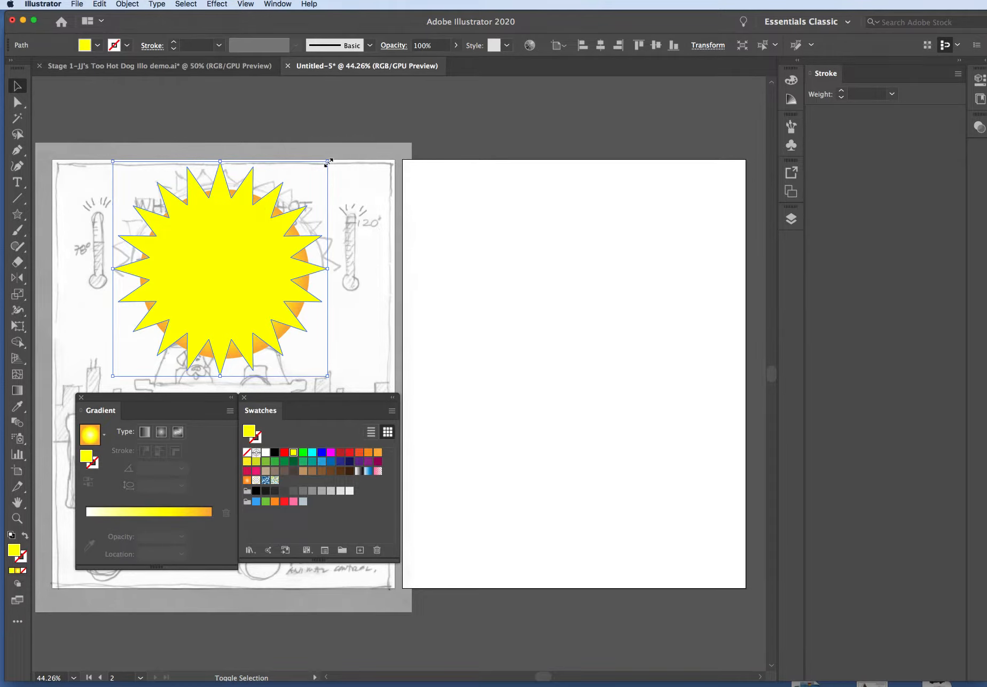
{"action": "left_click_drag", "start_coordinate": [329, 161], "coordinate": [345, 143]}
Move the star and the gradient circle together onto the second artboard and bring the circle to the front
{"action": "left_click_drag", "start_coordinate": [264, 233], "coordinate": [557, 288]}
{"action": "left_click_drag", "start_coordinate": [250, 256], "coordinate": [583, 287]}
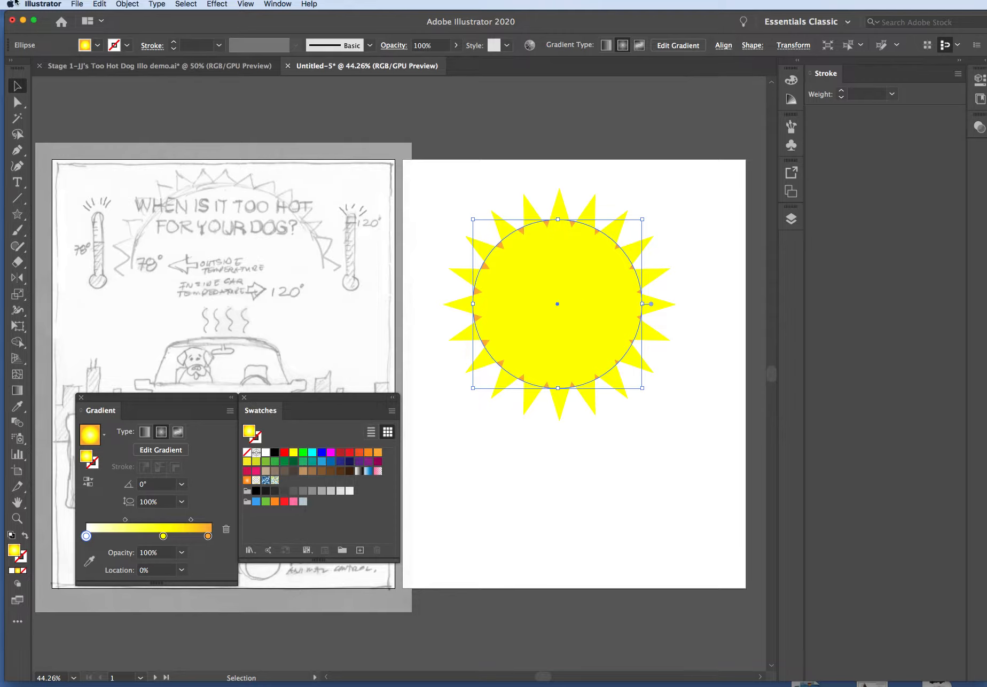
{"action": "left_click", "coordinate": [129, 5]}
{"action": "mouse_move", "coordinate": [176, 27]}
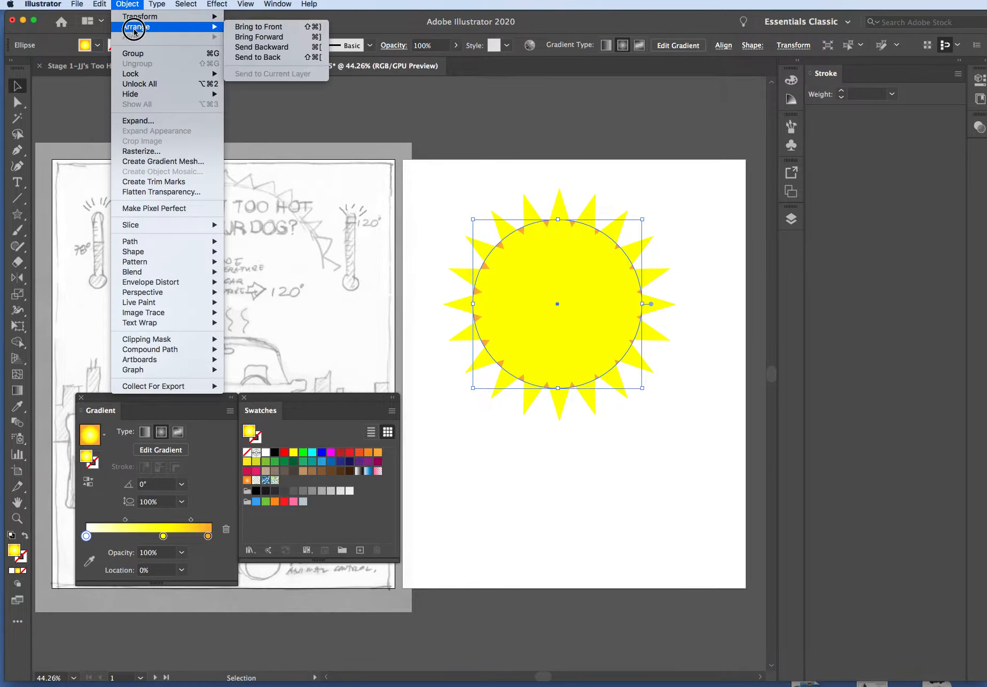
{"action": "left_click", "coordinate": [300, 26]}
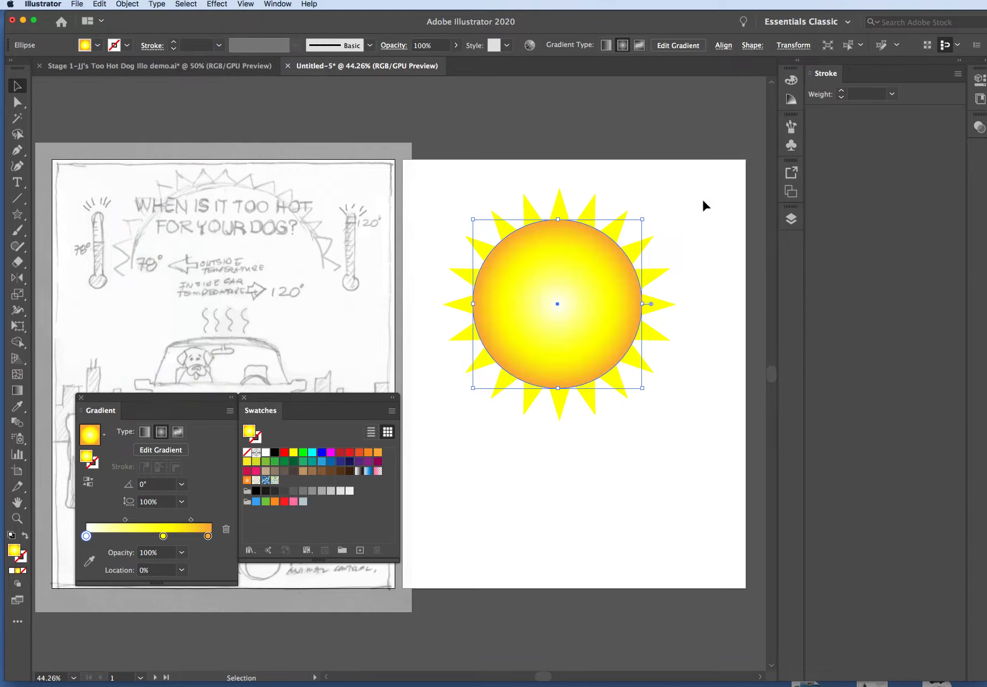
{"action": "left_click", "coordinate": [647, 255]}
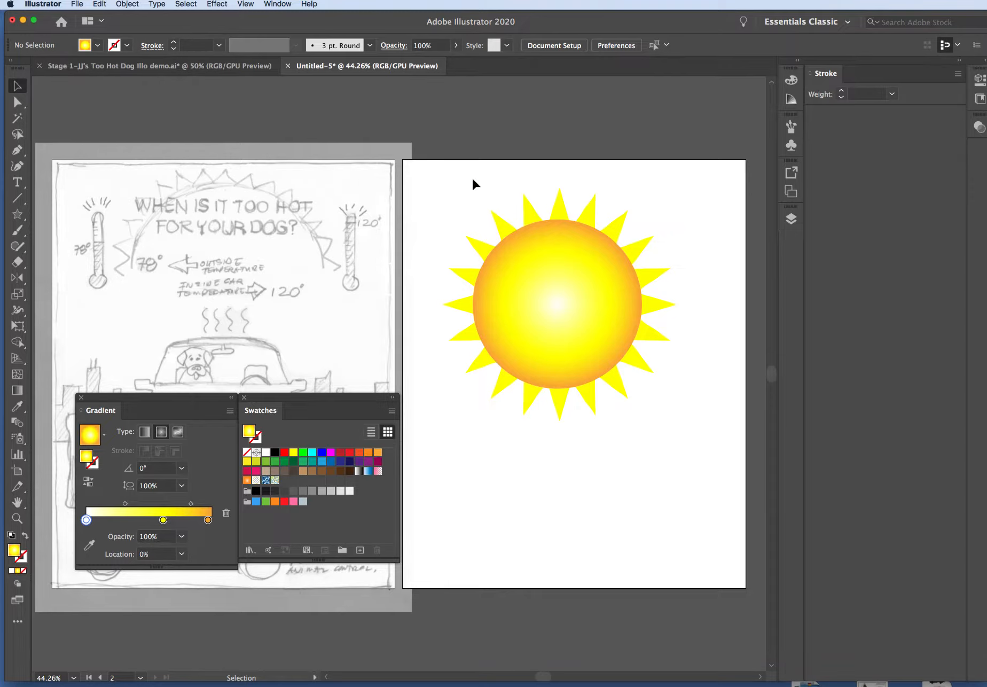
{"action": "left_click", "coordinate": [312, 185]}
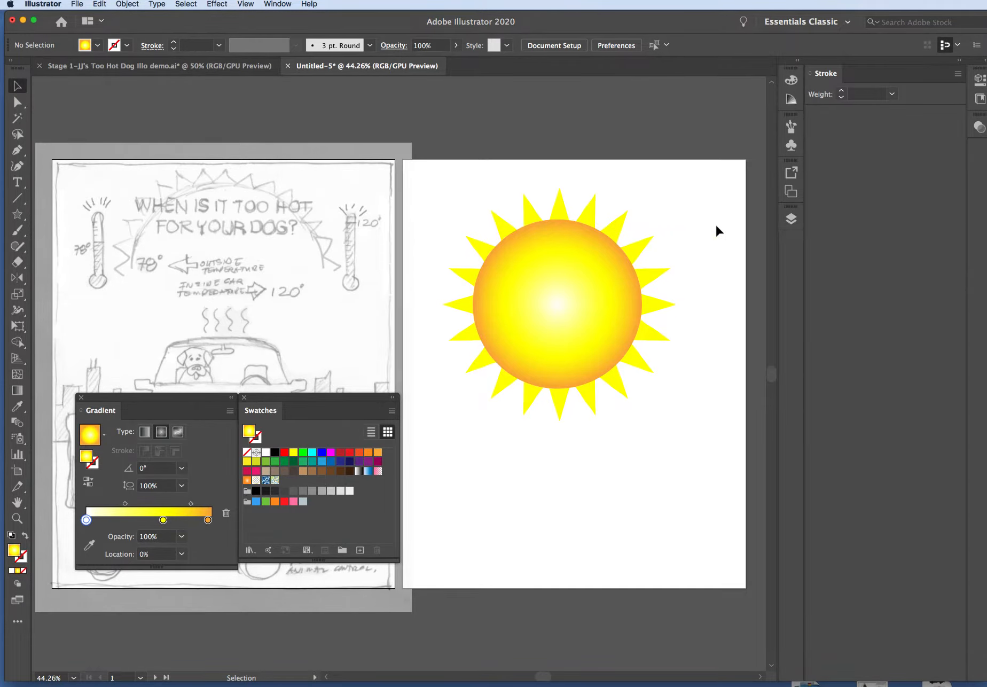
Enlarge the yellow star in small stages and recentre it behind the gradient circle so its rays extend further out
{"action": "left_click", "coordinate": [555, 203]}
{"action": "left_click_drag", "start_coordinate": [676, 188], "coordinate": [694, 169]}
{"action": "left_click_drag", "start_coordinate": [640, 207], "coordinate": [627, 217]}
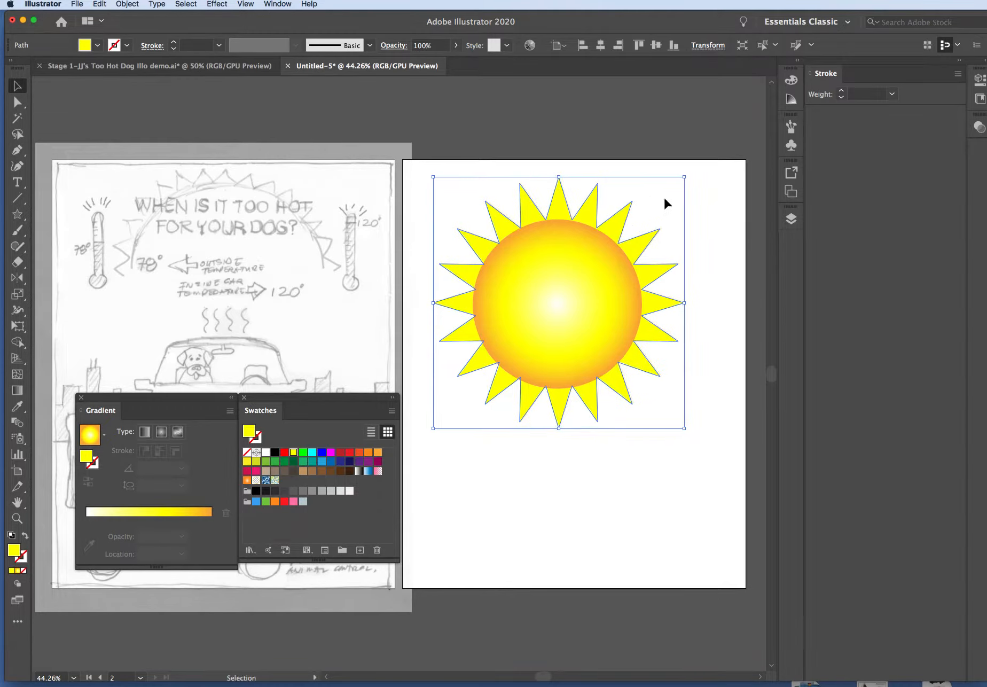
{"action": "left_click", "coordinate": [705, 192]}
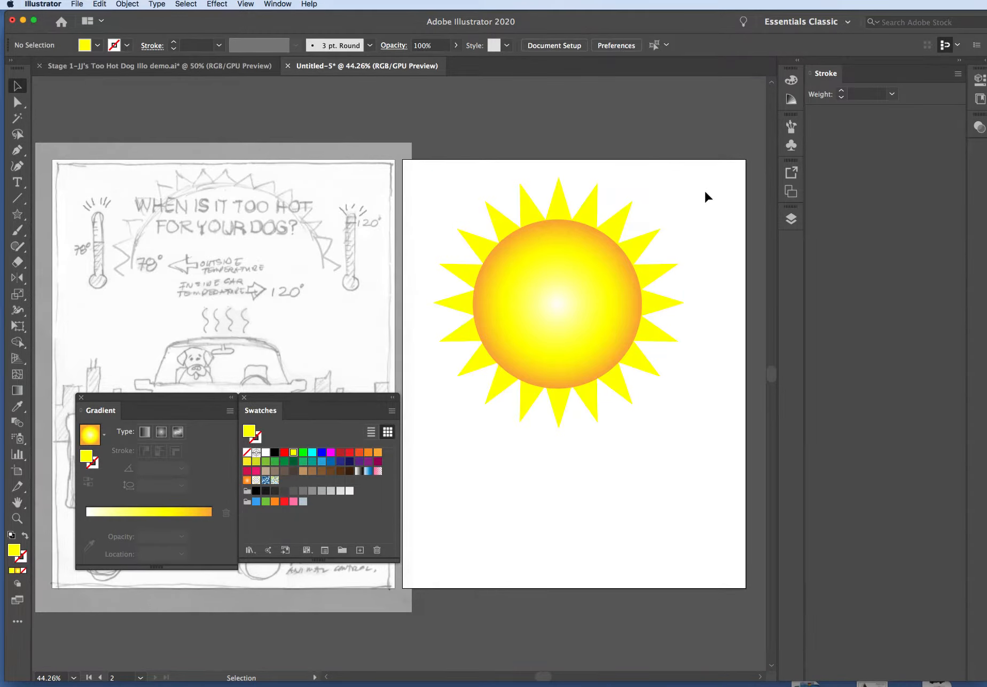
{"action": "left_click", "coordinate": [625, 215]}
{"action": "left_click_drag", "start_coordinate": [685, 177], "coordinate": [689, 173]}
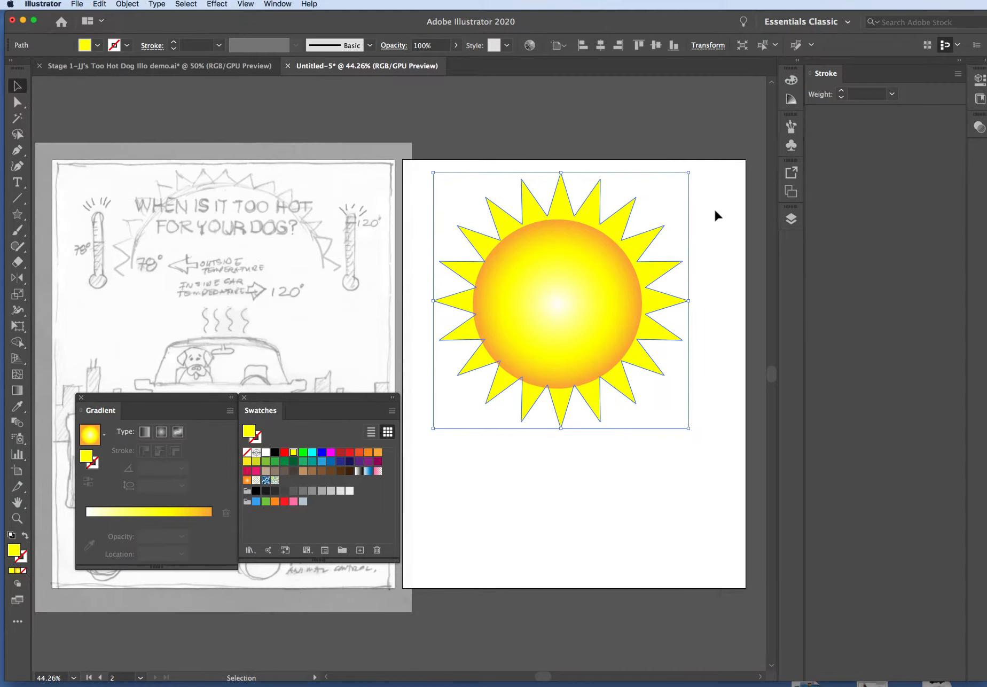
{"action": "left_click", "coordinate": [715, 210]}
{"action": "left_click", "coordinate": [644, 223]}
{"action": "left_click_drag", "start_coordinate": [690, 167], "coordinate": [693, 167]}
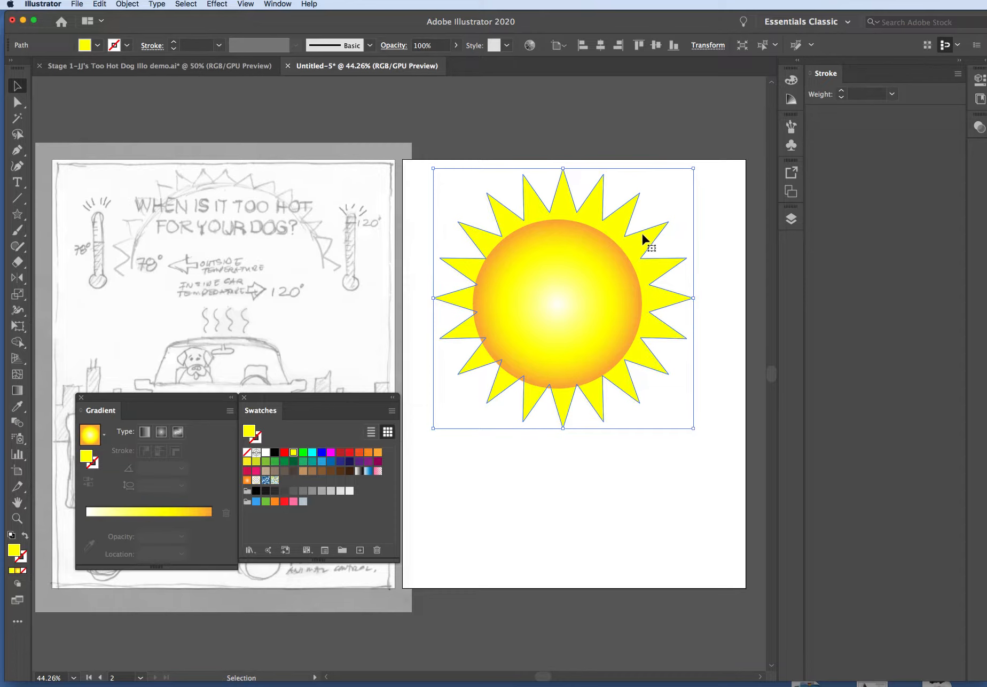
{"action": "left_click_drag", "start_coordinate": [636, 241], "coordinate": [631, 245]}
{"action": "left_click", "coordinate": [700, 237]}
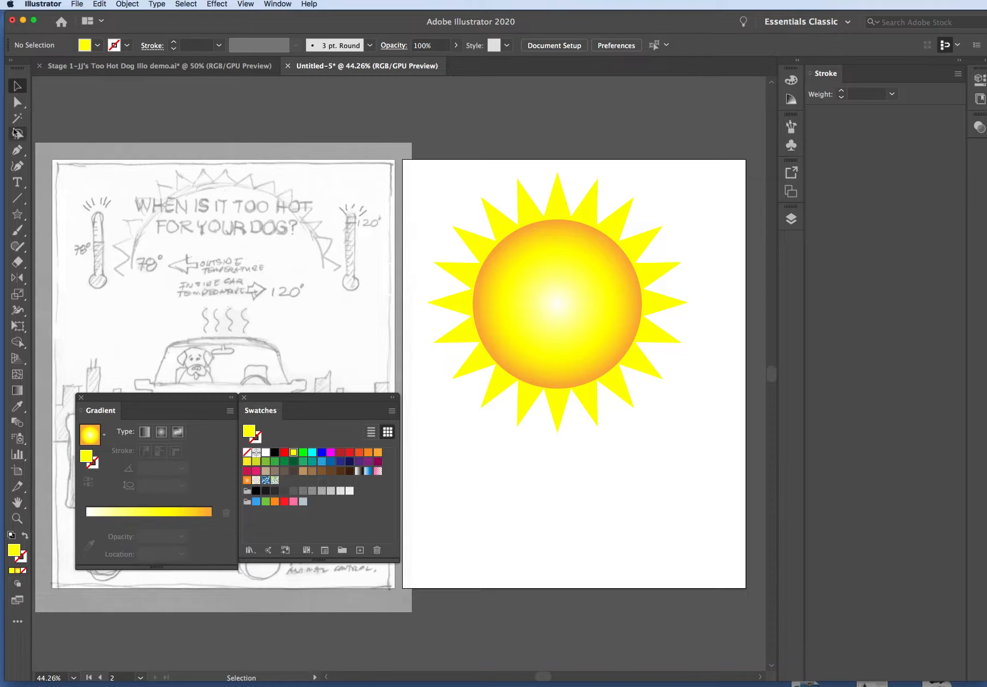
Create another 20-point yellow star on the second artboard with radii of 300 px and 220 px
{"action": "left_click", "coordinate": [17, 215]}
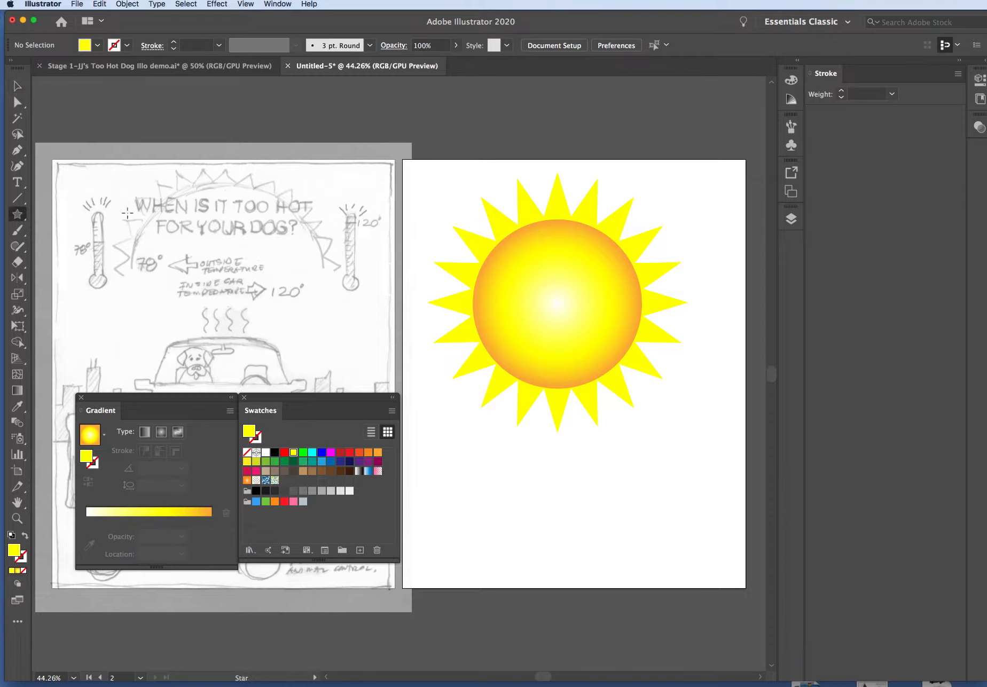
{"action": "left_click", "coordinate": [19, 216]}
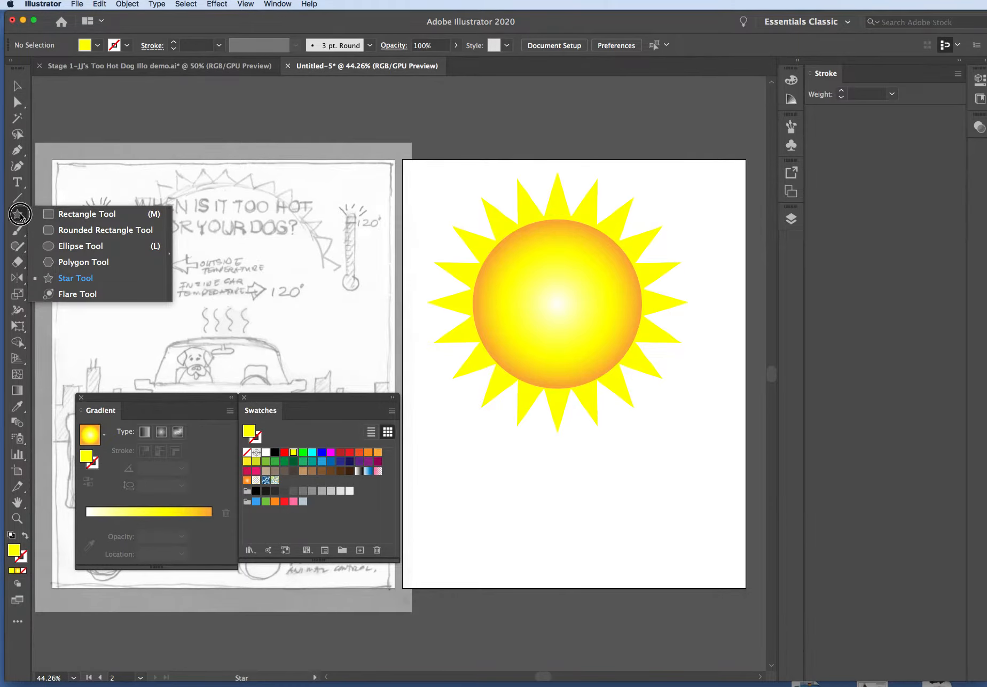
{"action": "left_click", "coordinate": [70, 277]}
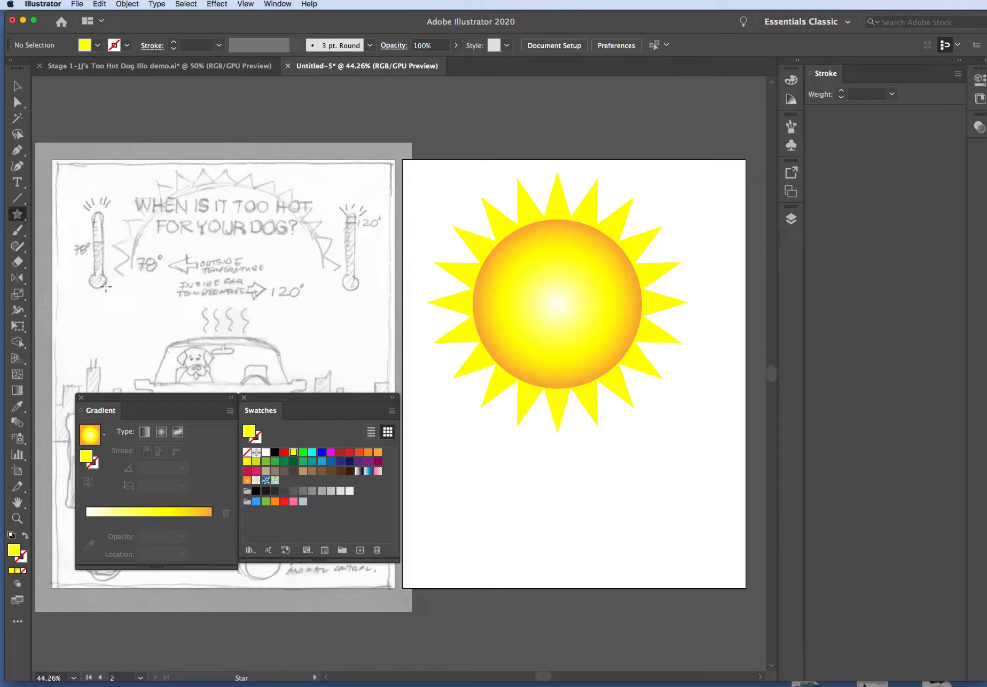
{"action": "left_click", "coordinate": [556, 496]}
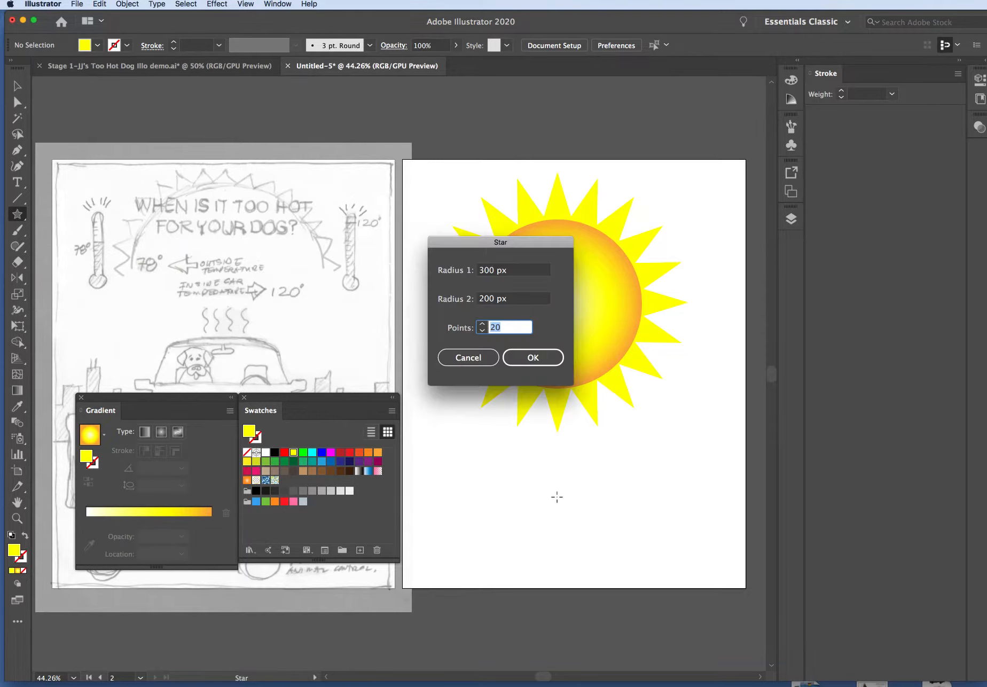
{"action": "left_click", "coordinate": [486, 299]}
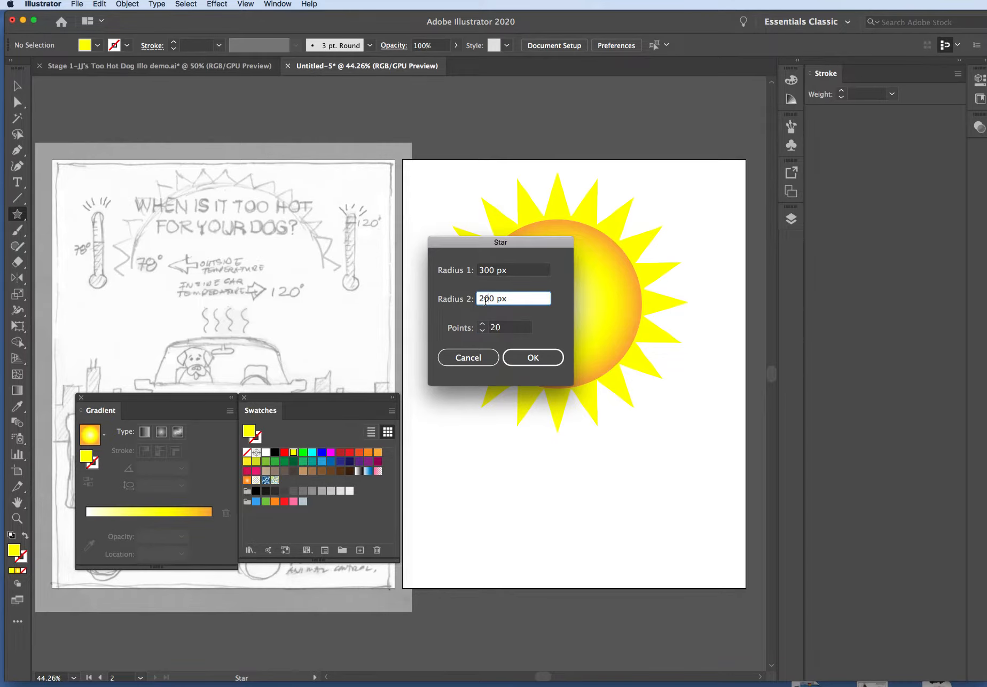
{"action": "left_click_drag", "start_coordinate": [485, 298], "coordinate": [488, 298]}
{"action": "type", "text": "2"}
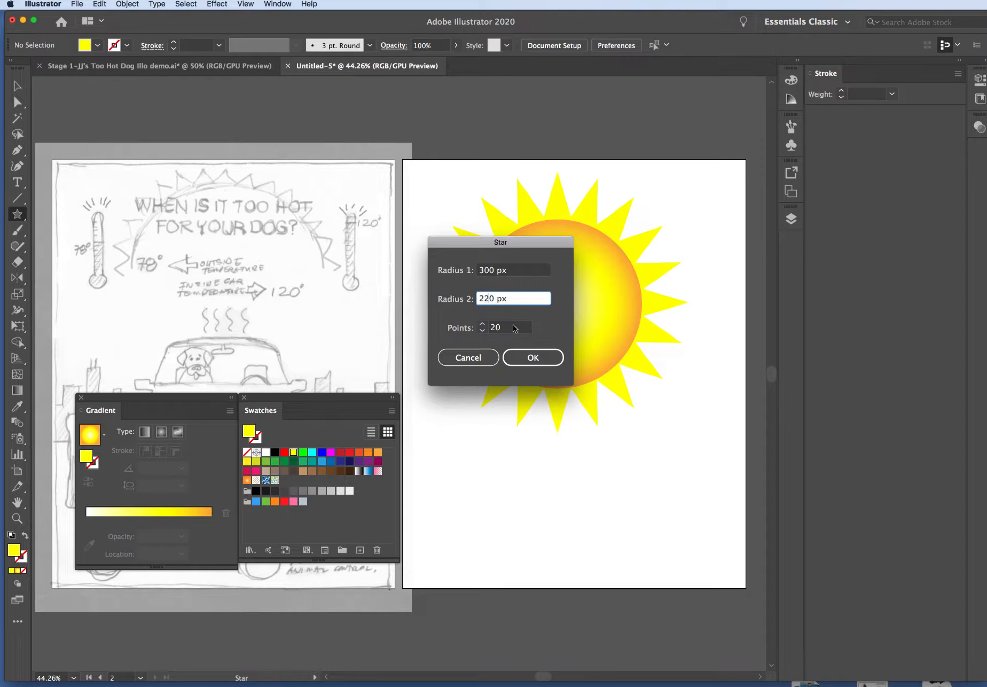
{"action": "left_click", "coordinate": [550, 361]}
{"action": "key", "text": "v"}
{"action": "left_click", "coordinate": [694, 375]}
Delete the earlier star behind the gradient circle and move the new shorter-rayed star over the circle in its place
{"action": "left_click_drag", "start_coordinate": [566, 466], "coordinate": [655, 264]}
{"action": "left_click", "coordinate": [473, 239]}
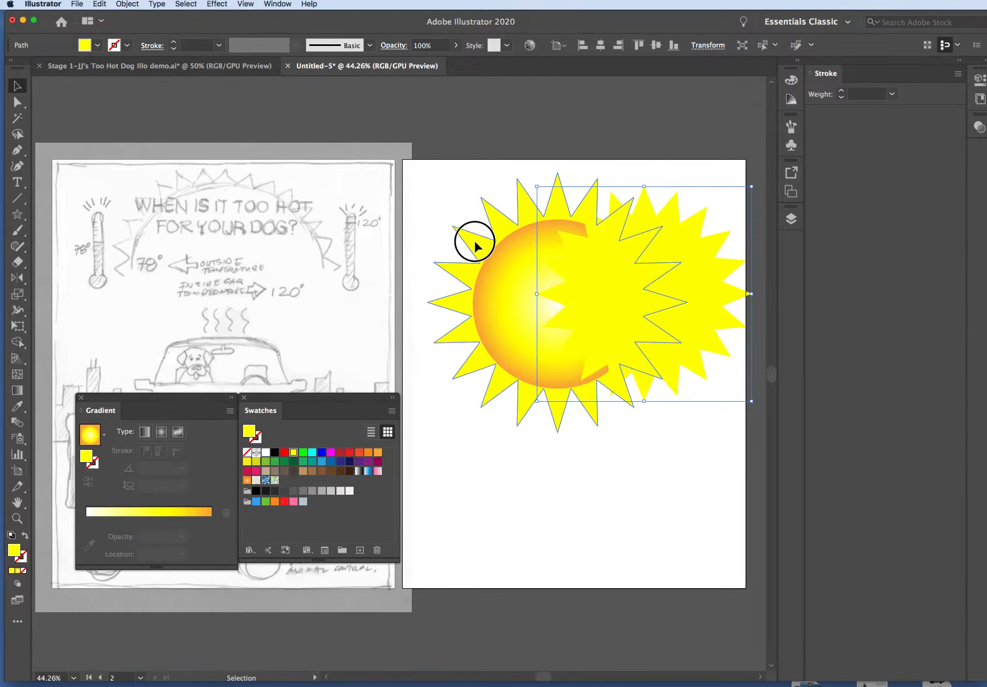
{"action": "key", "text": "Delete"}
{"action": "left_click_drag", "start_coordinate": [659, 262], "coordinate": [581, 268]}
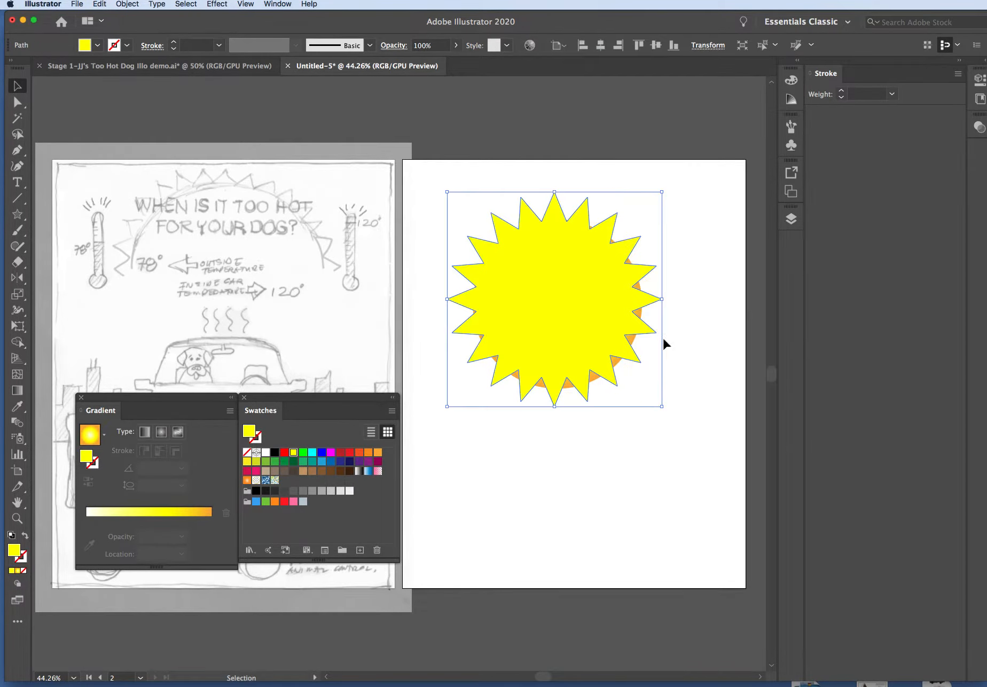
Enlarge the new star proportionally and recentre it so that it fully covers the gradient circle
{"action": "left_click_drag", "start_coordinate": [662, 406], "coordinate": [695, 439]}
{"action": "left_click_drag", "start_coordinate": [650, 369], "coordinate": [641, 363]}
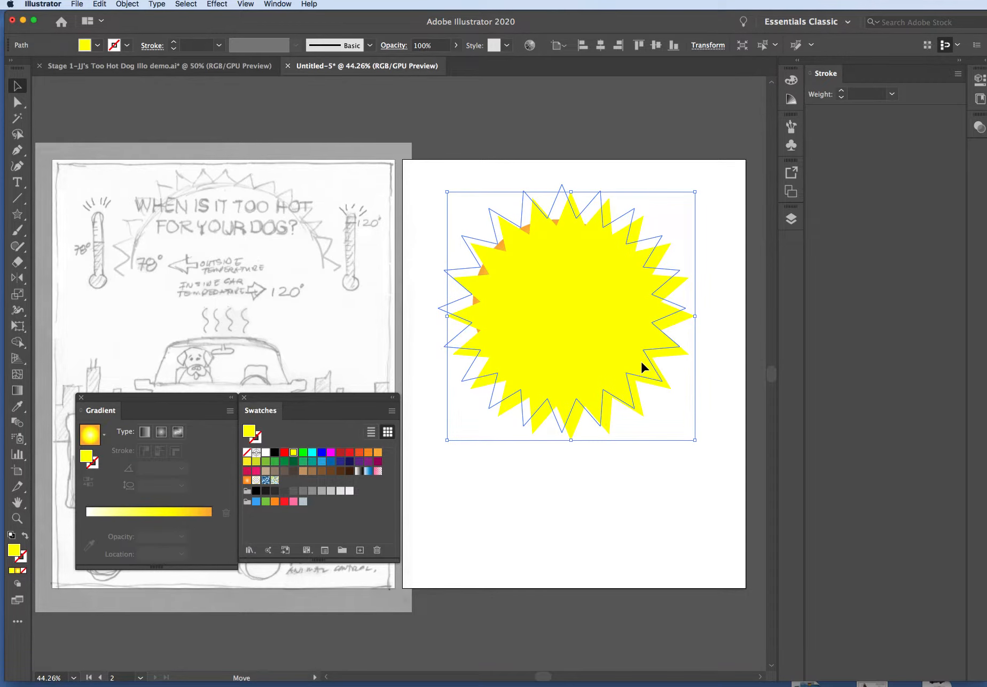
{"action": "left_click", "coordinate": [688, 433]}
{"action": "left_click_drag", "start_coordinate": [688, 435], "coordinate": [690, 438]}
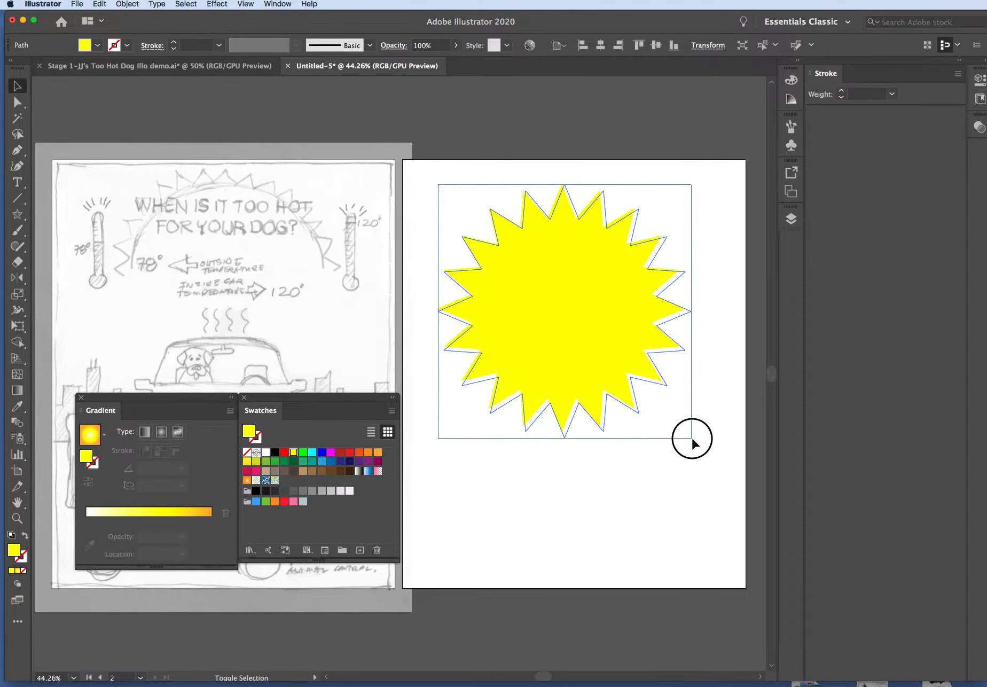
Send the yellow star behind the gradient circle and centre it so the rays extend evenly around the circle
{"action": "left_click", "coordinate": [127, 4]}
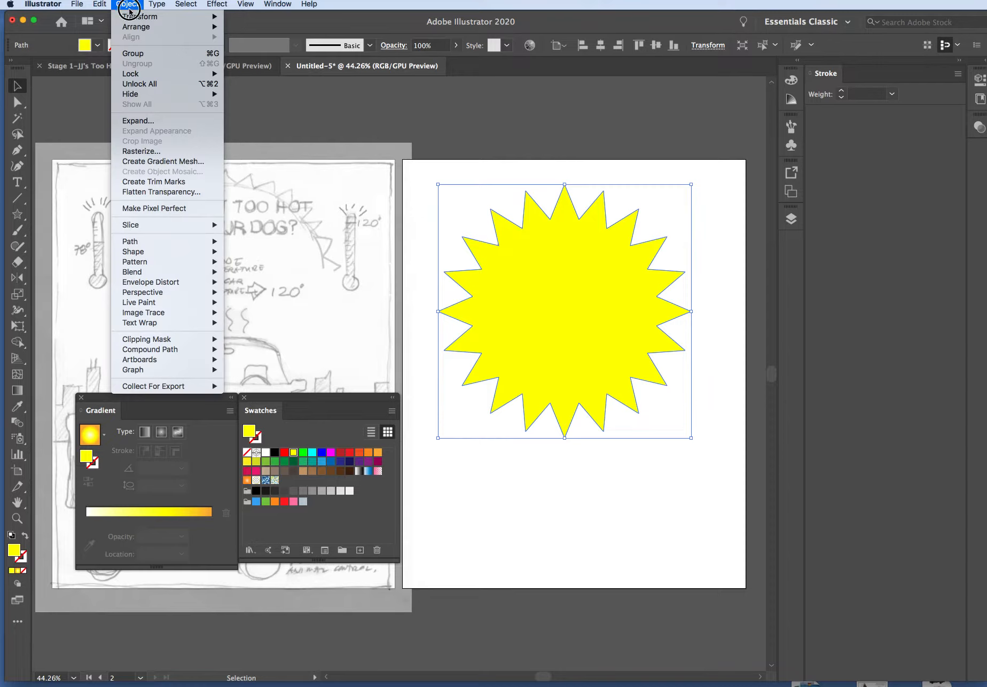
{"action": "left_click", "coordinate": [260, 46]}
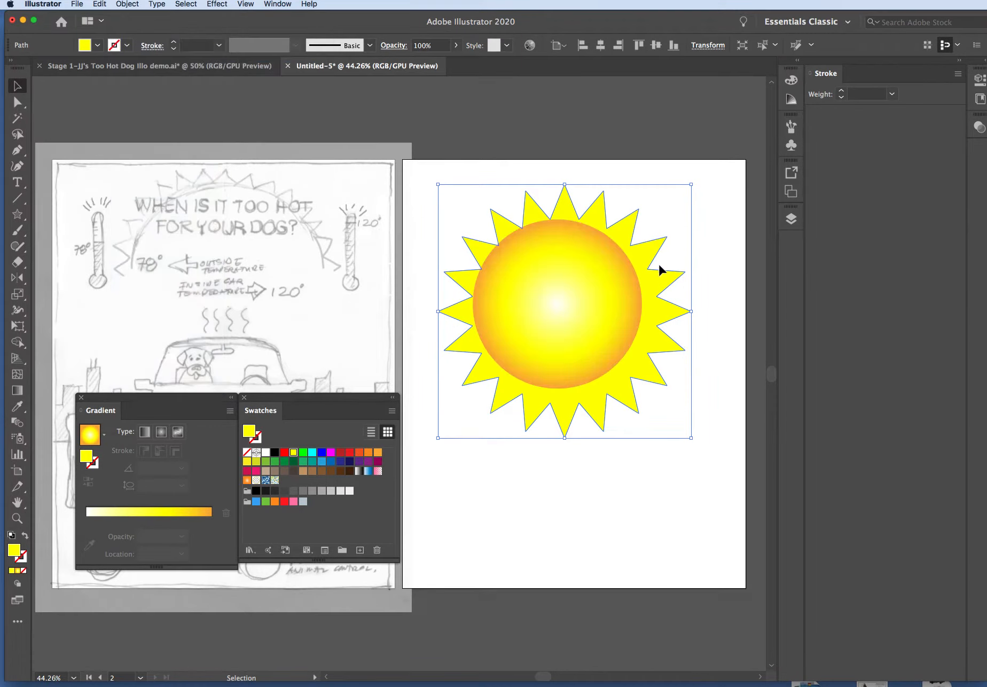
{"action": "left_click", "coordinate": [685, 457]}
{"action": "left_click_drag", "start_coordinate": [639, 372], "coordinate": [633, 368]}
{"action": "left_click", "coordinate": [709, 496]}
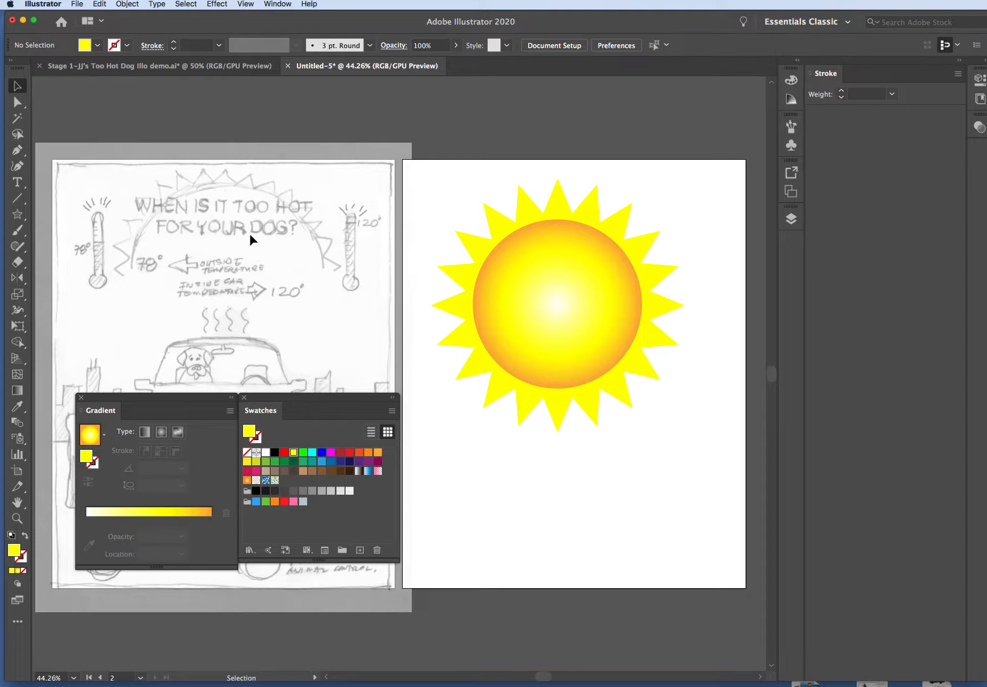
Move the circle and star together over the sketch to compare them with the drawn sun, and return them to the second artboard
{"action": "left_click", "coordinate": [586, 267]}
{"action": "left_click", "coordinate": [718, 260]}
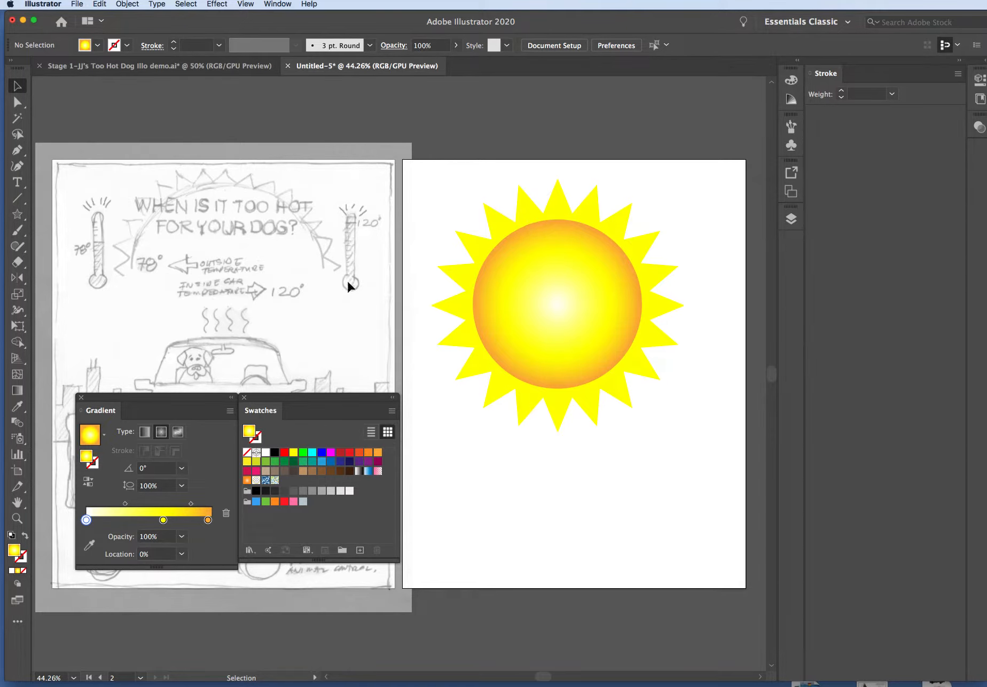
{"action": "mouse_move", "coordinate": [582, 335]}
{"action": "left_mouse_down"}
{"action": "mouse_move", "coordinate": [410, 344]}
{"action": "mouse_move", "coordinate": [205, 319]}
{"action": "mouse_move", "coordinate": [259, 304]}
{"action": "mouse_move", "coordinate": [256, 320]}
{"action": "left_mouse_up"}
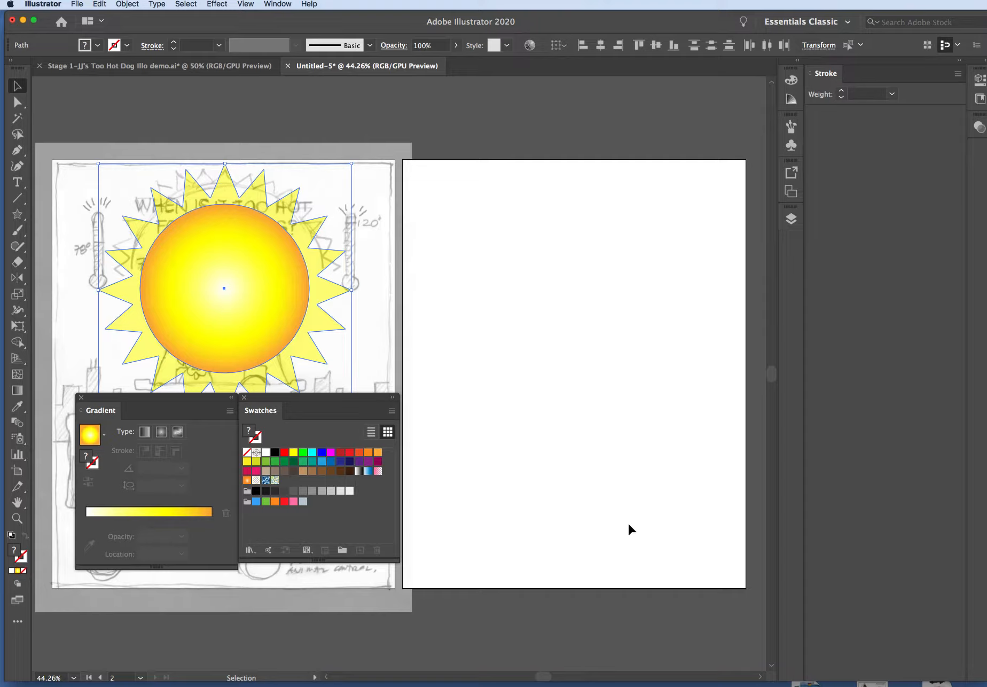
{"action": "left_click_drag", "start_coordinate": [262, 282], "coordinate": [617, 291]}
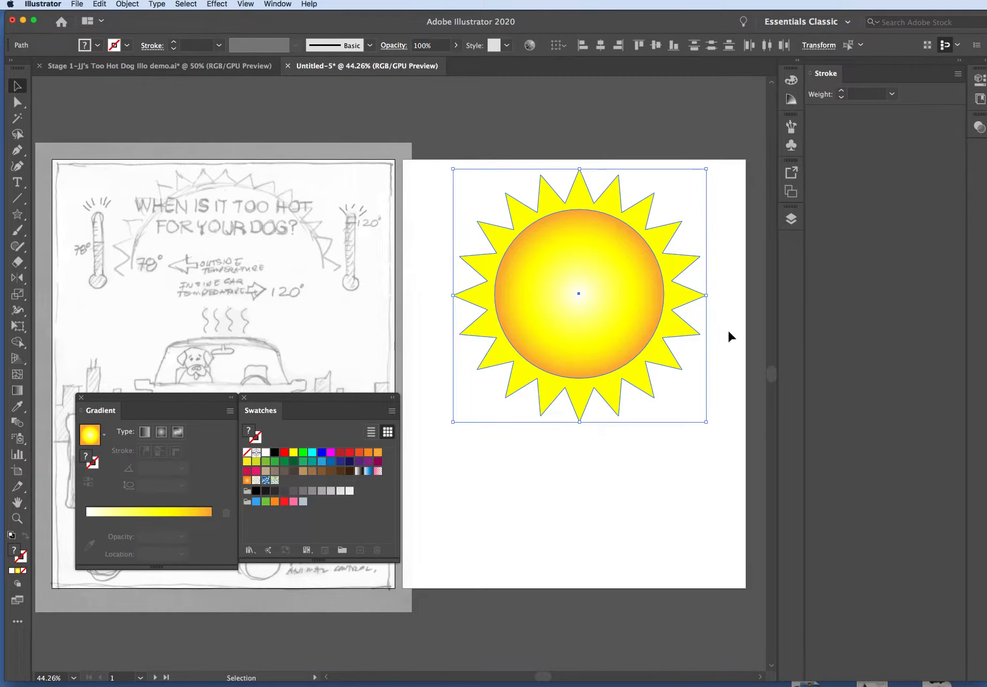
{"action": "left_click", "coordinate": [690, 476]}
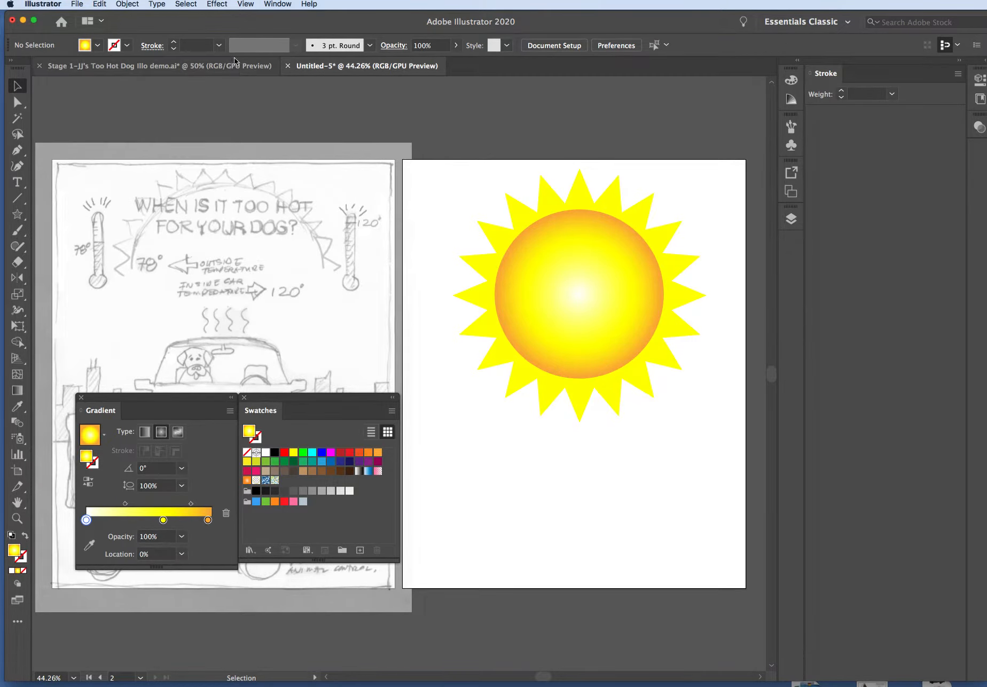
{"action": "left_click", "coordinate": [126, 5]}
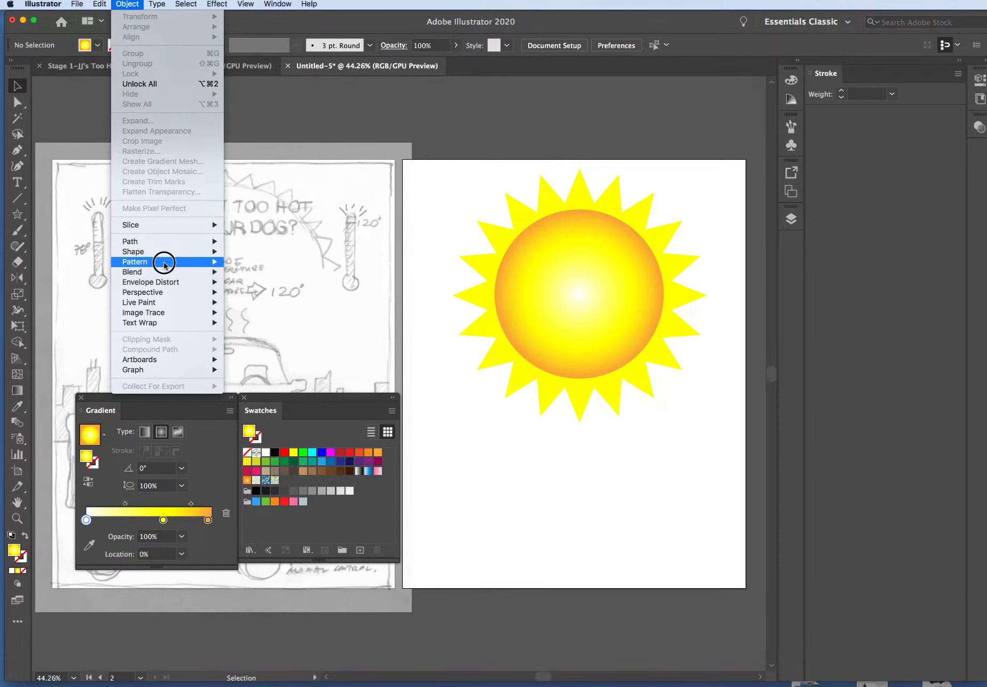
{"action": "left_click", "coordinate": [127, 5]}
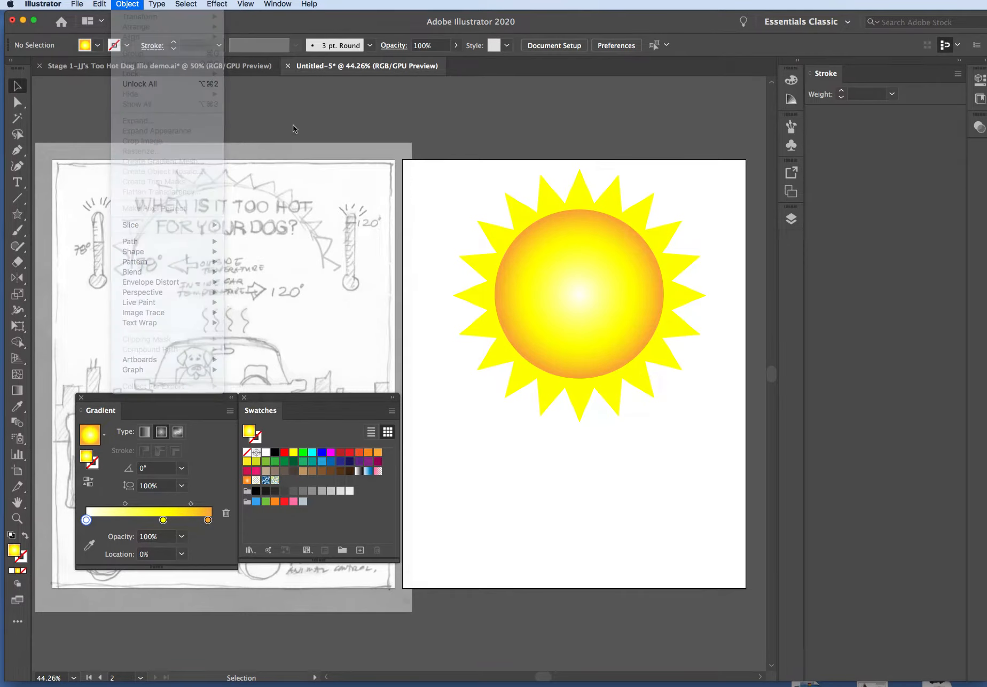
{"action": "left_click_drag", "start_coordinate": [447, 203], "coordinate": [657, 388]}
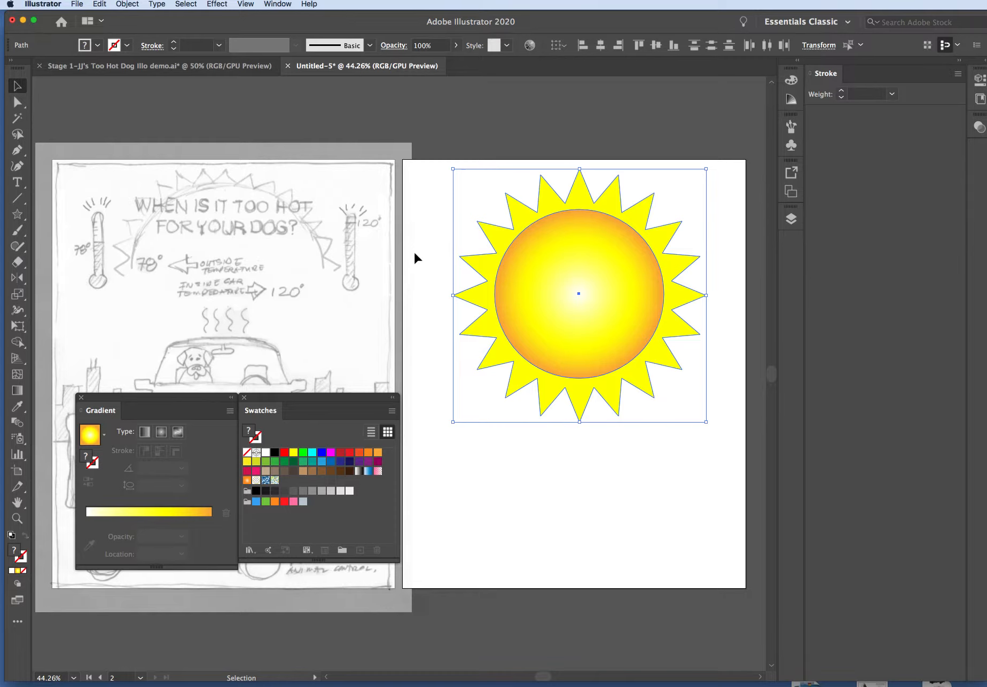
{"action": "left_click", "coordinate": [105, 4]}
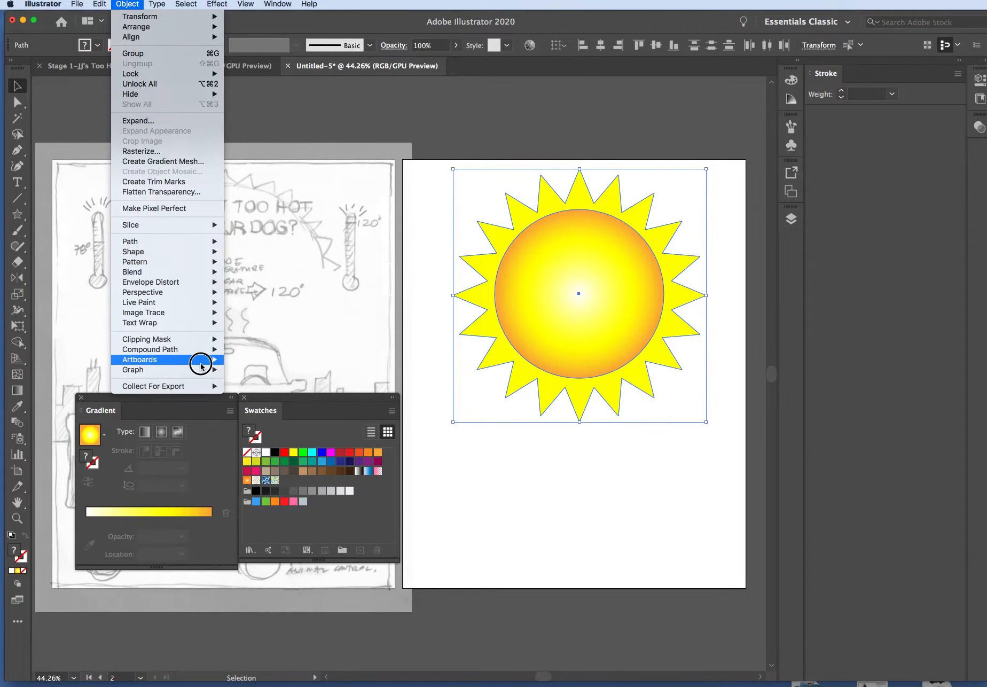
{"action": "mouse_move", "coordinate": [194, 340]}
{"action": "left_click", "coordinate": [100, 4]}
{"action": "left_click", "coordinate": [434, 179]}
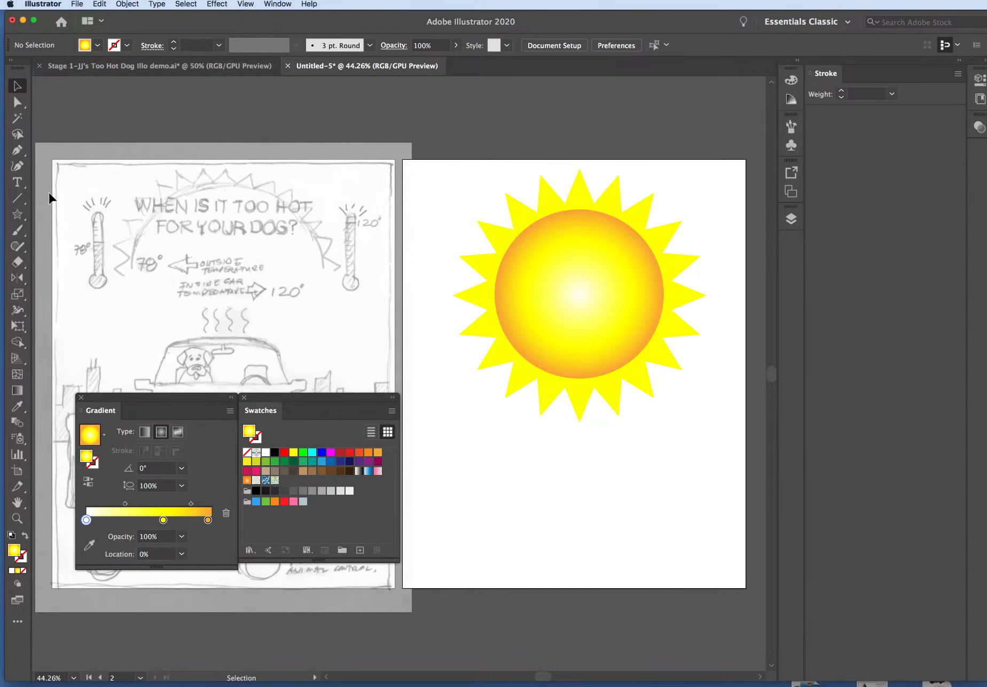
Draw a white, strokeless rectangle over the sun's upper part, ending just below the circle's centre and wider than the rays
{"action": "left_click_drag", "start_coordinate": [18, 214], "coordinate": [49, 207]}
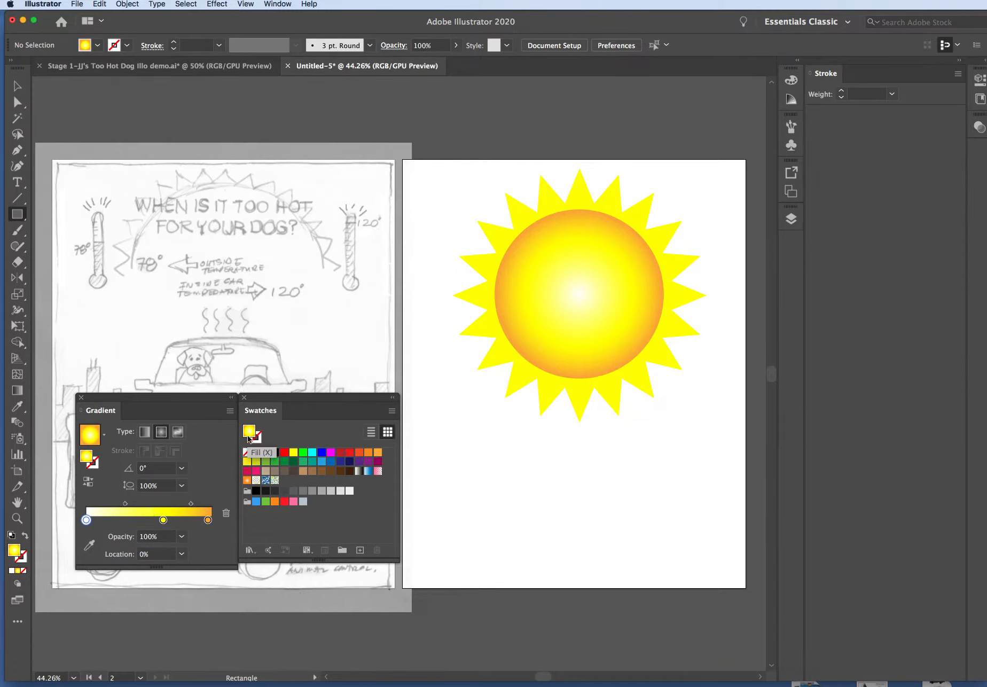
{"action": "left_click", "coordinate": [271, 458]}
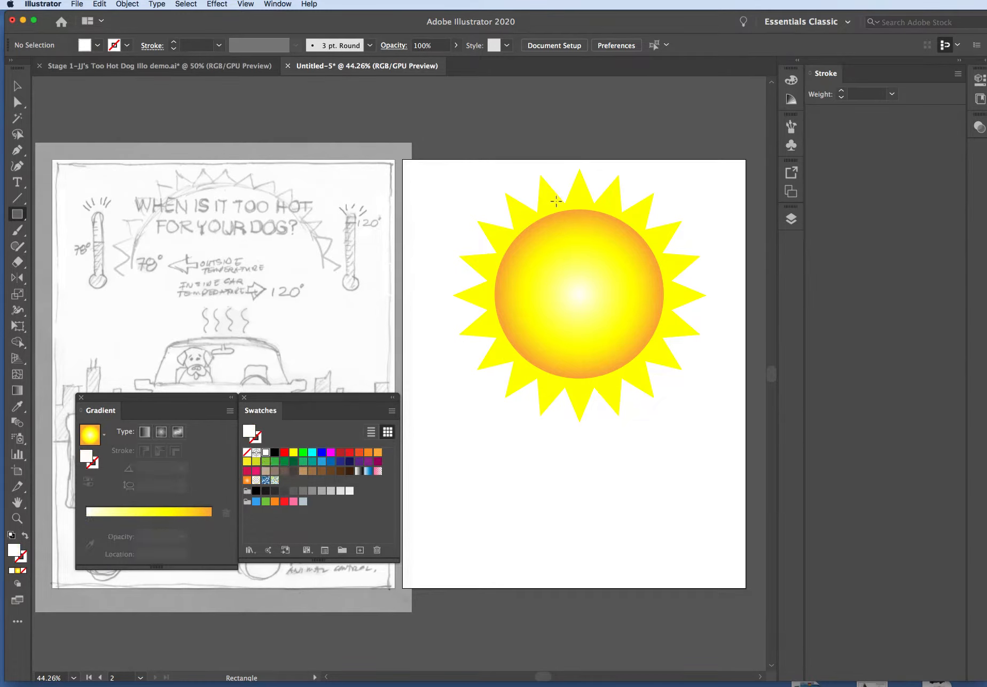
{"action": "left_click_drag", "start_coordinate": [434, 164], "coordinate": [728, 334]}
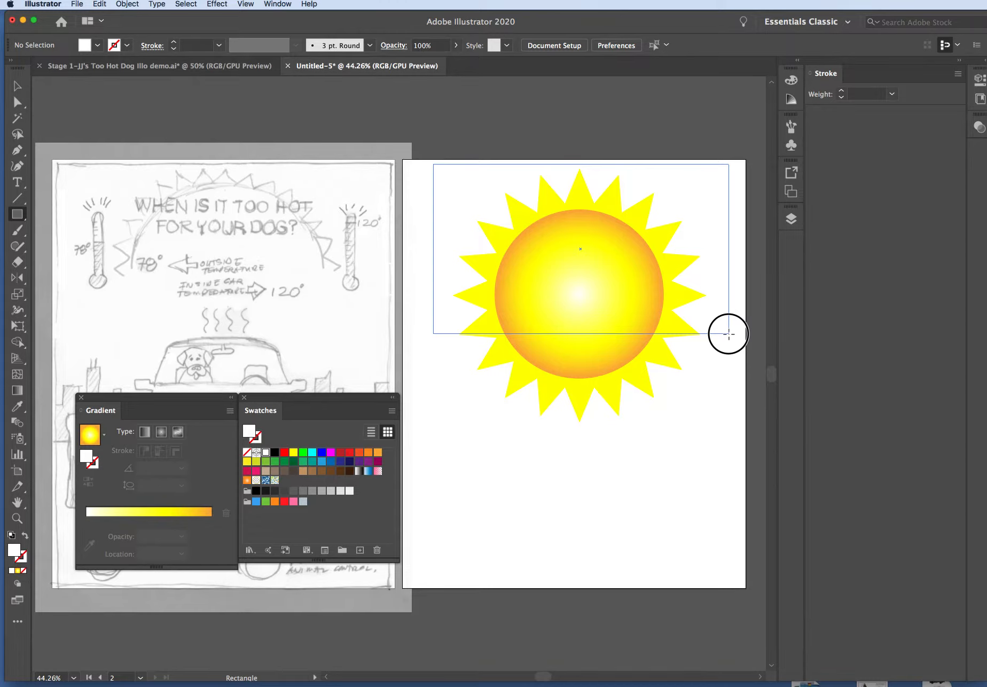
{"action": "left_click_drag", "start_coordinate": [729, 334], "coordinate": [729, 334]}
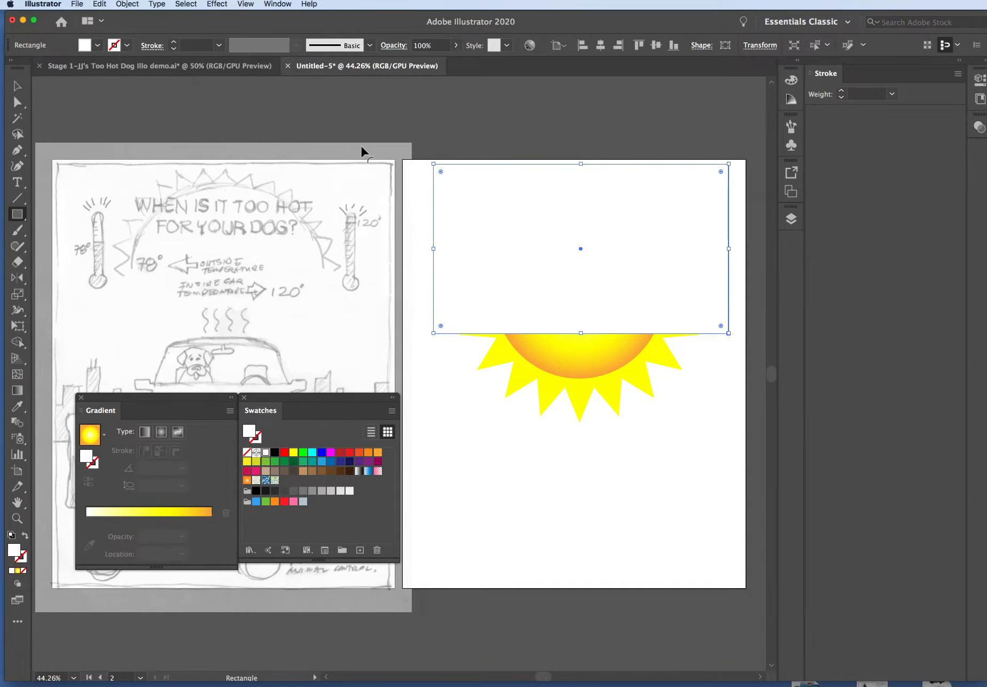
{"action": "left_click", "coordinate": [18, 87]}
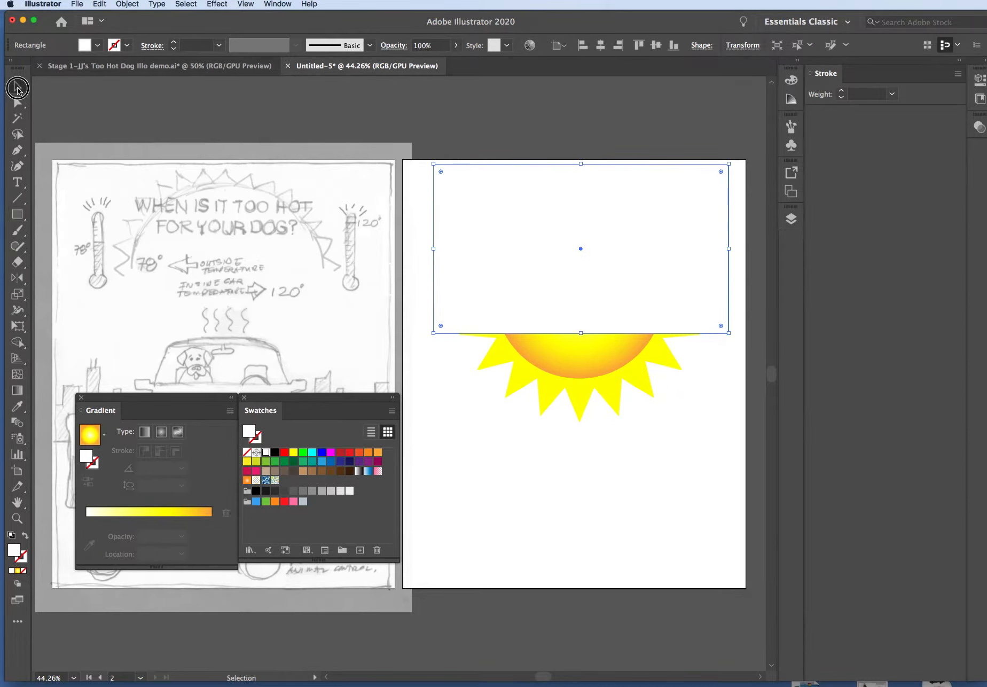
Make a clipping mask from the rectangle, circle and star so only the upper part of the sun shows
{"action": "left_click", "coordinate": [664, 480]}
{"action": "left_click_drag", "start_coordinate": [438, 146], "coordinate": [740, 473]}
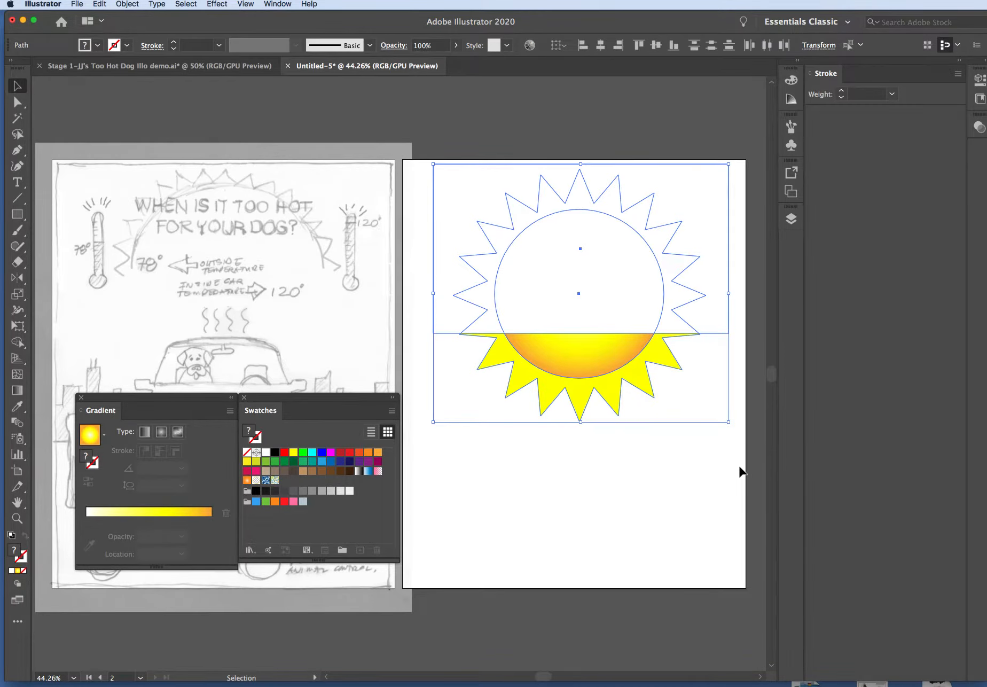
{"action": "left_click", "coordinate": [133, 5]}
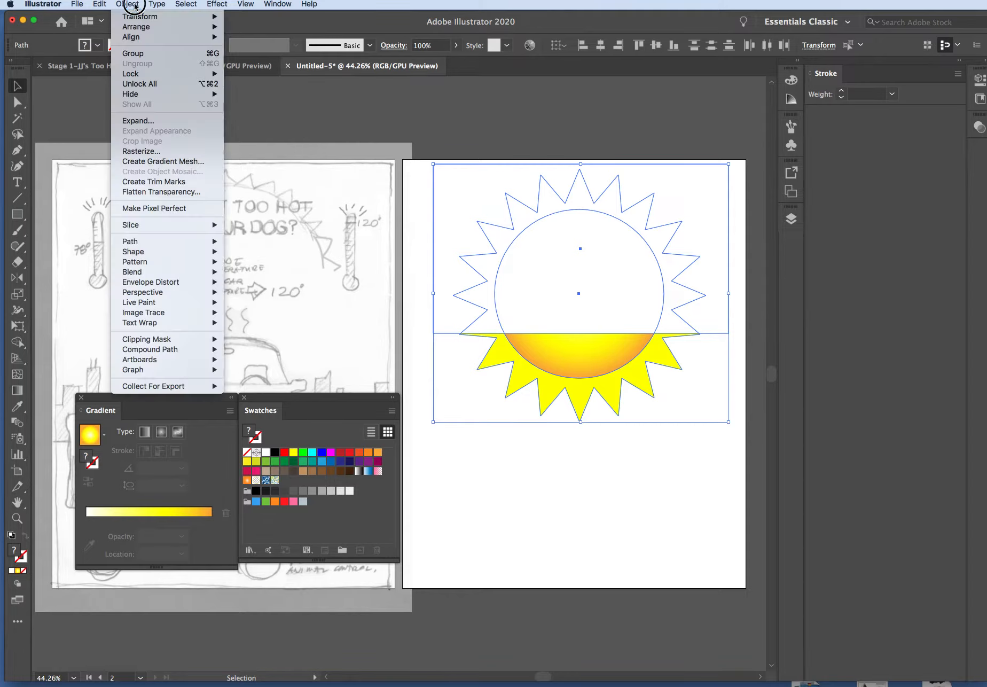
{"action": "mouse_move", "coordinate": [182, 342]}
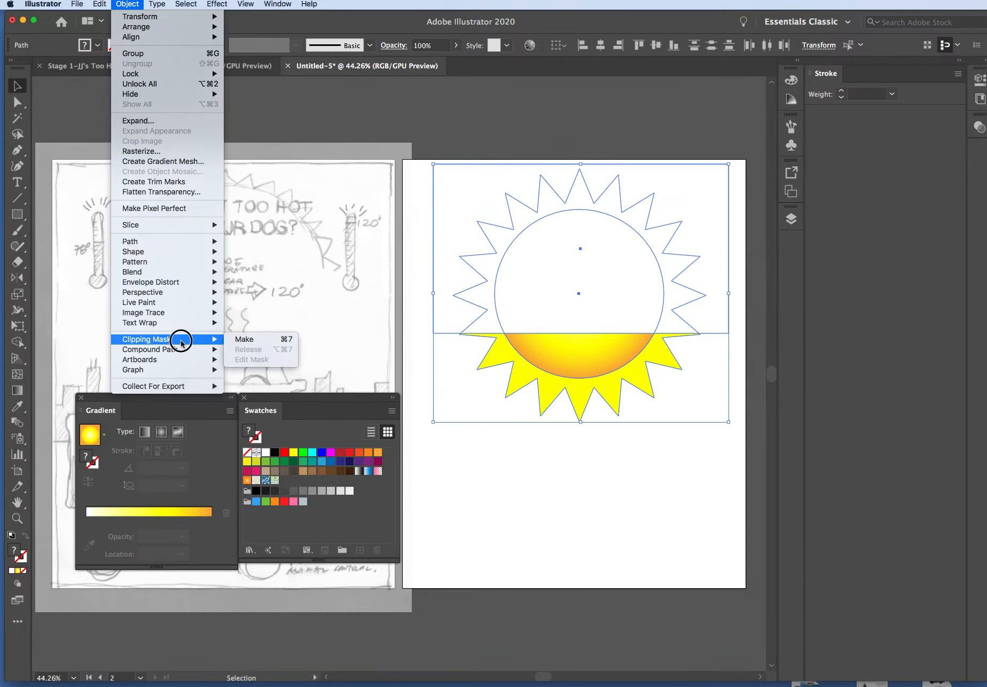
{"action": "left_click", "coordinate": [236, 340]}
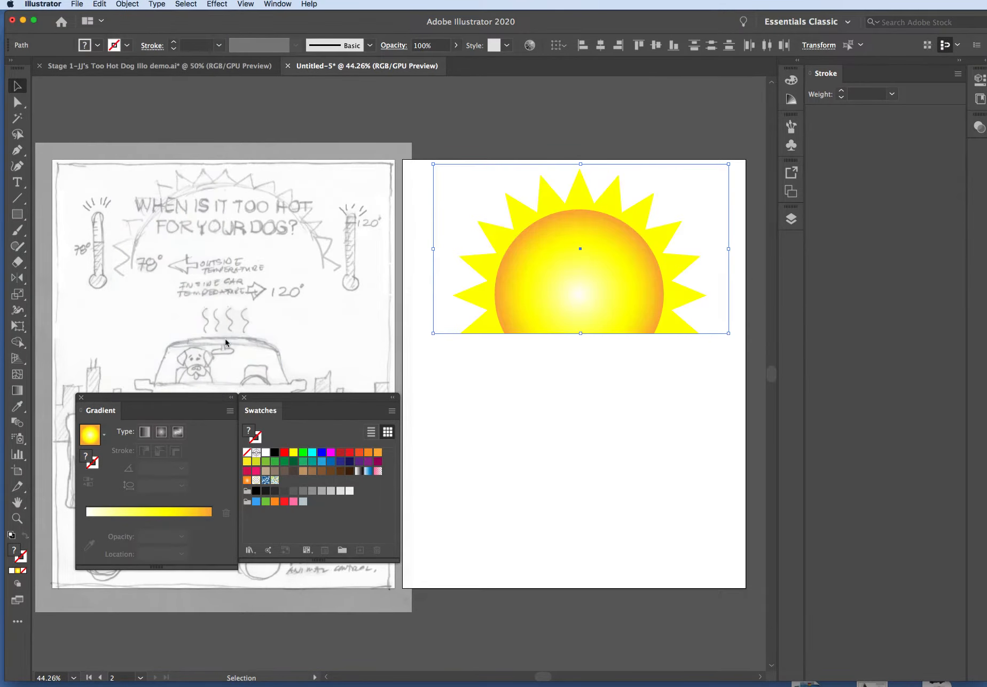
{"action": "left_click", "coordinate": [532, 423]}
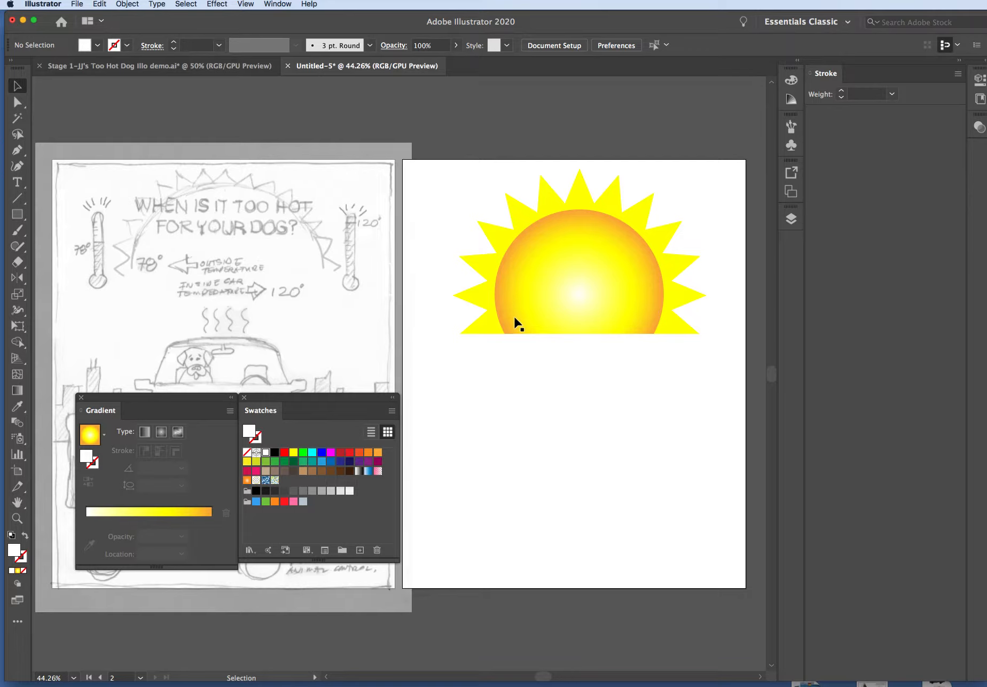
Draw another white rectangle over the clipped sun, ending slightly higher than the current cut and wider than the rays
{"action": "left_click", "coordinate": [17, 214]}
{"action": "left_click_drag", "start_coordinate": [430, 166], "coordinate": [732, 311]}
{"action": "key", "text": "v"}
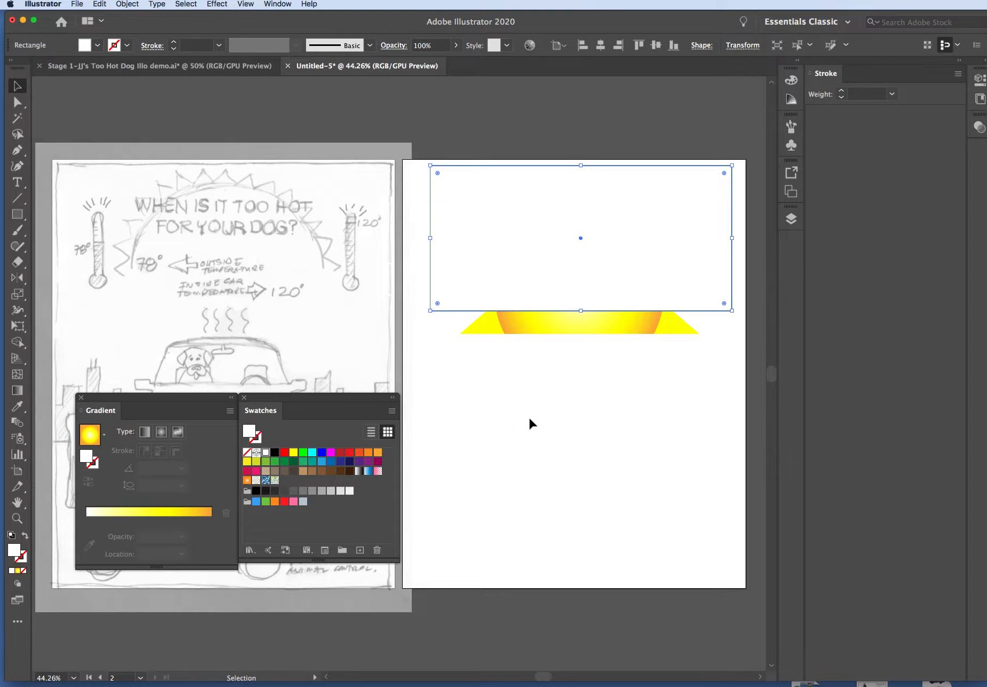
Make a second clipping mask from the new rectangle and the clipped sun to trim the bottom edge higher
{"action": "left_click", "coordinate": [529, 419]}
{"action": "left_click_drag", "start_coordinate": [437, 130], "coordinate": [700, 416]}
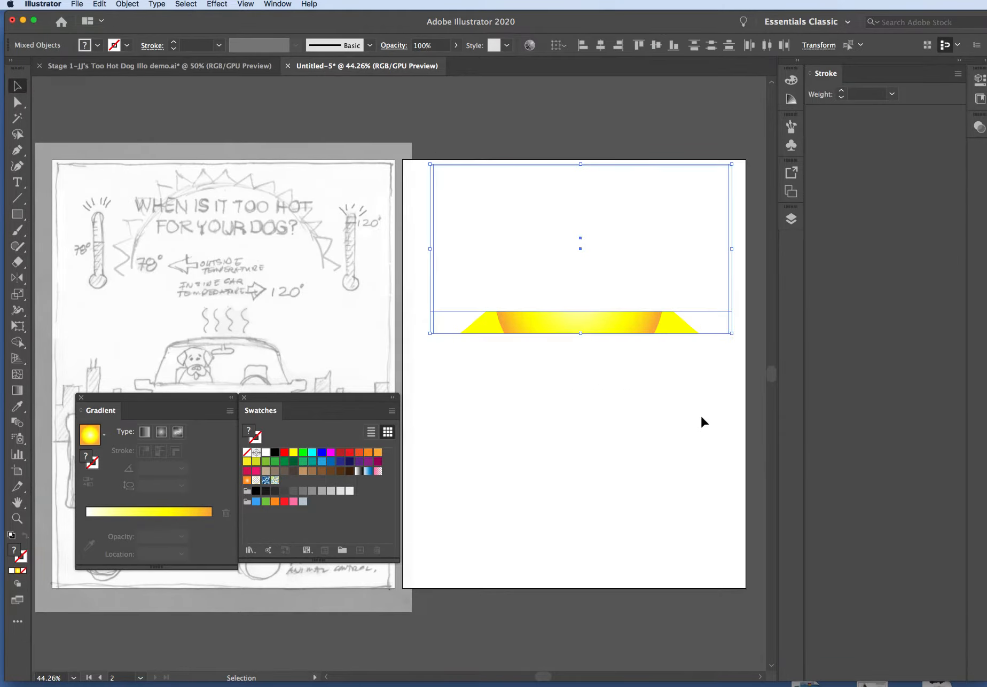
{"action": "left_click", "coordinate": [125, 4]}
{"action": "mouse_move", "coordinate": [186, 342]}
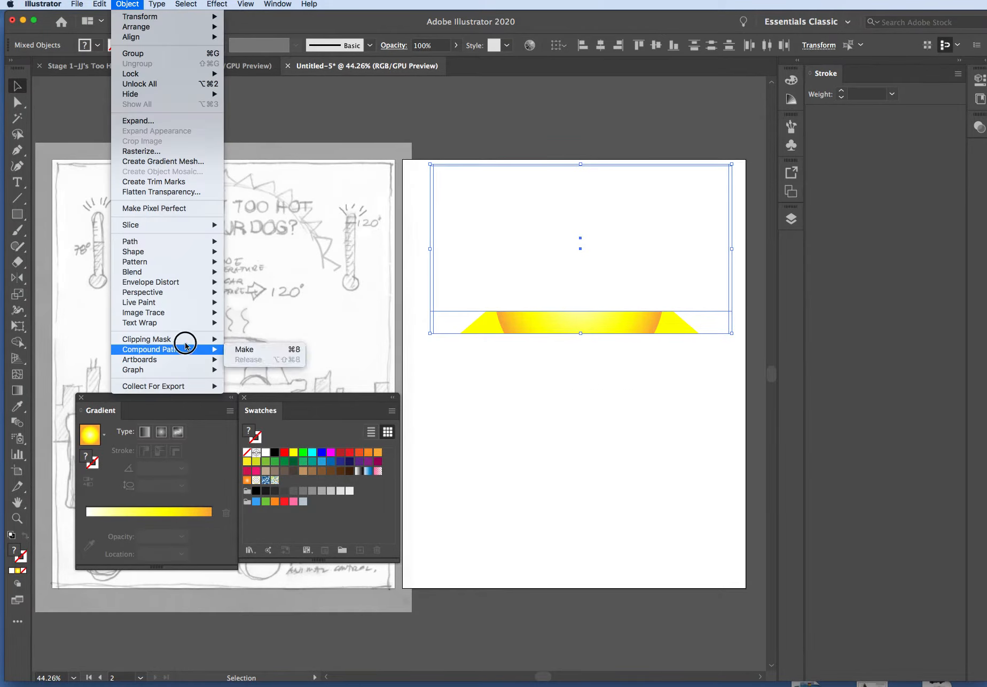
{"action": "left_click", "coordinate": [242, 338]}
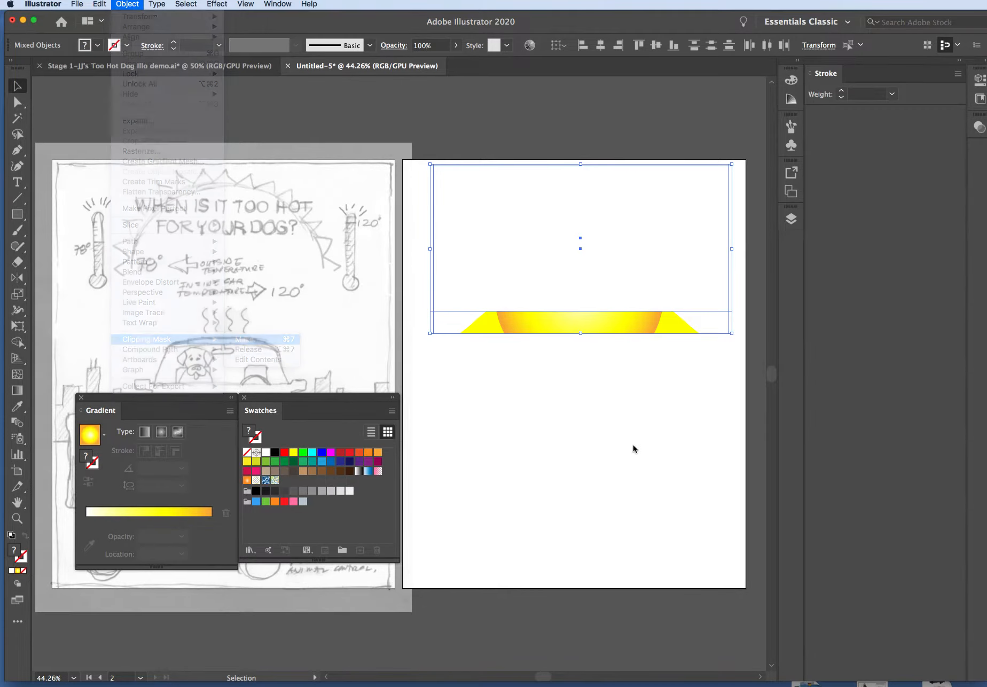
{"action": "left_click", "coordinate": [632, 446]}
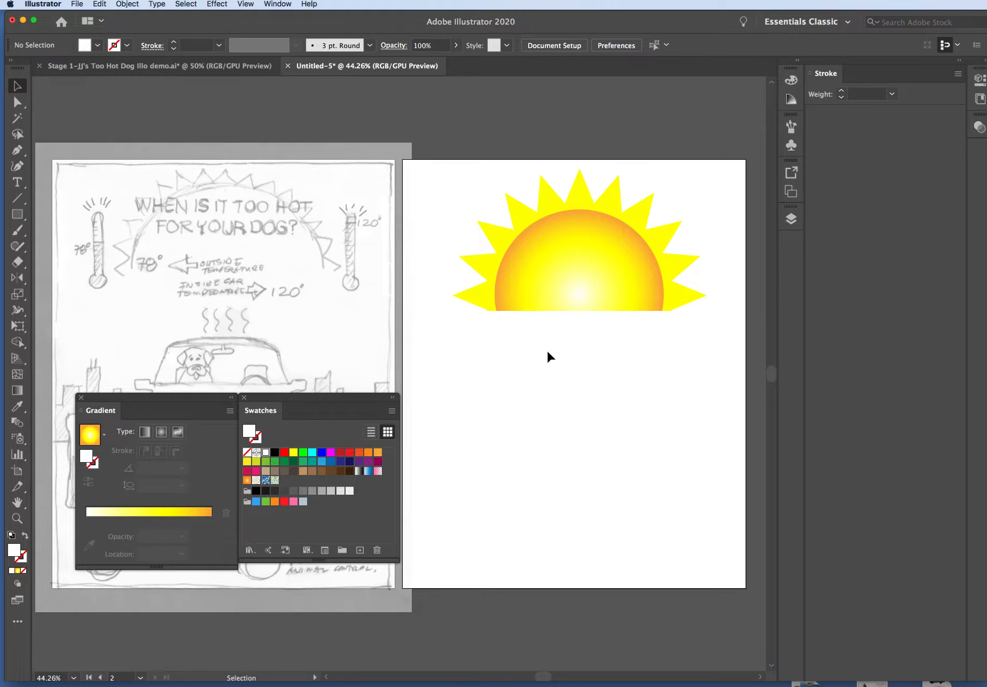
Group the clipped half-sun artwork
{"action": "left_click_drag", "start_coordinate": [455, 168], "coordinate": [670, 356]}
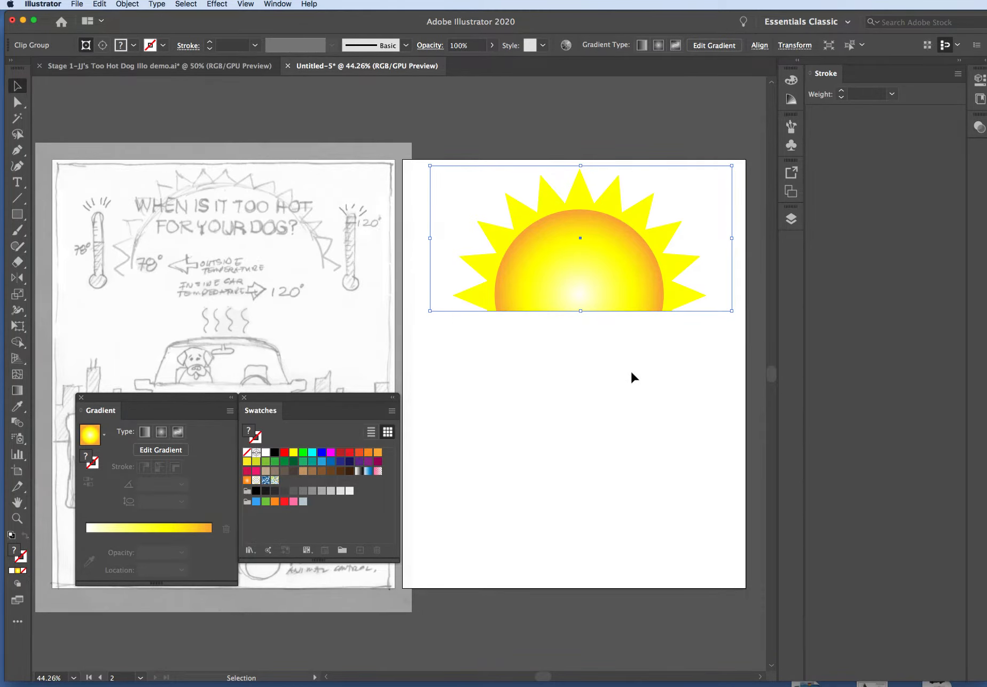
{"action": "key", "text": "super+g"}
{"action": "left_click", "coordinate": [631, 364]}
Move the half-sun over the sketched sun and scale it down so it fits between the two thermometers
{"action": "mouse_move", "coordinate": [628, 246]}
{"action": "left_mouse_down"}
{"action": "mouse_move", "coordinate": [638, 248]}
{"action": "mouse_move", "coordinate": [286, 231]}
{"action": "mouse_move", "coordinate": [300, 240]}
{"action": "mouse_move", "coordinate": [281, 246]}
{"action": "left_mouse_up"}
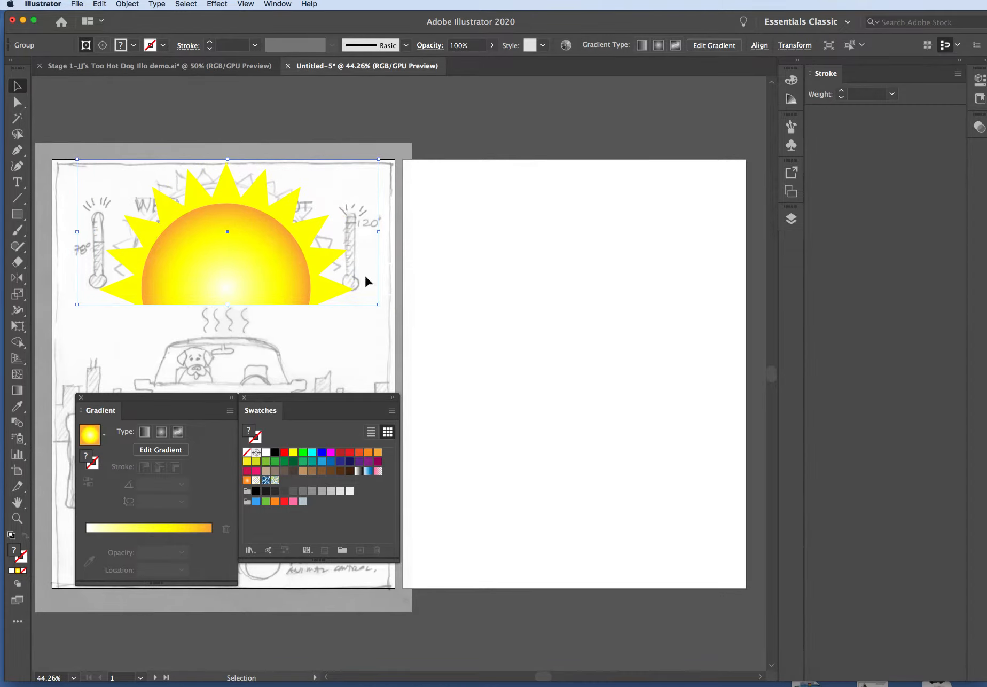
{"action": "left_click_drag", "start_coordinate": [379, 305], "coordinate": [358, 290]}
{"action": "left_click_drag", "start_coordinate": [227, 270], "coordinate": [238, 274]}
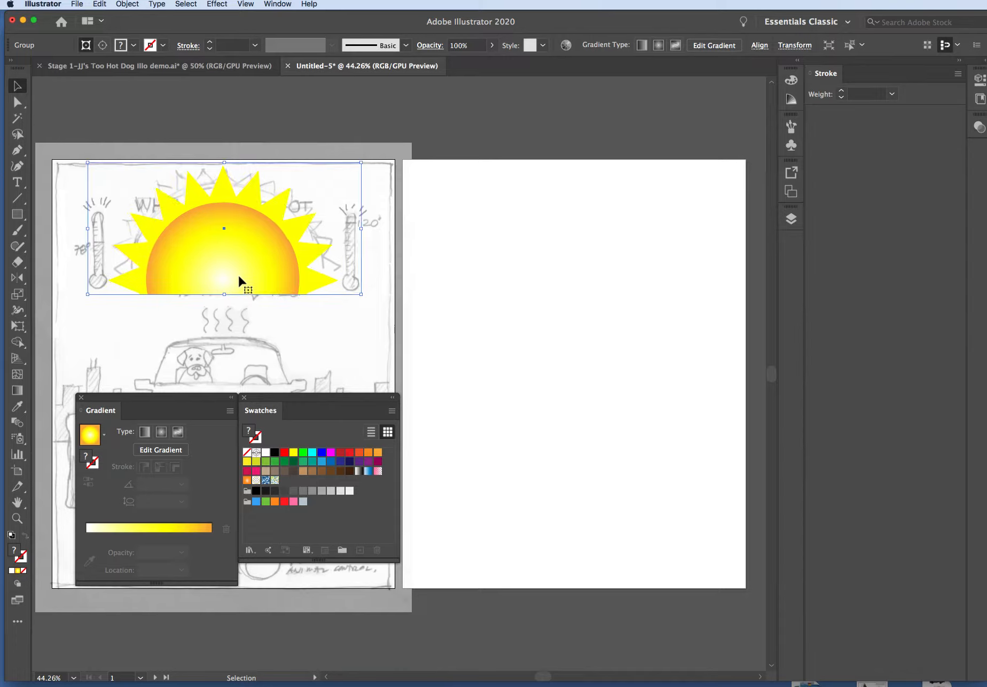
{"action": "left_click", "coordinate": [505, 293]}
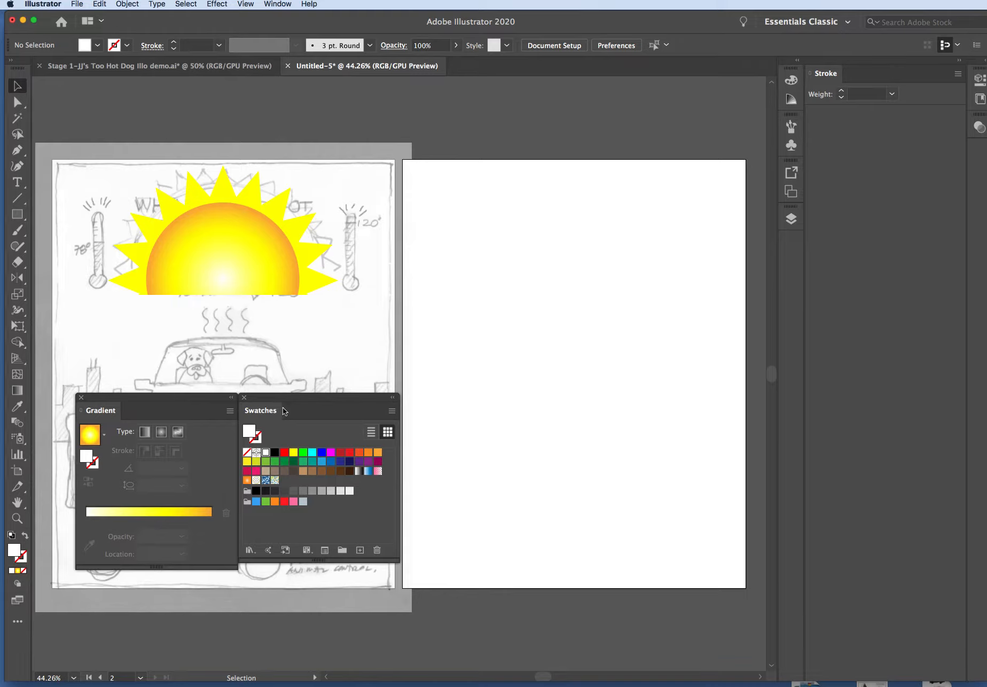
Move the Gradient and Swatches panels off the sketch and place the half-sun back near the top of the second artboard
{"action": "left_click_drag", "start_coordinate": [287, 406], "coordinate": [528, 478]}
{"action": "left_click_drag", "start_coordinate": [198, 401], "coordinate": [604, 295]}
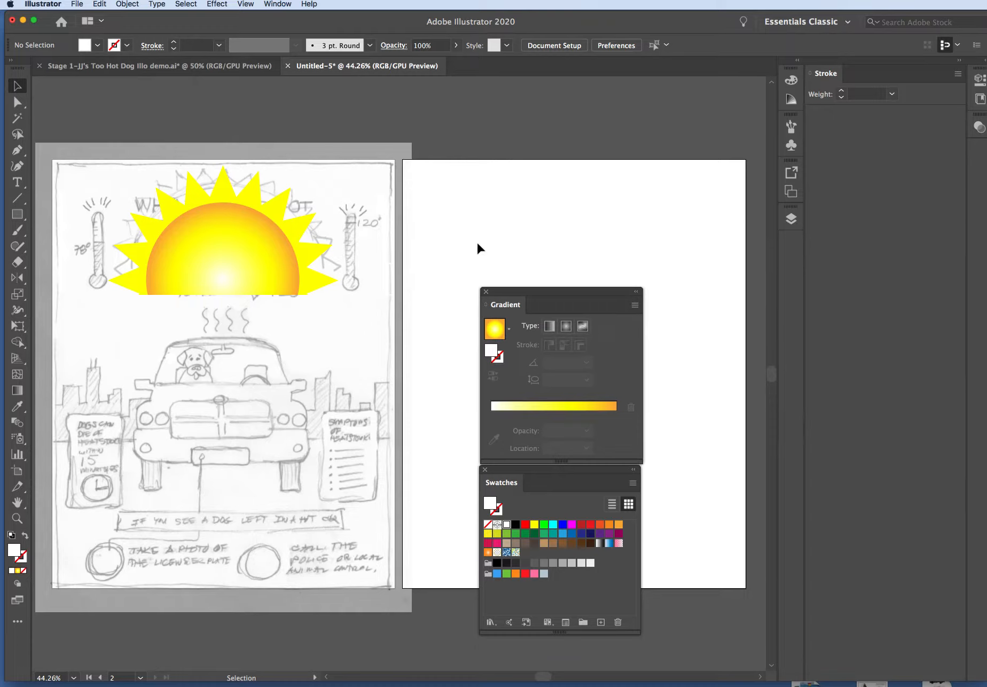
{"action": "left_click", "coordinate": [243, 244]}
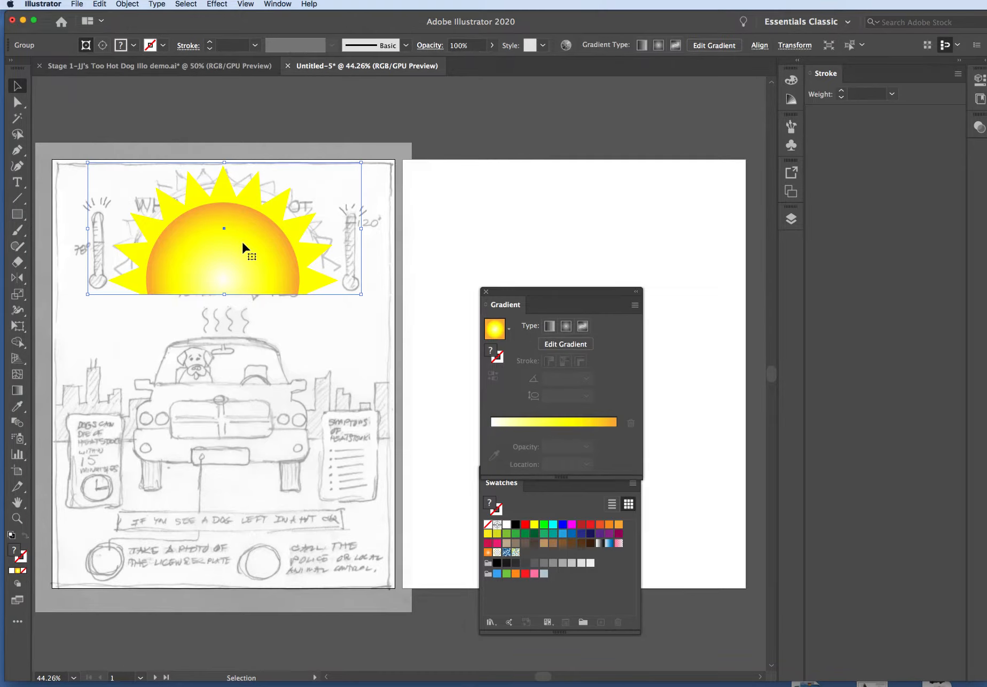
{"action": "left_click_drag", "start_coordinate": [208, 254], "coordinate": [572, 236]}
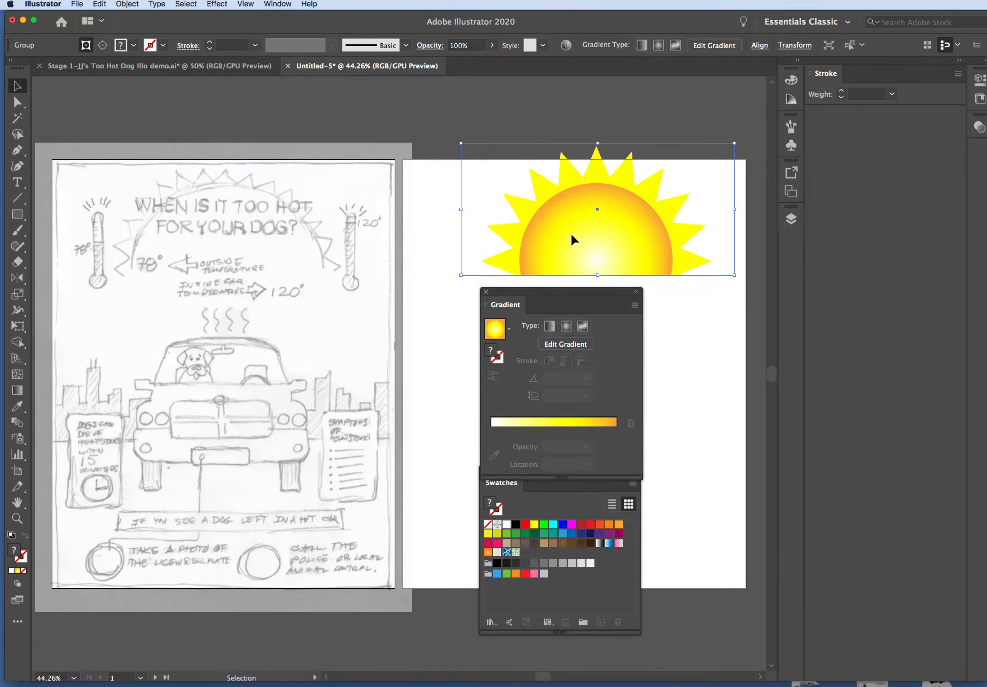
{"action": "left_click", "coordinate": [131, 222]}
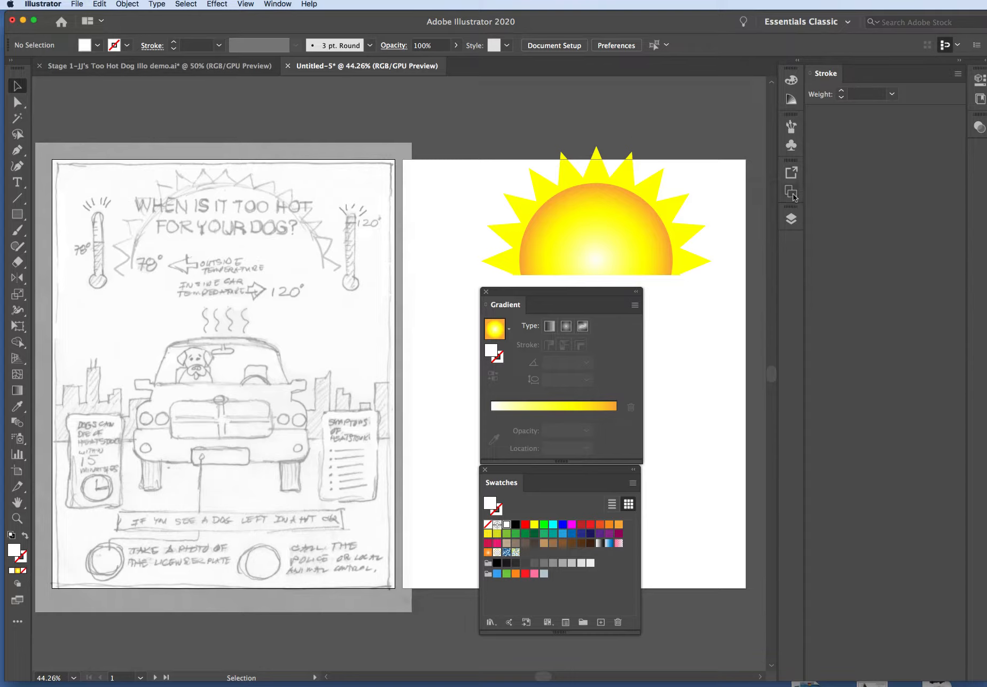
Display the Layers panel above the Gradient panel and rename Layer 1 as Sketch
{"action": "left_click", "coordinate": [792, 219]}
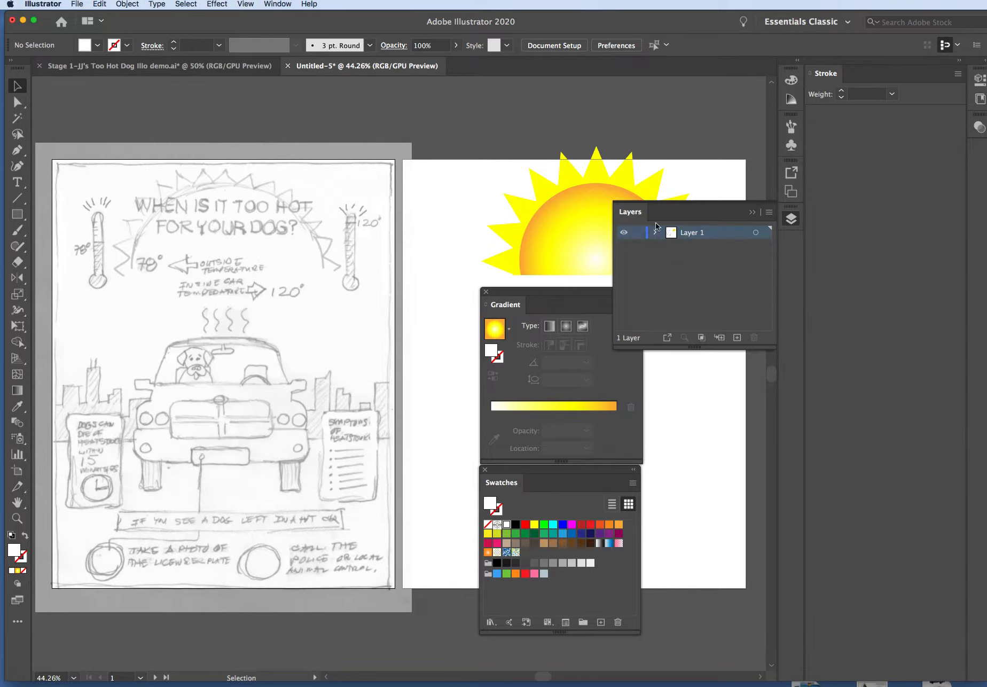
{"action": "left_click_drag", "start_coordinate": [682, 214], "coordinate": [537, 188]}
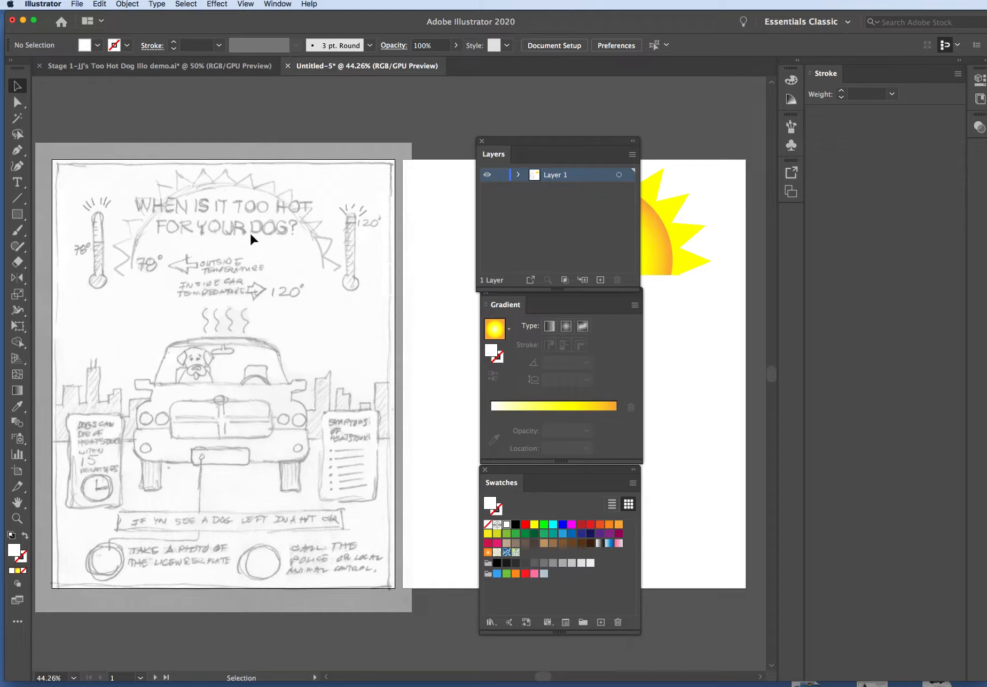
{"action": "left_click", "coordinate": [501, 177]}
{"action": "left_click", "coordinate": [131, 4]}
{"action": "left_click", "coordinate": [134, 4]}
{"action": "left_click", "coordinate": [501, 177]}
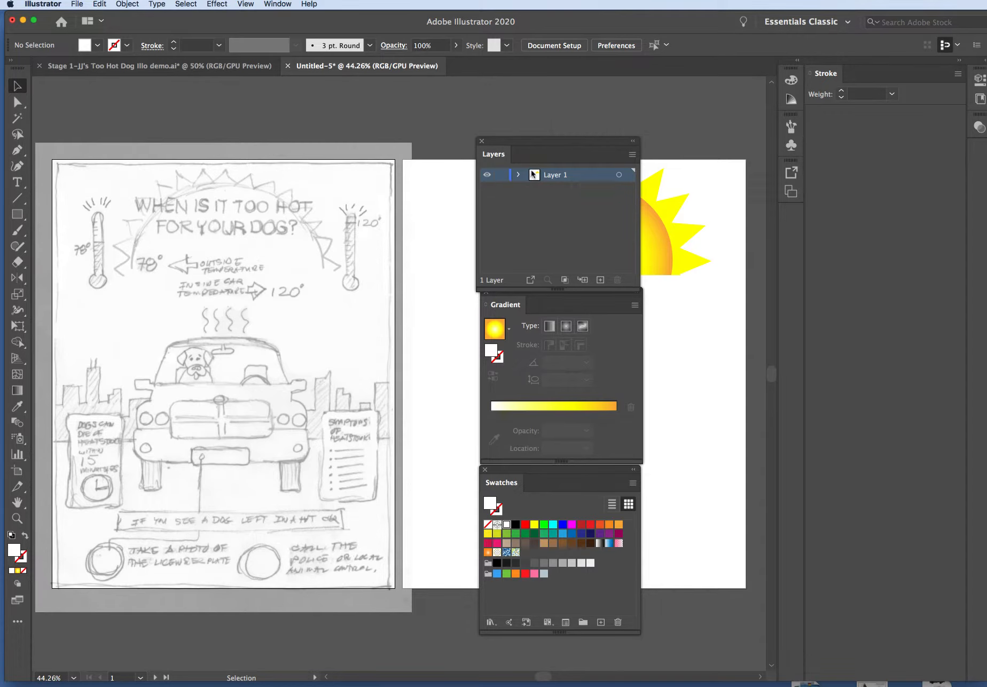
{"action": "left_click", "coordinate": [560, 178]}
{"action": "left_click", "coordinate": [561, 178]}
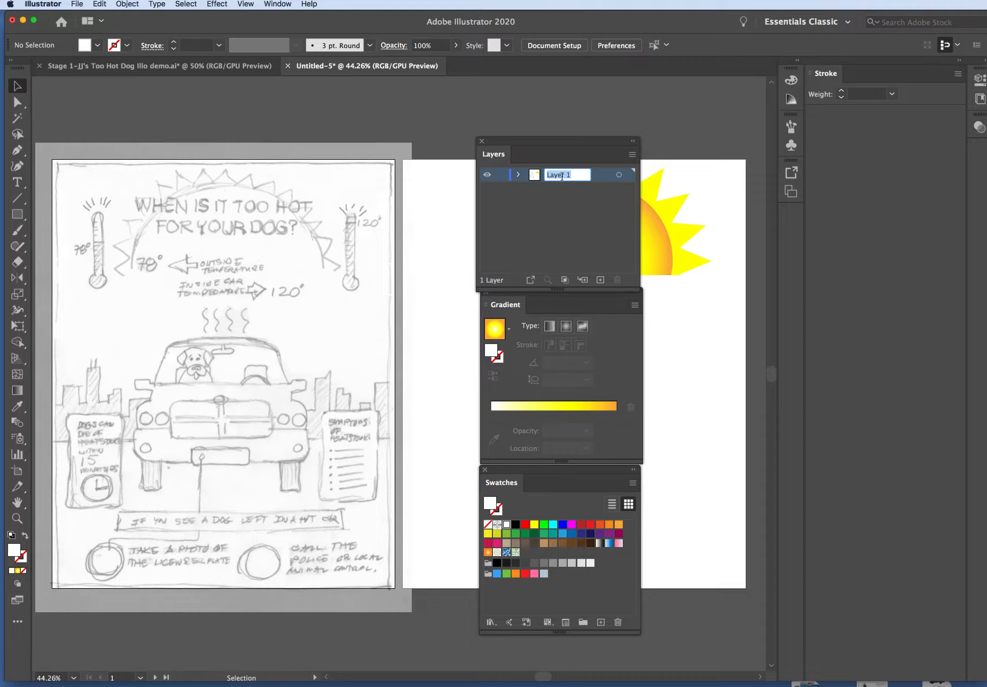
{"action": "type", "text": "Sketch"}
{"action": "left_click", "coordinate": [547, 211]}
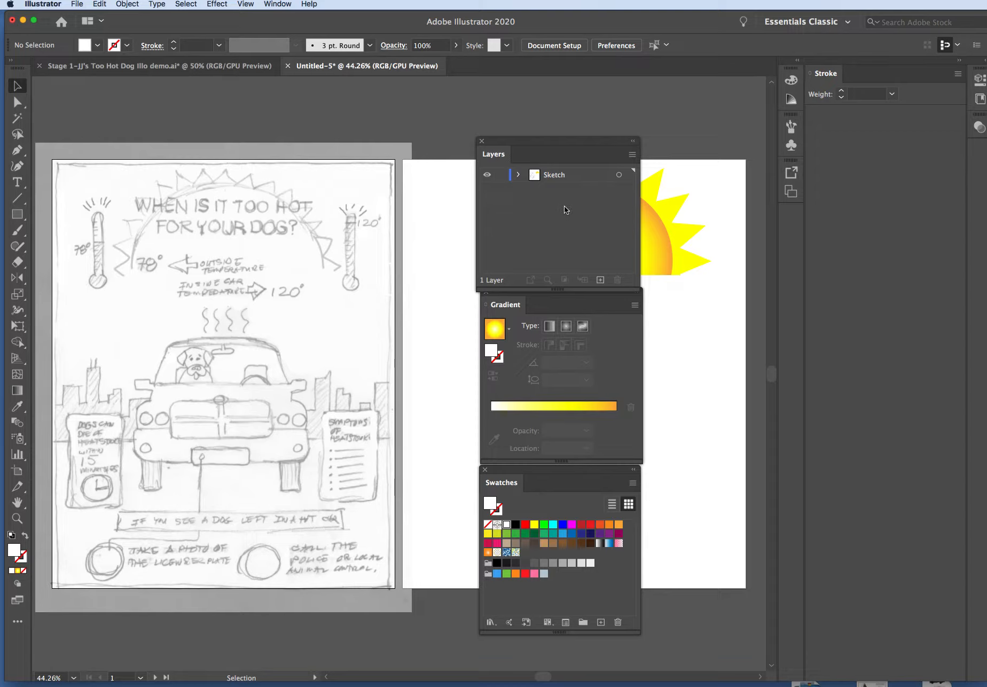
Add a new layer above Sketch and name it Backgrnd
{"action": "left_click", "coordinate": [600, 280]}
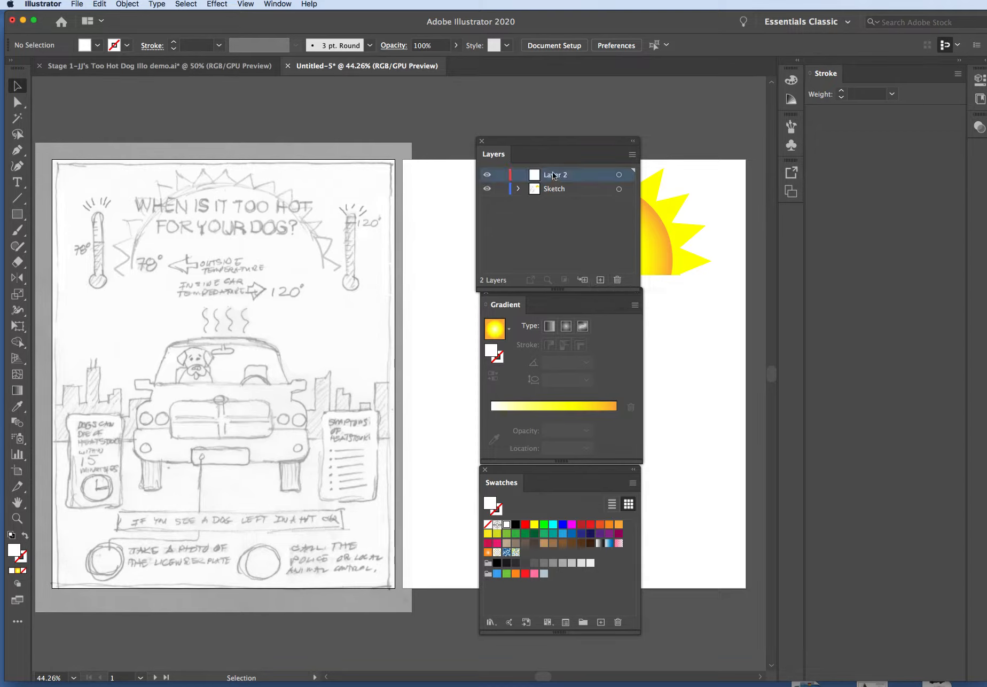
{"action": "double_click", "coordinate": [554, 174]}
{"action": "type", "text": "Backgrnd"}
{"action": "left_click", "coordinate": [577, 221]}
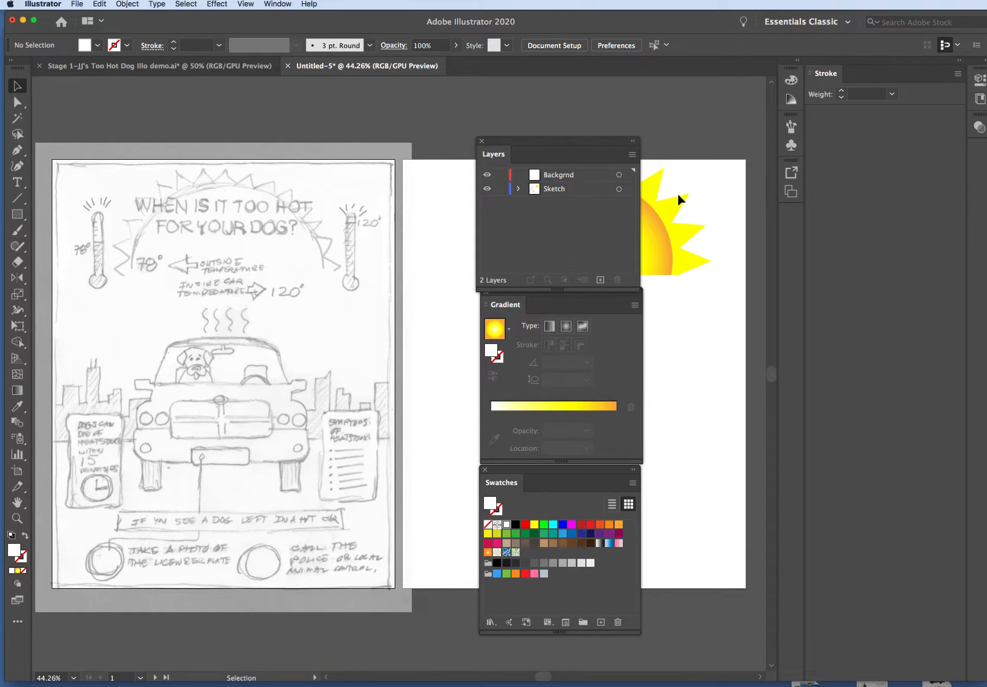
Add another layer above Backgrnd and name it Top Layer
{"action": "left_click", "coordinate": [600, 281]}
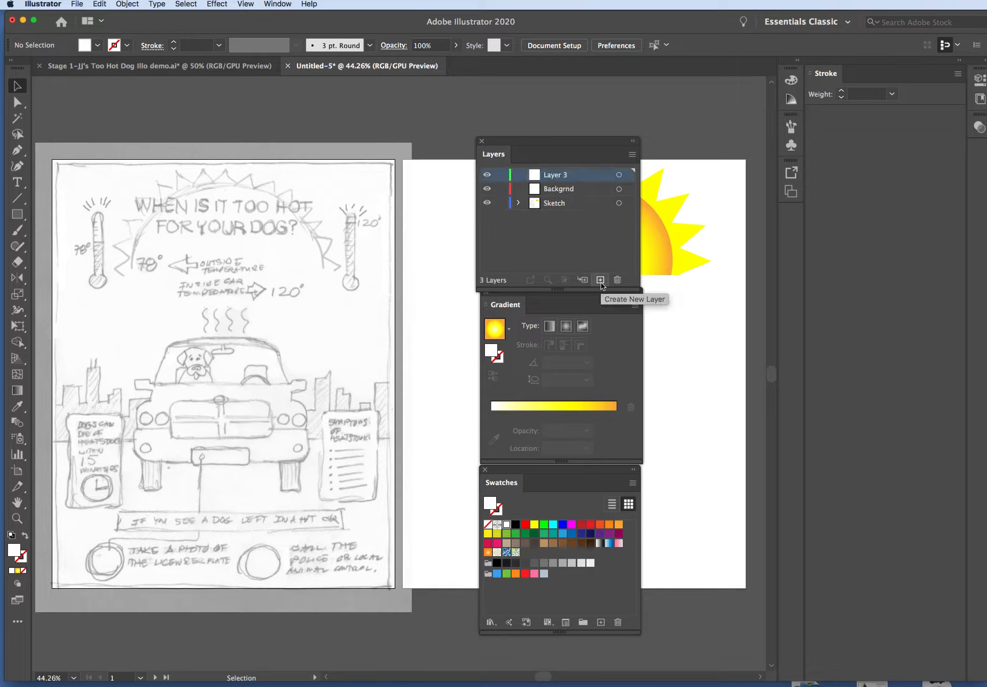
{"action": "double_click", "coordinate": [557, 176]}
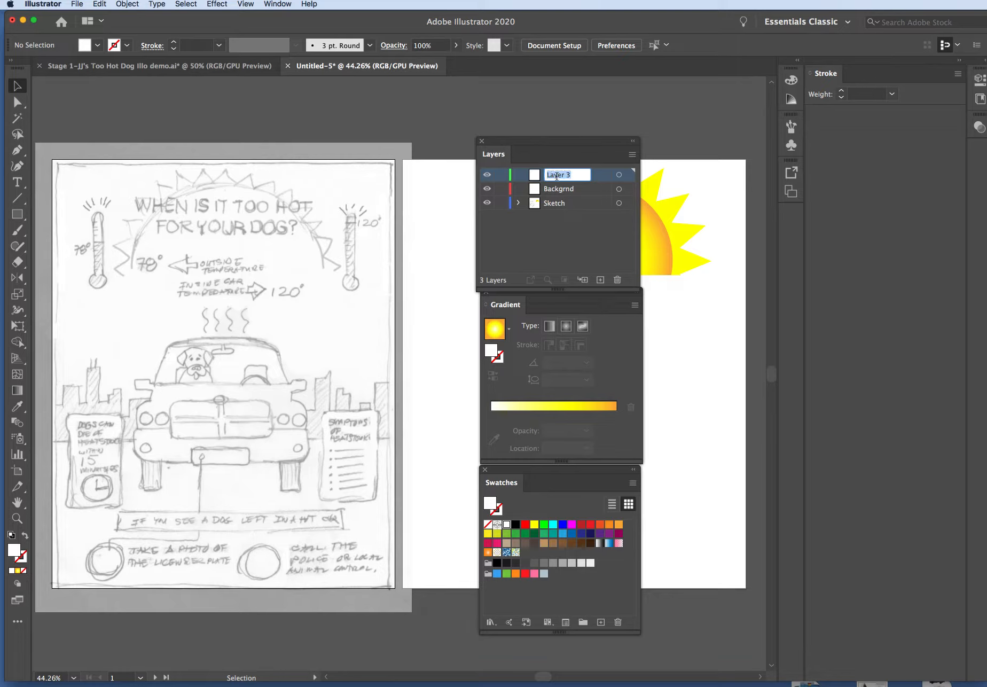
{"action": "type", "text": "Top Layer"}
{"action": "left_click", "coordinate": [575, 245]}
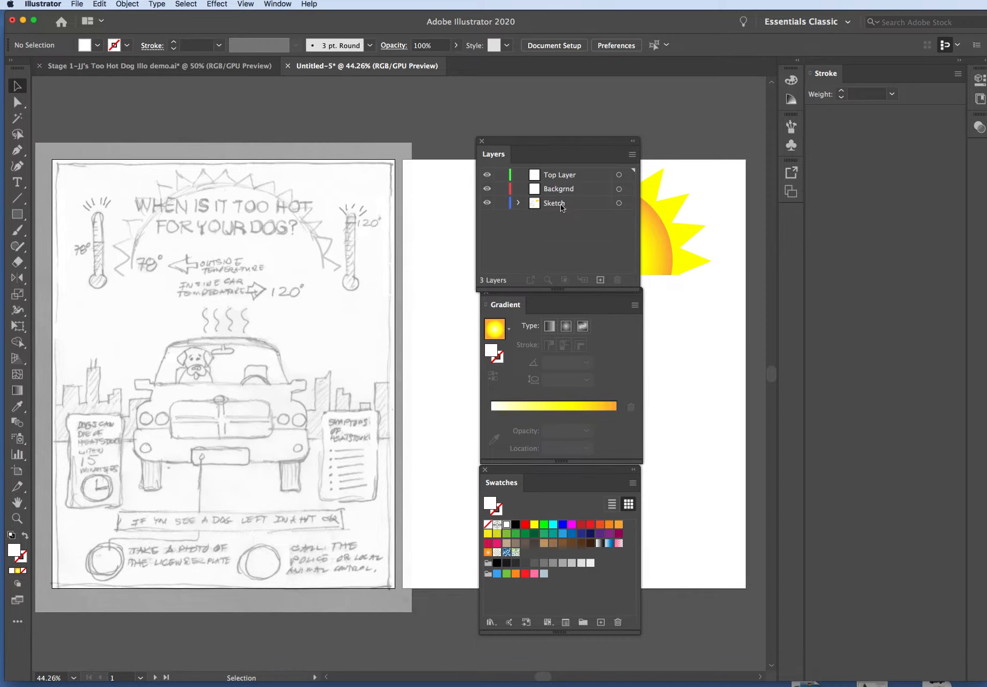
Toggle the Sketch layer's visibility to check which artwork it holds, with the Layers panel moved clear of the sun
{"action": "left_click", "coordinate": [487, 204]}
{"action": "left_click", "coordinate": [487, 203]}
{"action": "left_click", "coordinate": [487, 204]}
{"action": "left_click", "coordinate": [487, 204]}
{"action": "mouse_move", "coordinate": [575, 136]}
{"action": "left_mouse_down"}
{"action": "mouse_move", "coordinate": [688, 346]}
{"action": "mouse_move", "coordinate": [681, 289]}
{"action": "left_mouse_up"}
{"action": "left_click", "coordinate": [593, 354]}
{"action": "left_click", "coordinate": [593, 353]}
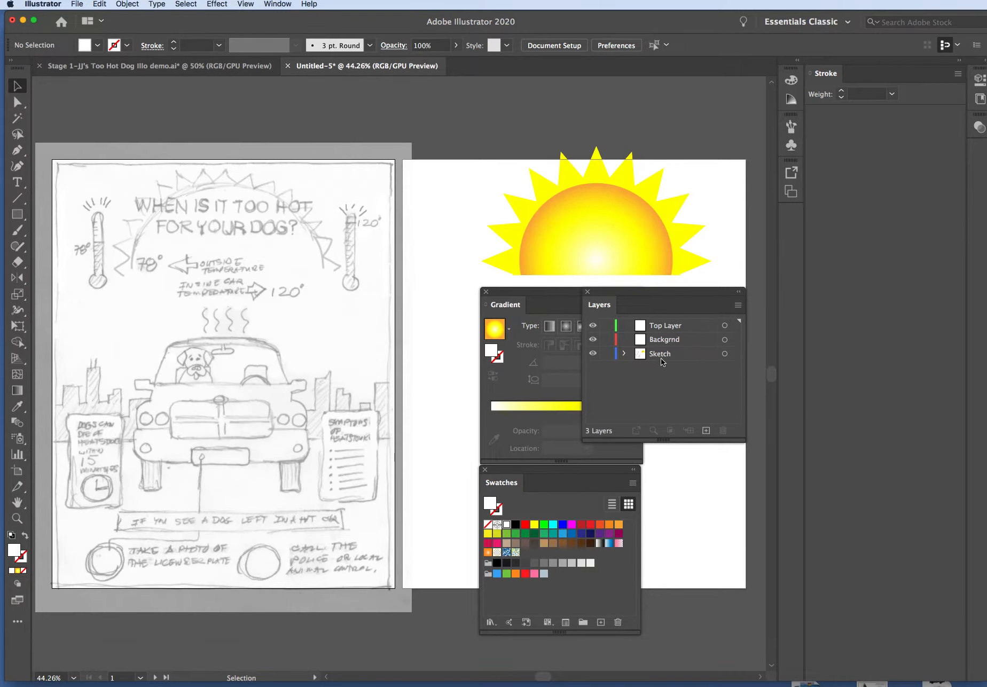
Cut the half-sun from the Sketch layer, paste it into Top Layer and position it over the sketched sun
{"action": "left_click", "coordinate": [597, 203]}
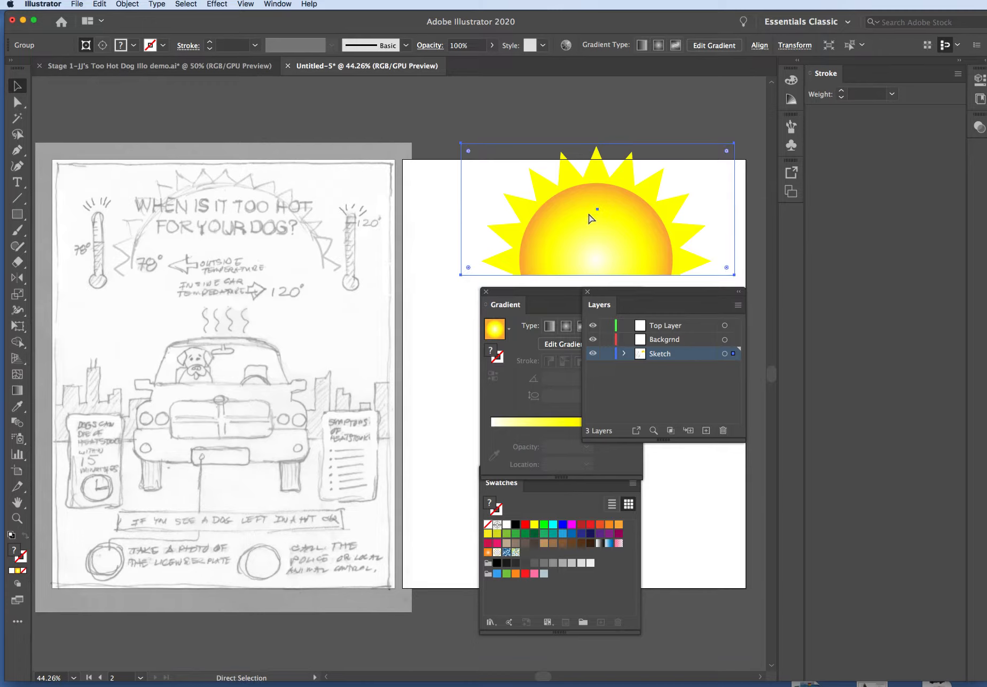
{"action": "key", "text": "Delete"}
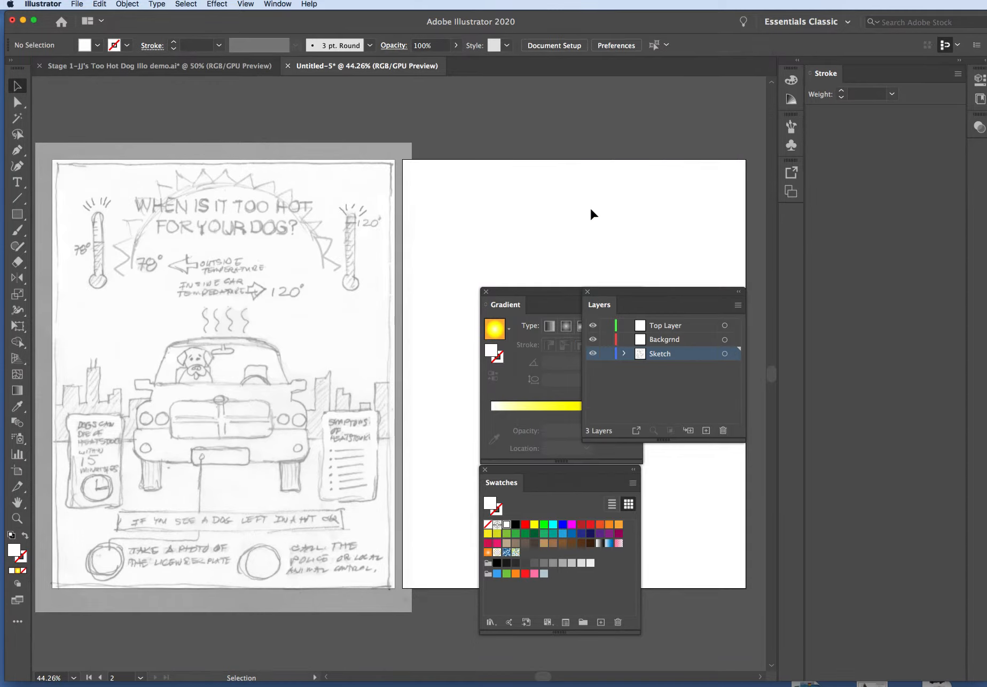
{"action": "left_click", "coordinate": [683, 325]}
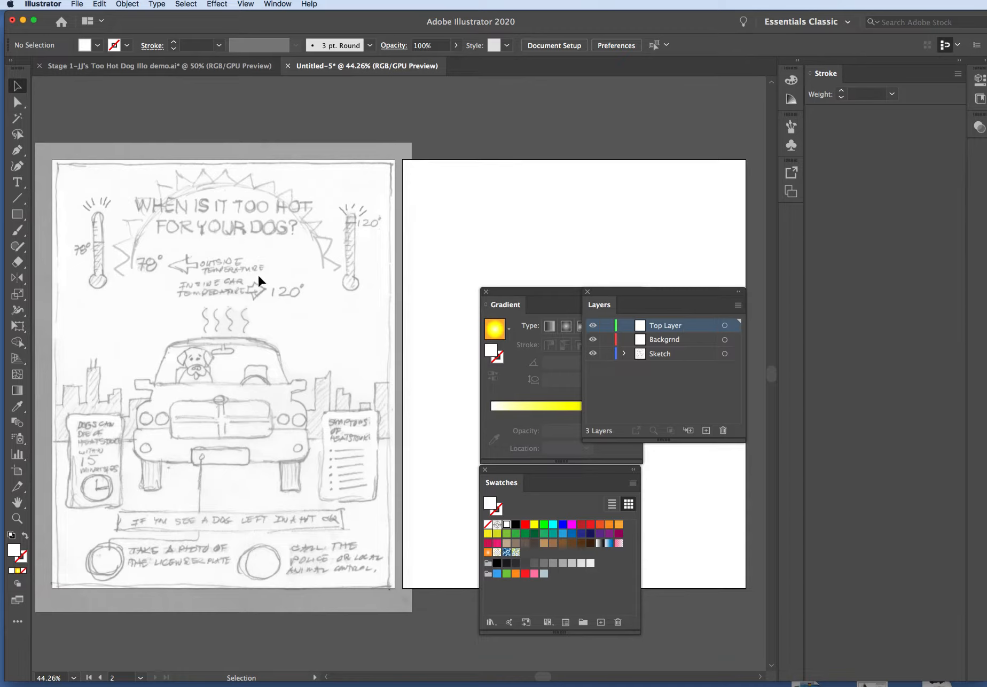
{"action": "key", "text": "a"}
{"action": "key", "text": "super+v"}
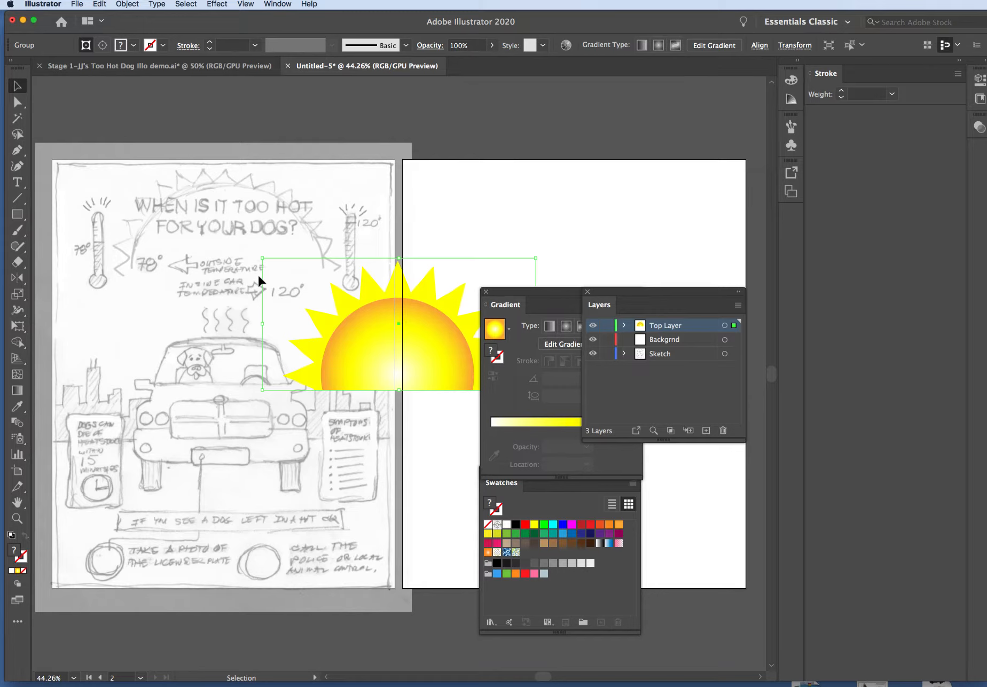
{"action": "mouse_move", "coordinate": [445, 355]}
{"action": "left_mouse_down"}
{"action": "mouse_move", "coordinate": [363, 289]}
{"action": "mouse_move", "coordinate": [282, 255]}
{"action": "mouse_move", "coordinate": [280, 267]}
{"action": "left_mouse_up"}
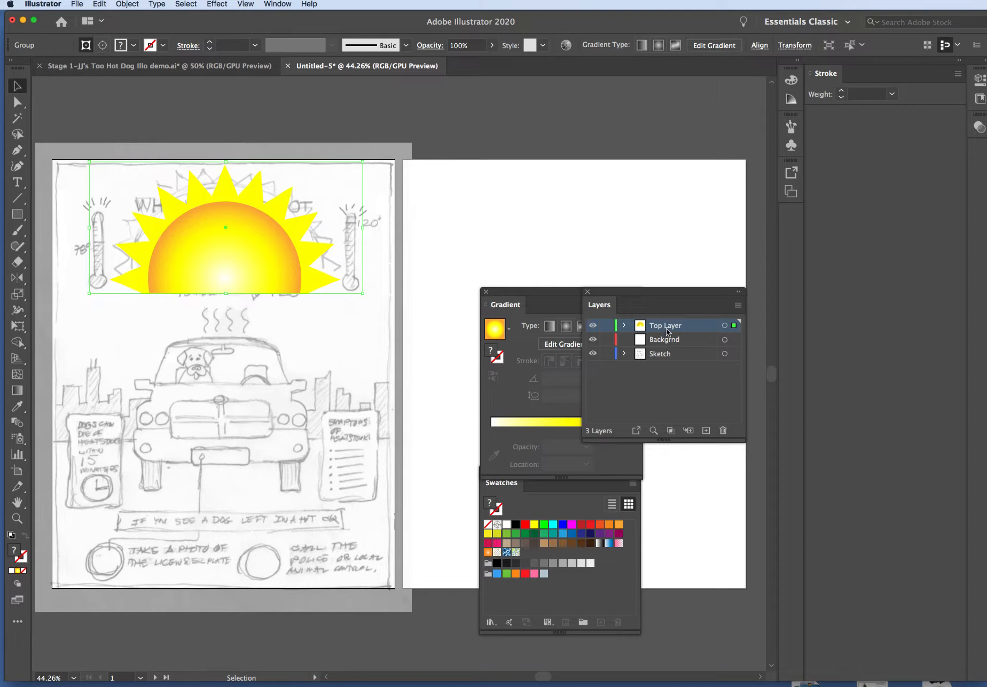
{"action": "left_click", "coordinate": [681, 402]}
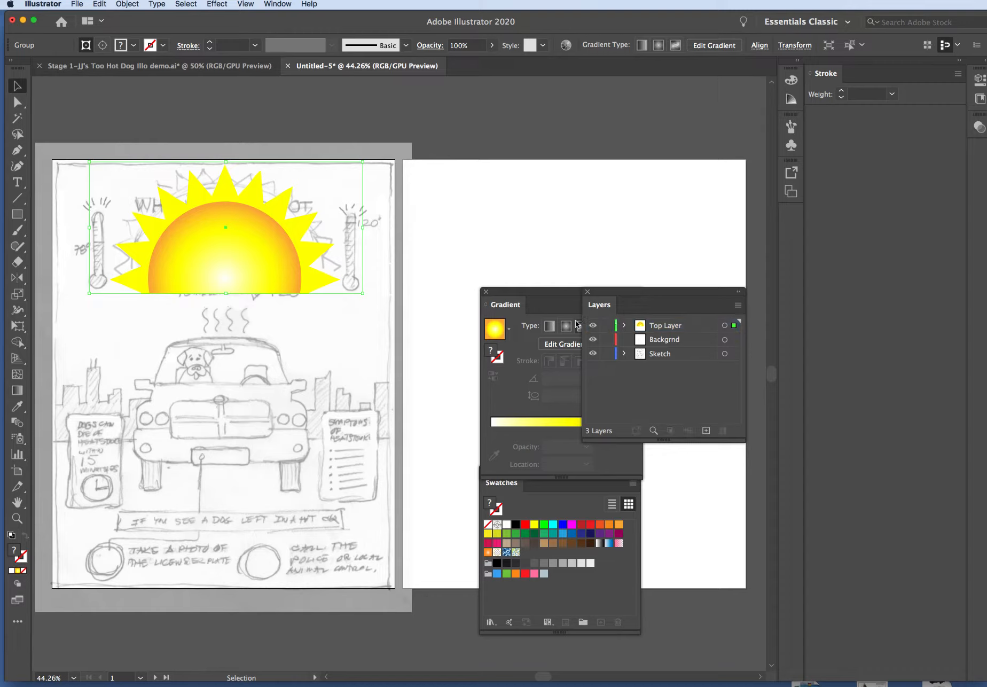
Toggle Top Layer's visibility to check that the half-sun belongs to it
{"action": "left_click", "coordinate": [593, 326]}
{"action": "left_click", "coordinate": [593, 325]}
{"action": "left_click", "coordinate": [593, 326]}
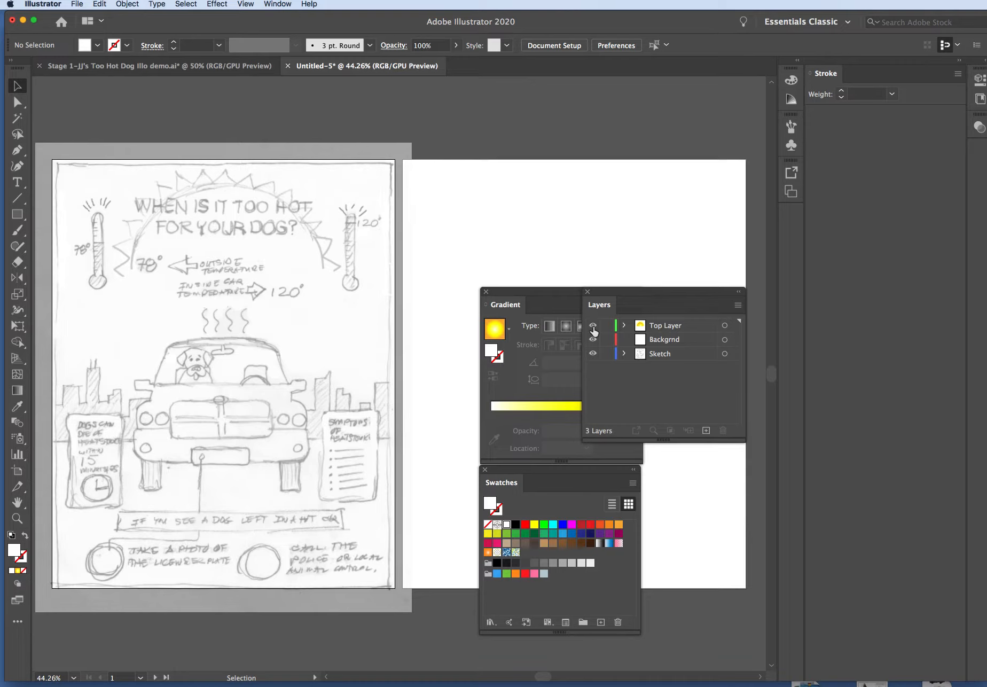
{"action": "left_click", "coordinate": [593, 326]}
Move the Layers panel back above the Gradient panel and inspect the contents of Top Layer and Sketch
{"action": "left_click_drag", "start_coordinate": [640, 289], "coordinate": [538, 134]}
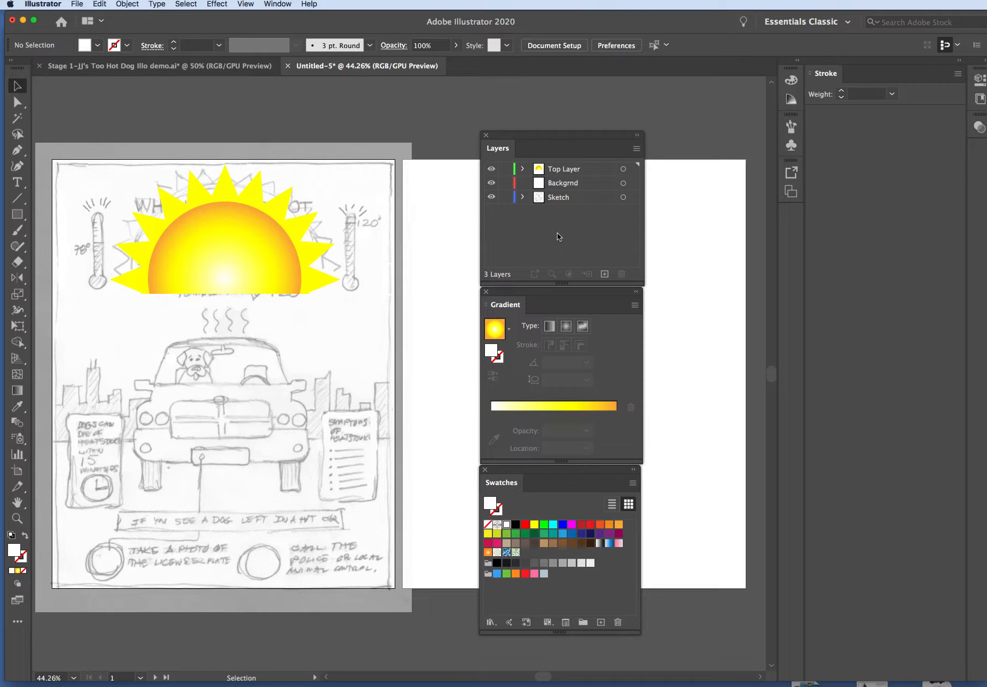
{"action": "left_click", "coordinate": [523, 169]}
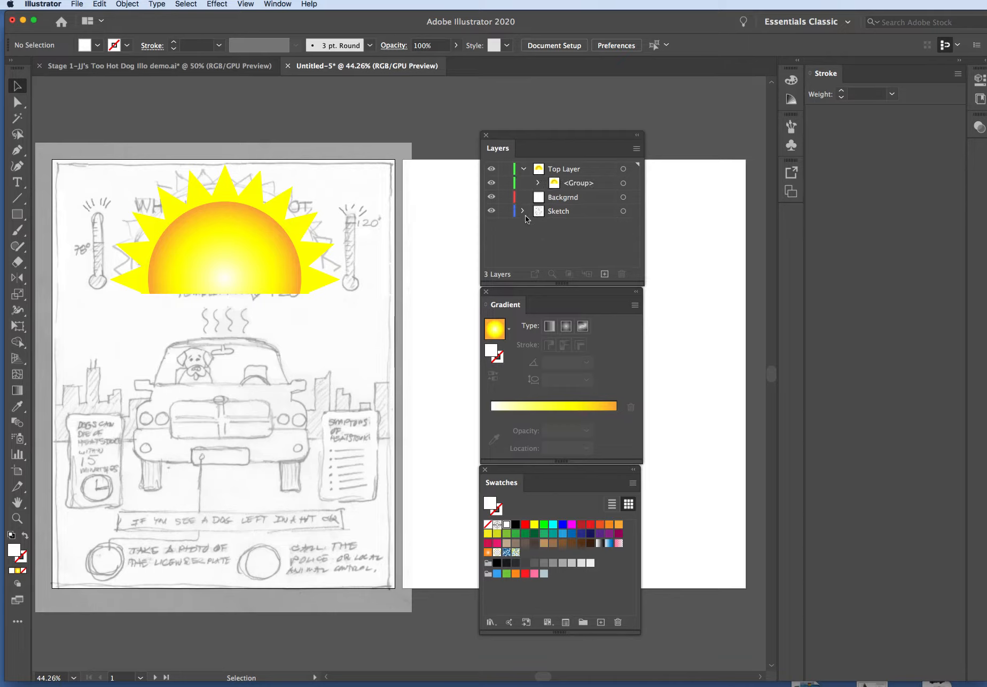
{"action": "left_click", "coordinate": [524, 211]}
{"action": "left_click", "coordinate": [523, 212]}
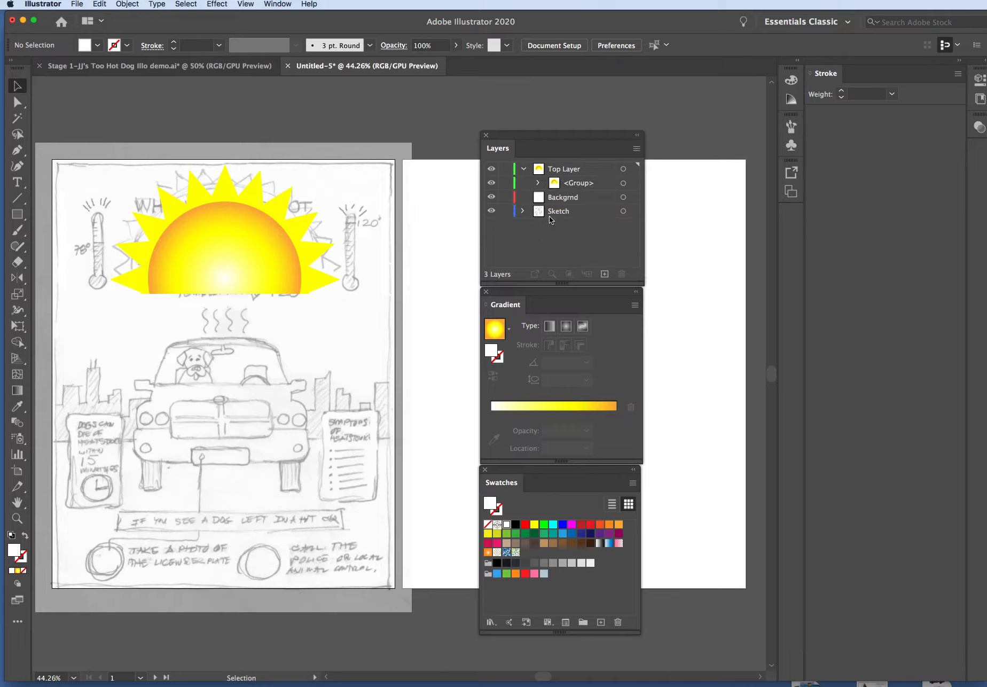
{"action": "left_click", "coordinate": [523, 169]}
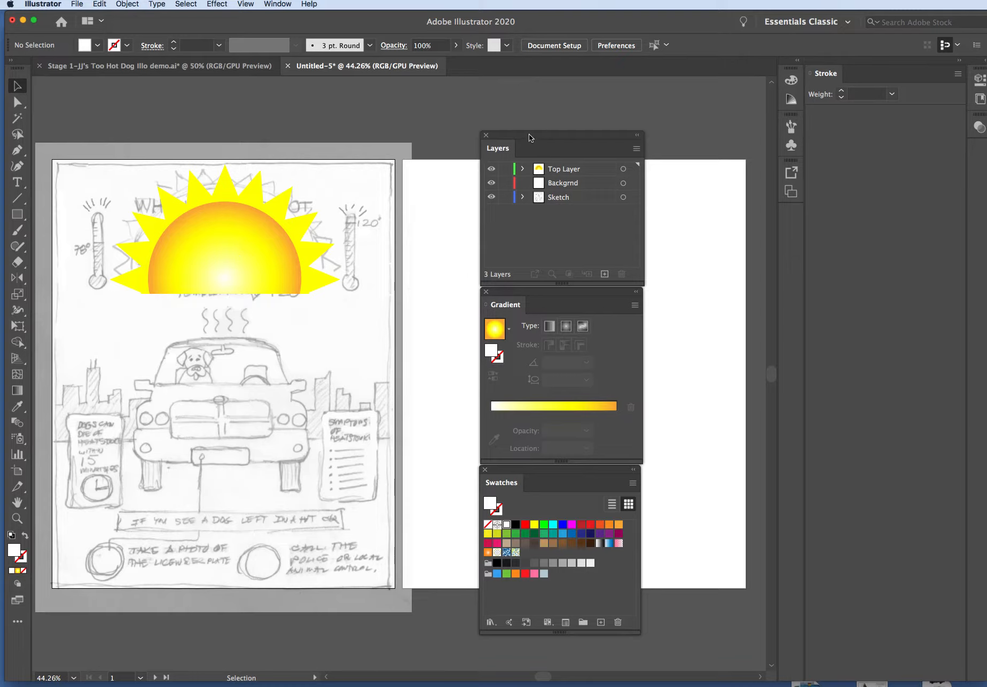
Shift the Layers, Gradient and Swatches panels aside in one column to free space on the second artboard
{"action": "left_click_drag", "start_coordinate": [529, 138], "coordinate": [589, 117]}
{"action": "left_click_drag", "start_coordinate": [575, 294], "coordinate": [617, 279]}
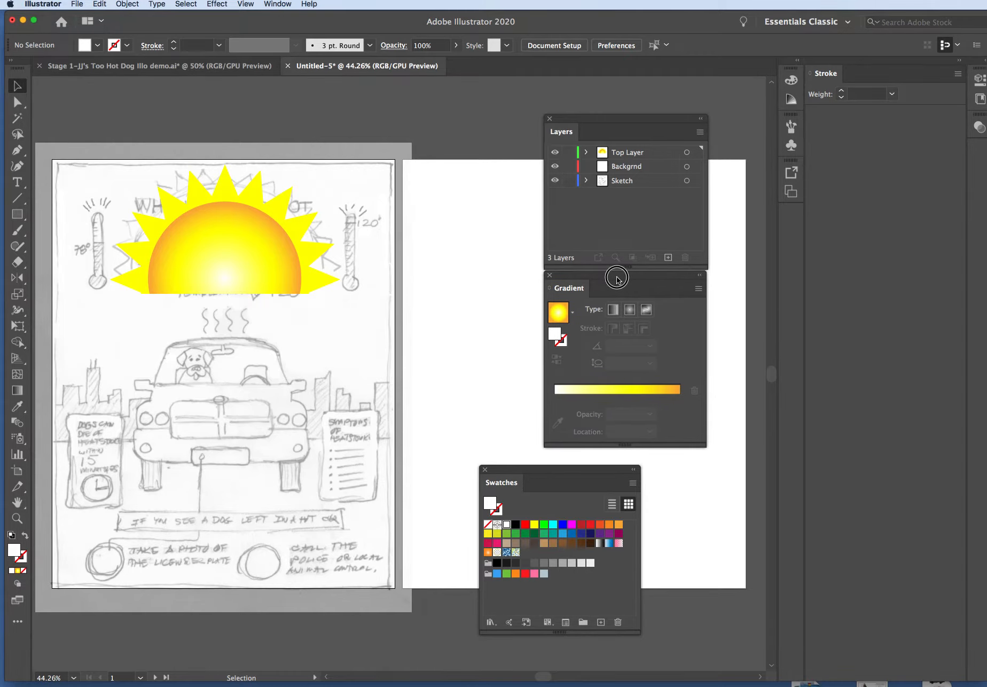
{"action": "left_click_drag", "start_coordinate": [535, 474], "coordinate": [599, 457]}
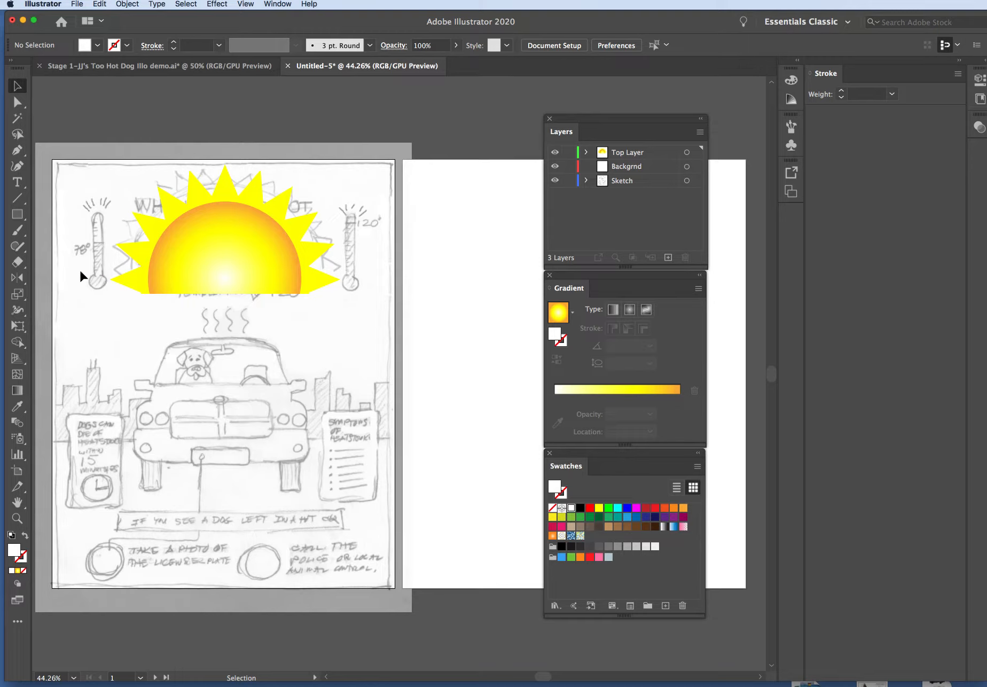
Activate the Rounded Rectangle tool, dock the Gradient panel as an icon and place the Swatches panel directly below Layers
{"action": "left_click", "coordinate": [17, 221]}
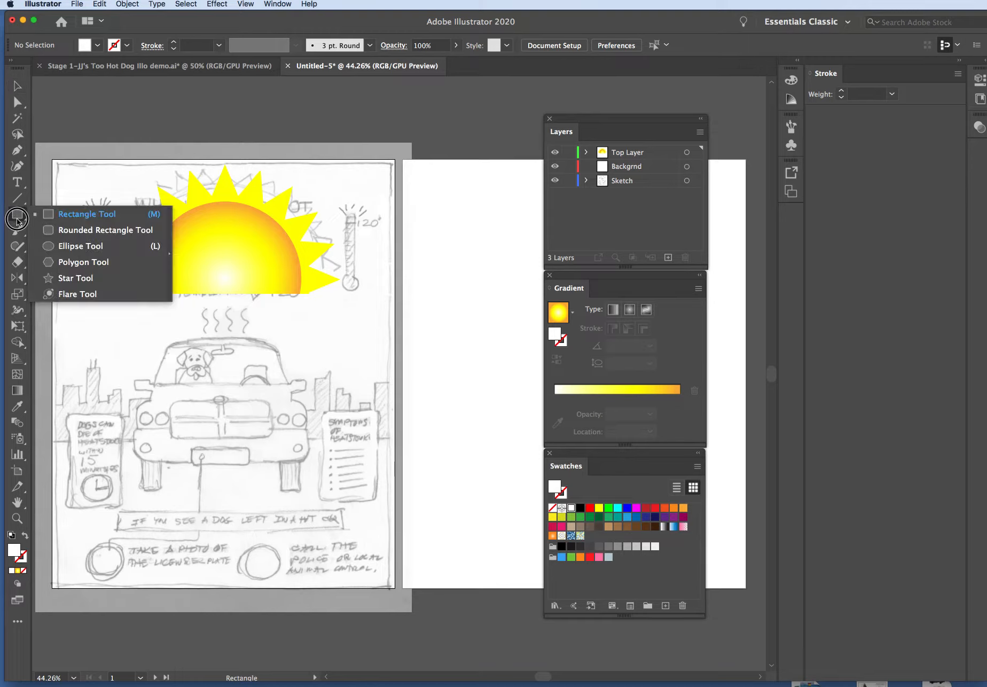
{"action": "left_click", "coordinate": [86, 235]}
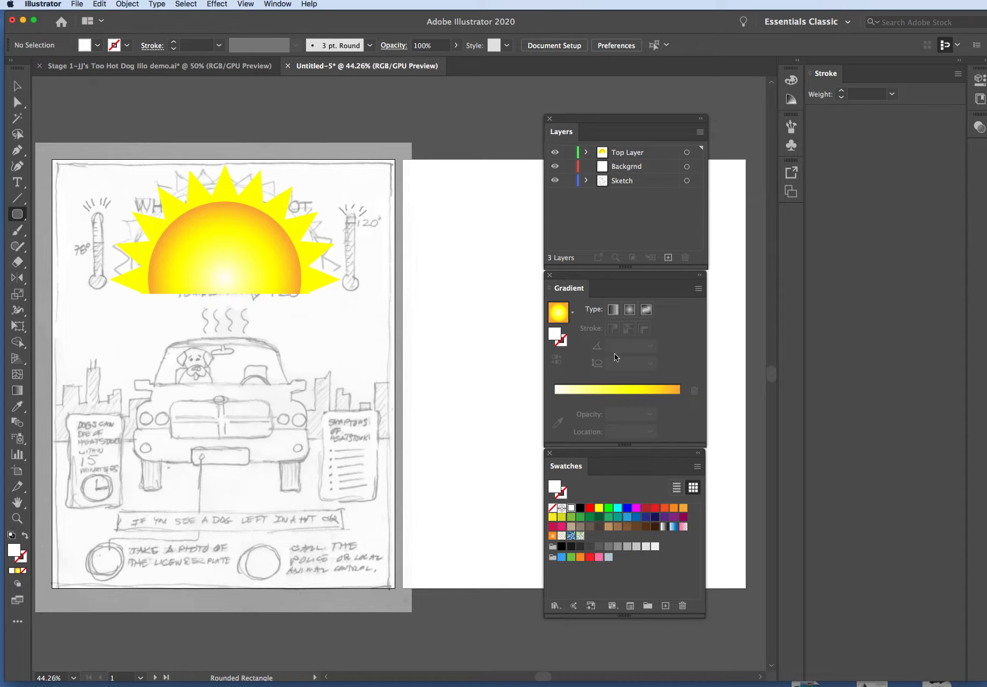
{"action": "left_click_drag", "start_coordinate": [583, 453], "coordinate": [480, 275]}
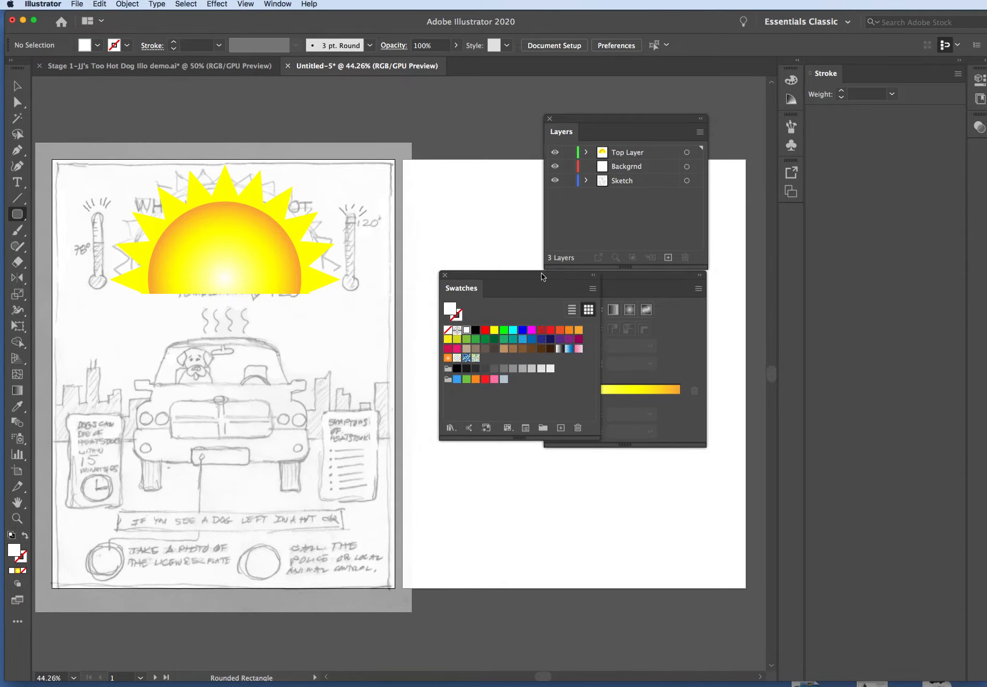
{"action": "left_click_drag", "start_coordinate": [628, 276], "coordinate": [790, 221]}
{"action": "left_click_drag", "start_coordinate": [523, 284], "coordinate": [602, 274]}
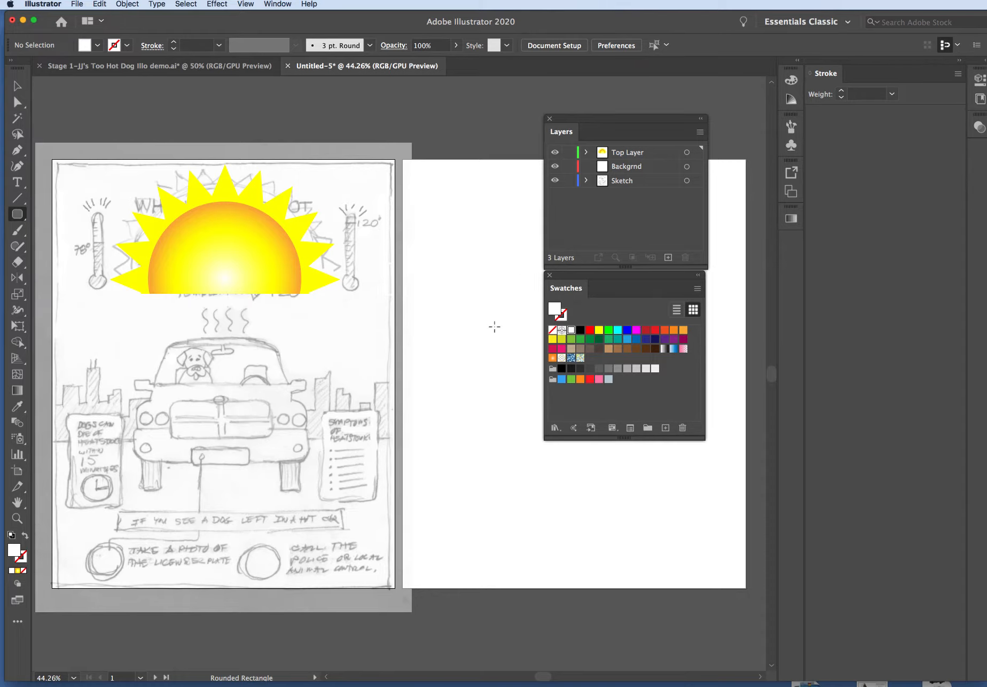
Draw a narrow upright rounded rectangle with white fill and black stroke near the second artboard's upper-left corner as the thermometer tube
{"action": "left_click", "coordinate": [562, 318]}
{"action": "left_click", "coordinate": [580, 330]}
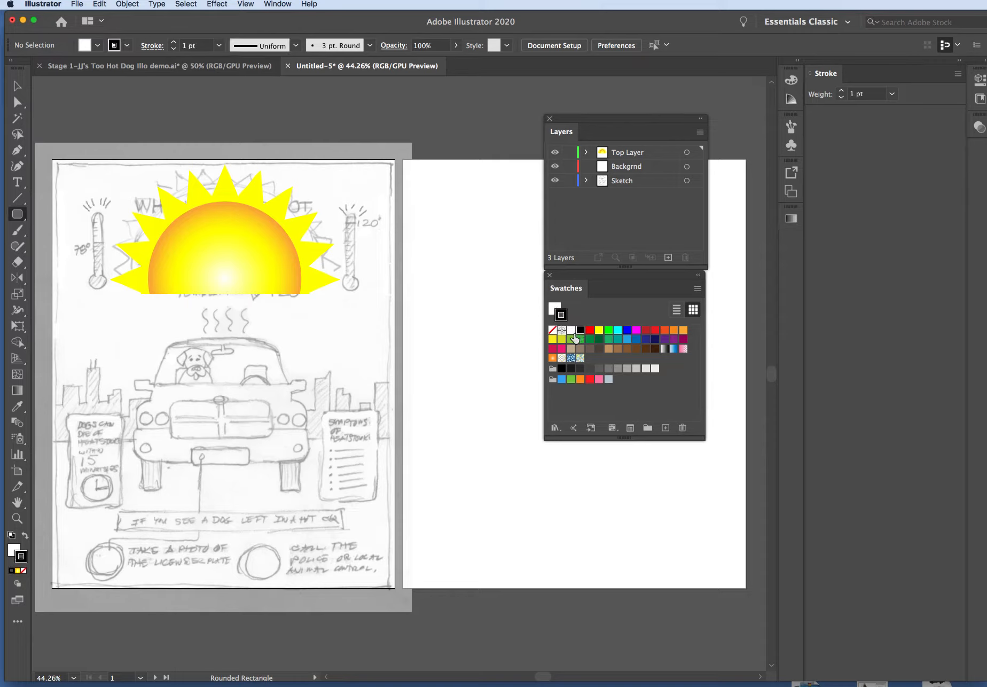
{"action": "left_click", "coordinate": [553, 309]}
{"action": "left_click_drag", "start_coordinate": [435, 211], "coordinate": [446, 291]}
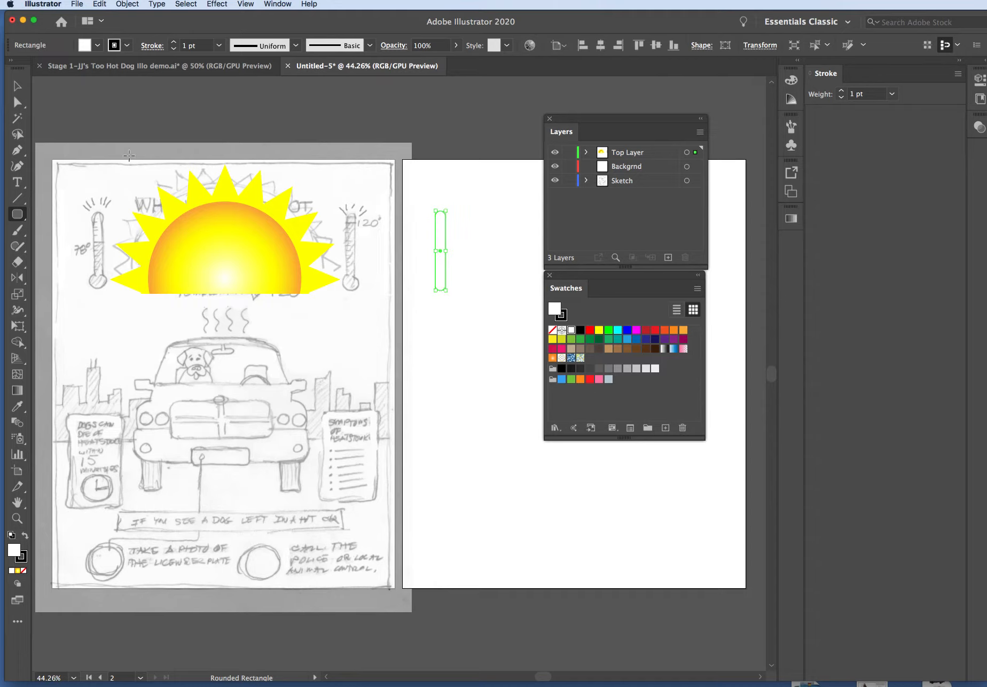
{"action": "left_click", "coordinate": [17, 86]}
{"action": "left_click", "coordinate": [469, 205]}
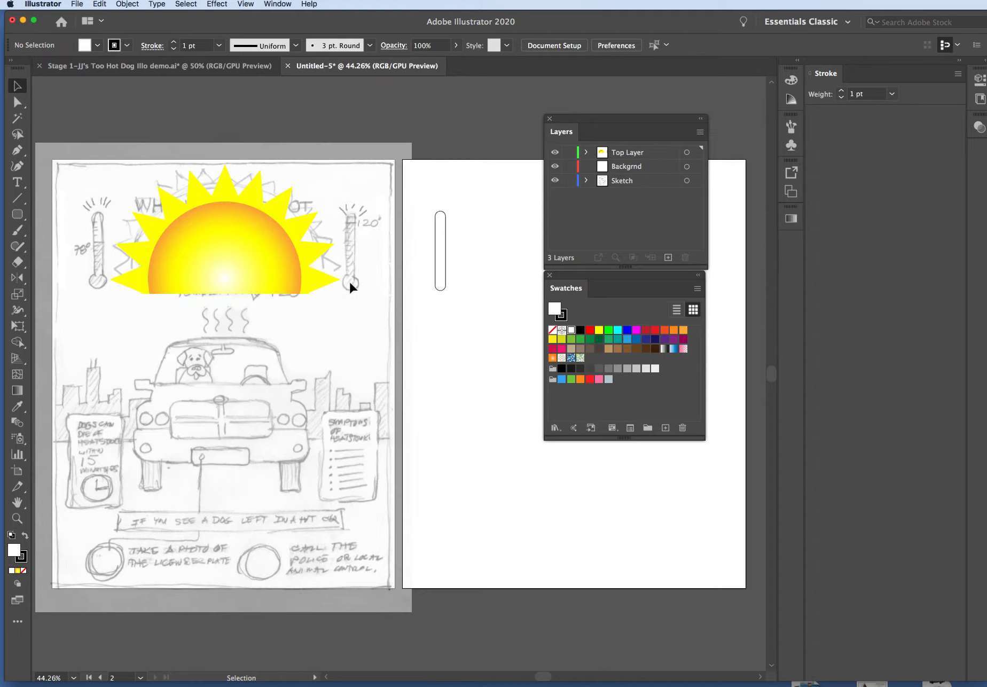
Draw a small circle over the tube's lower end as the thermometer bulb and fill it red
{"action": "left_click", "coordinate": [17, 214]}
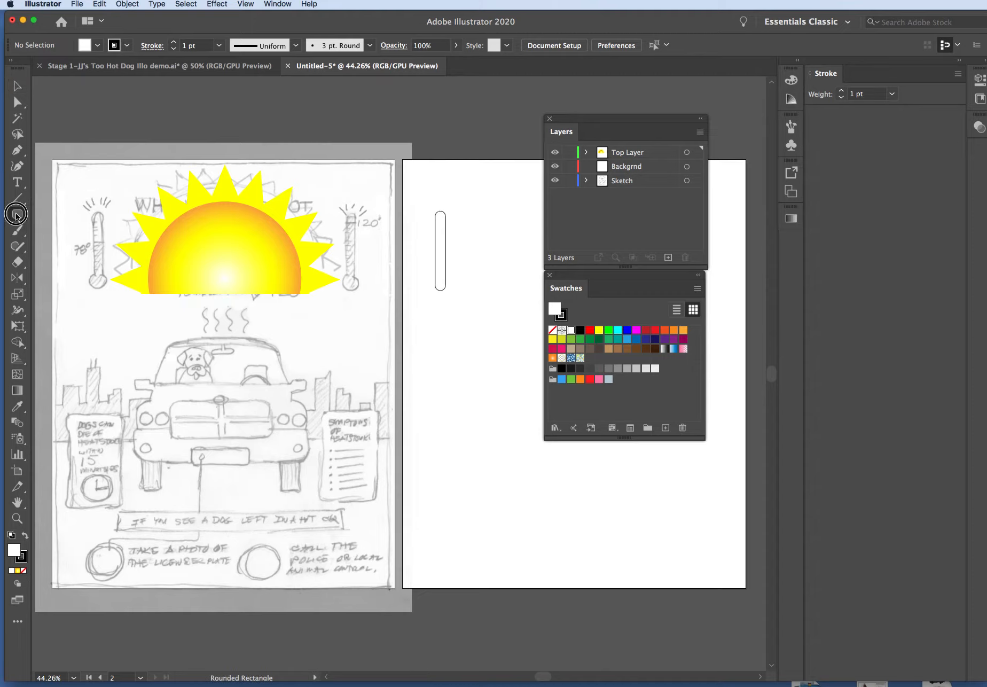
{"action": "left_click_drag", "start_coordinate": [17, 215], "coordinate": [60, 245]}
{"action": "left_click_drag", "start_coordinate": [441, 286], "coordinate": [450, 295]}
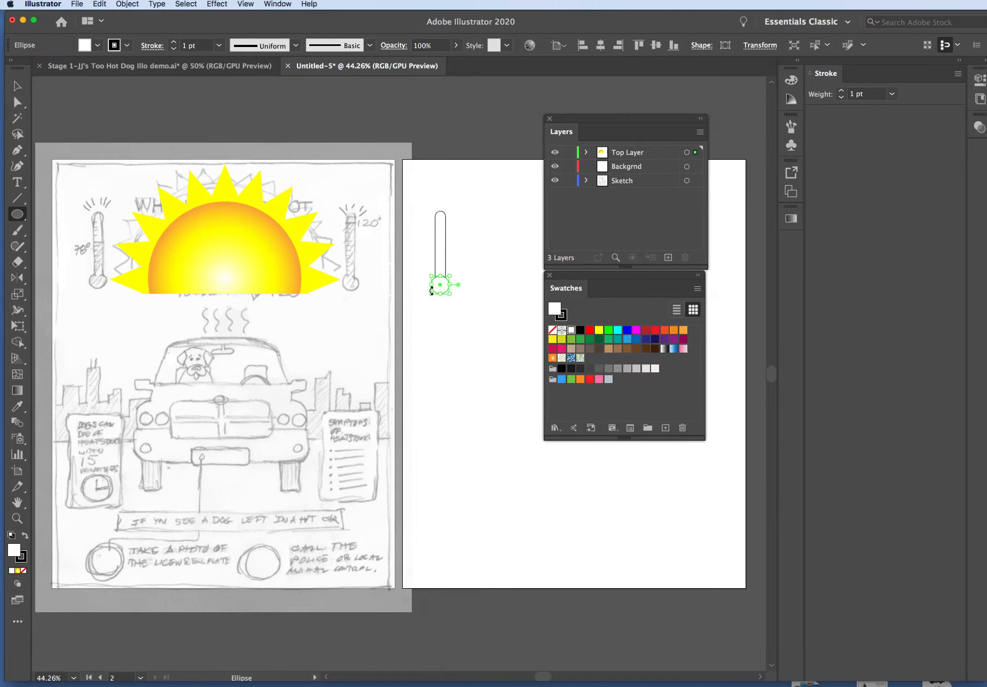
{"action": "key", "text": "v"}
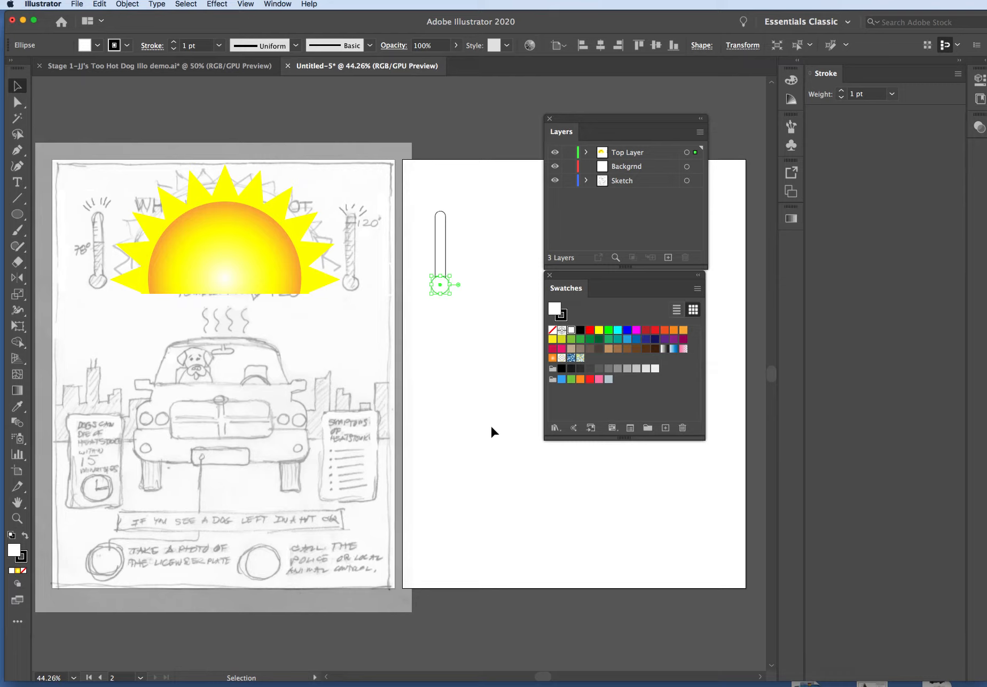
{"action": "left_click", "coordinate": [489, 422]}
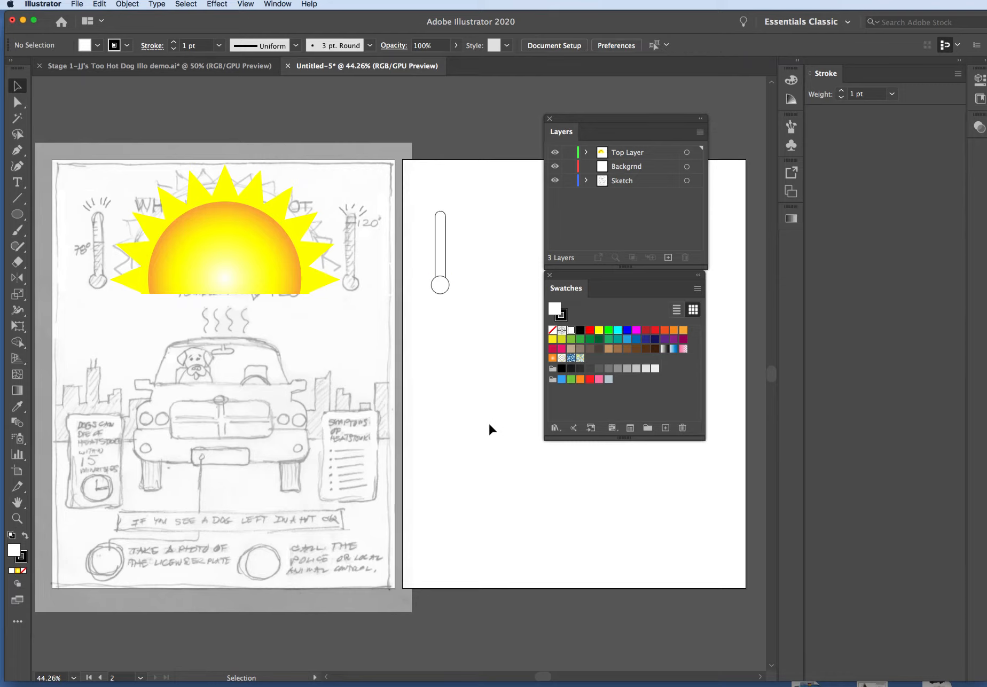
{"action": "left_click", "coordinate": [441, 284]}
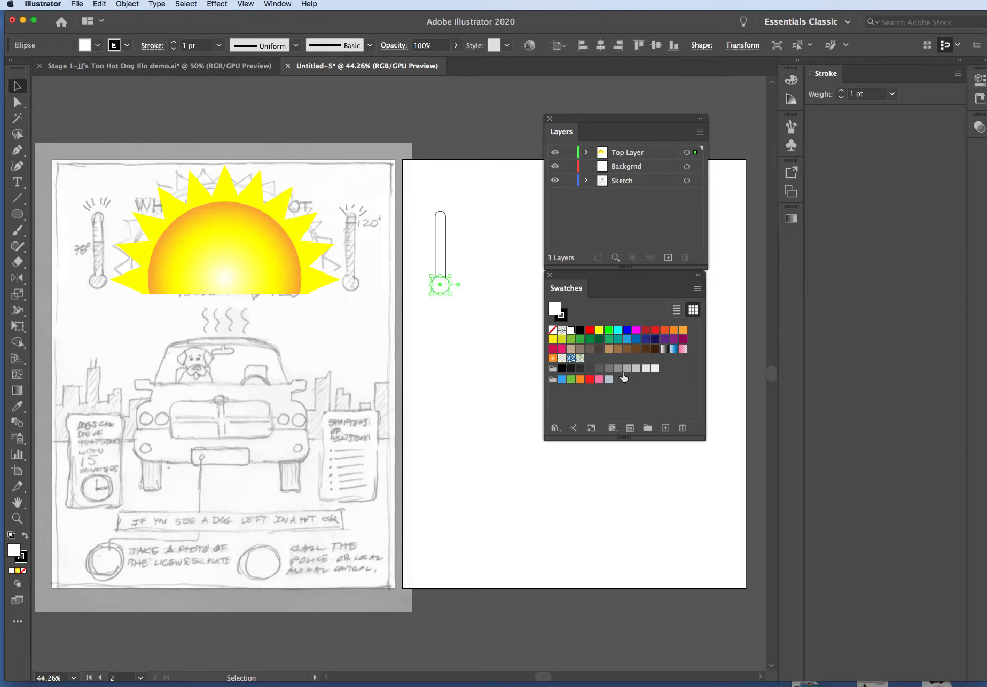
{"action": "left_click", "coordinate": [590, 380]}
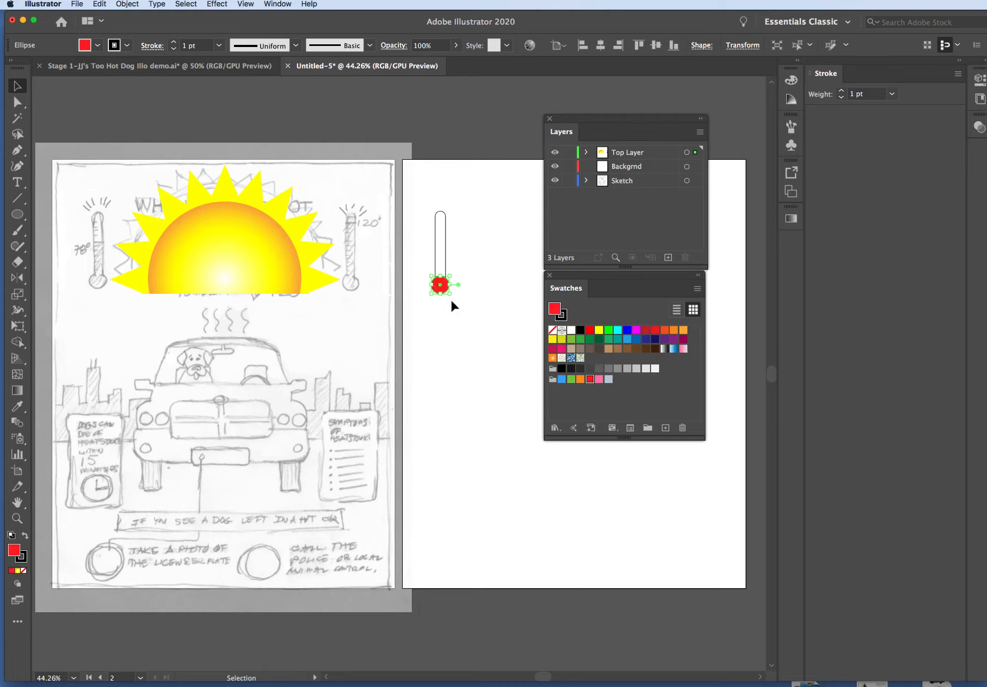
Duplicate the thermometer tube beside the original on the second artboard and fill the copy with red
{"action": "left_click", "coordinate": [471, 303]}
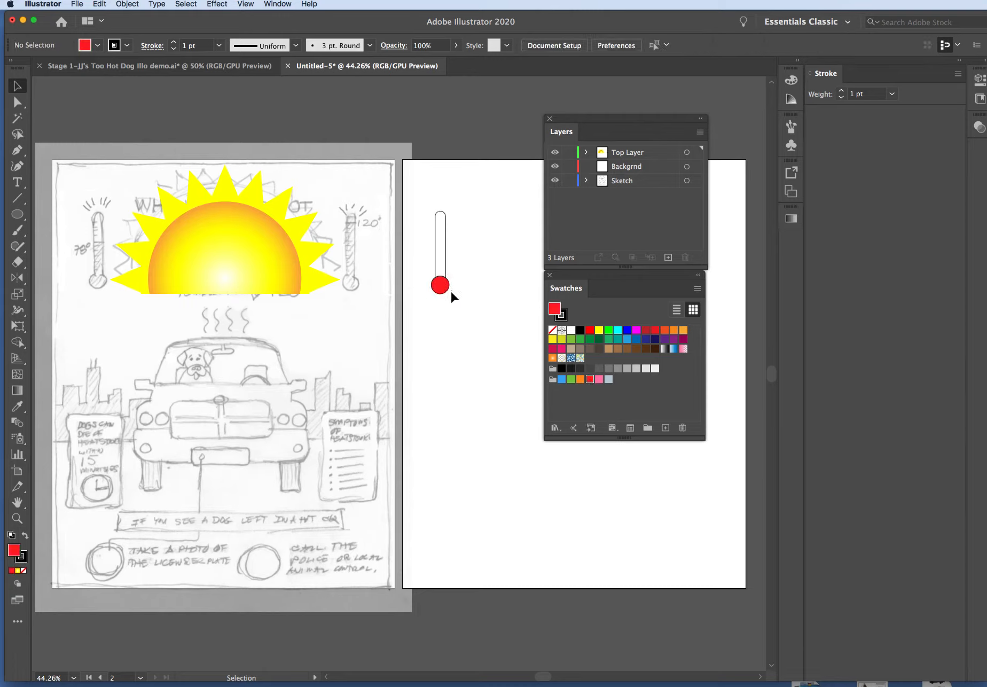
{"action": "left_click", "coordinate": [446, 255]}
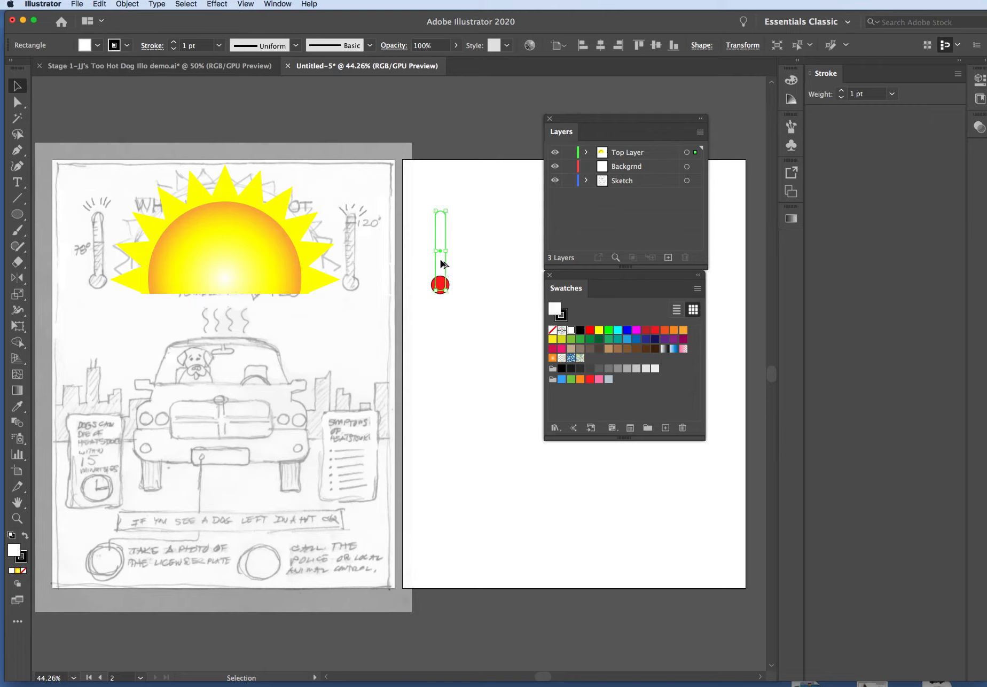
{"action": "left_click_drag", "start_coordinate": [442, 266], "coordinate": [483, 264]}
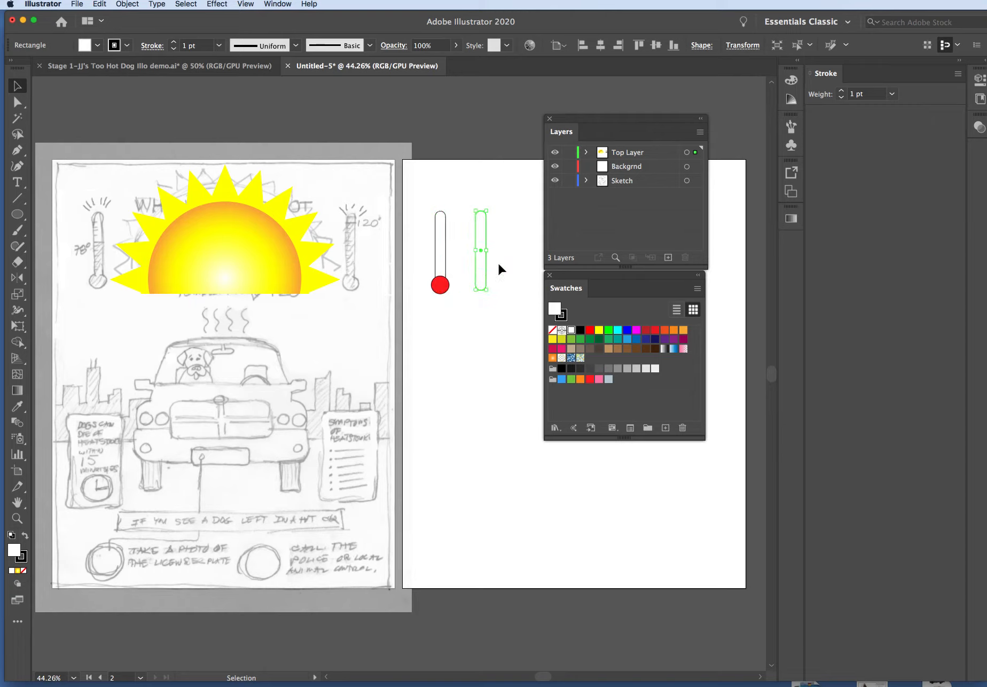
{"action": "left_click", "coordinate": [496, 269]}
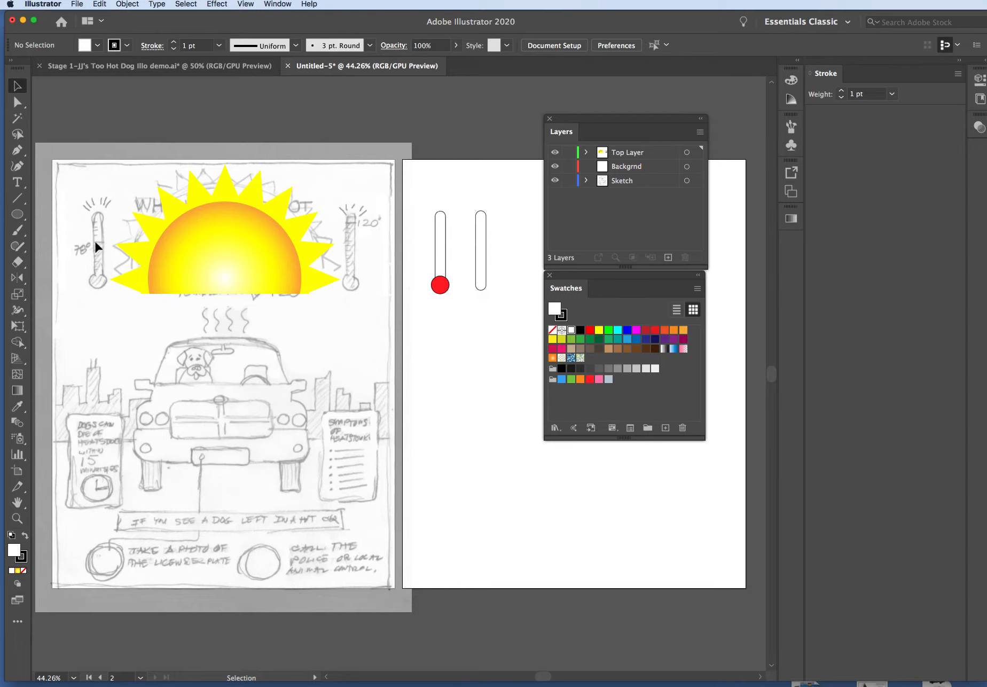
{"action": "left_click", "coordinate": [478, 253]}
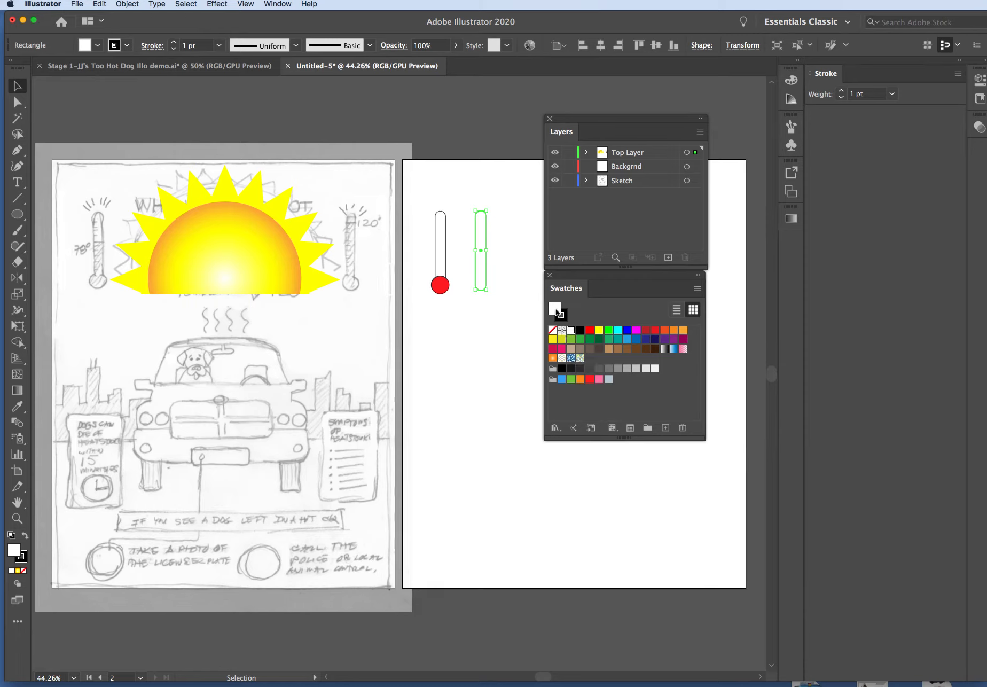
{"action": "left_click", "coordinate": [590, 379]}
{"action": "left_click", "coordinate": [503, 356]}
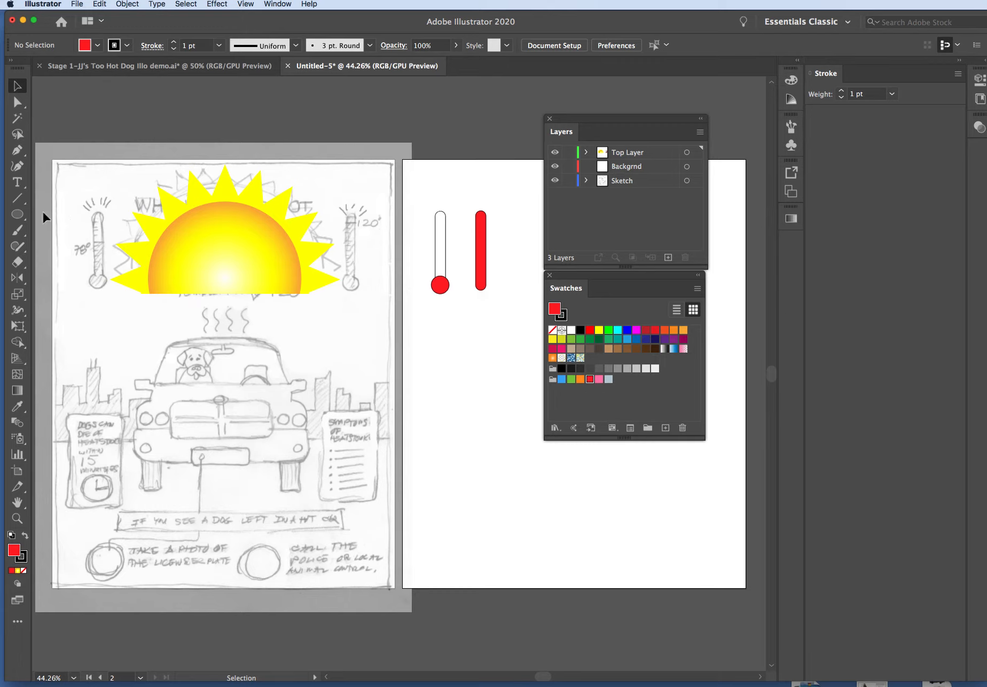
Draw a white-filled rectangle wider than the red tube and reposition it to cover all but the tube's upper end
{"action": "left_click", "coordinate": [18, 214]}
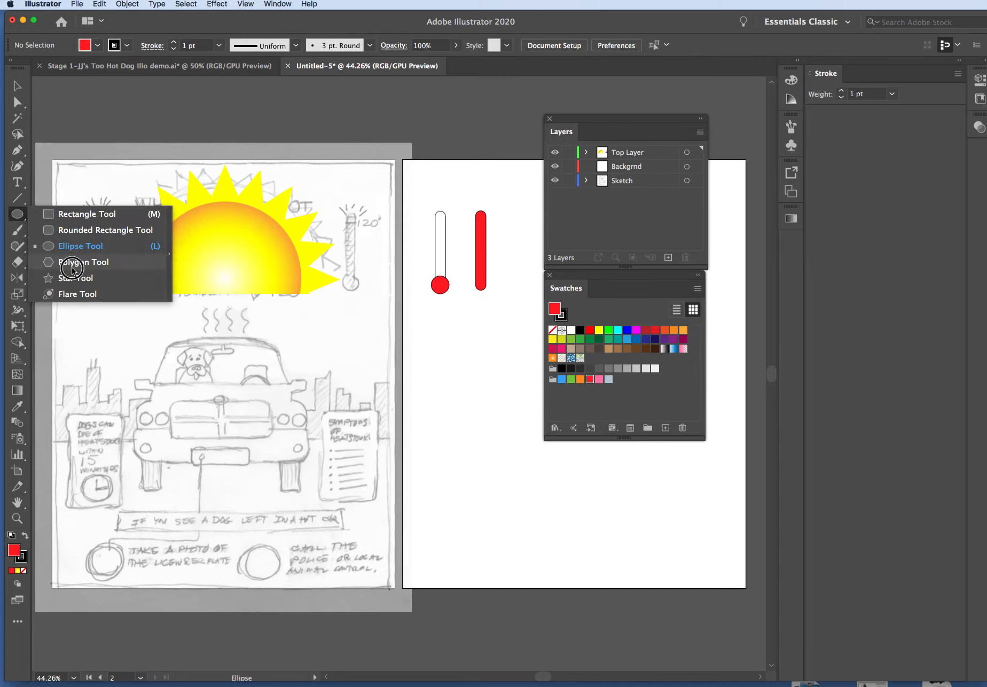
{"action": "left_click", "coordinate": [69, 214]}
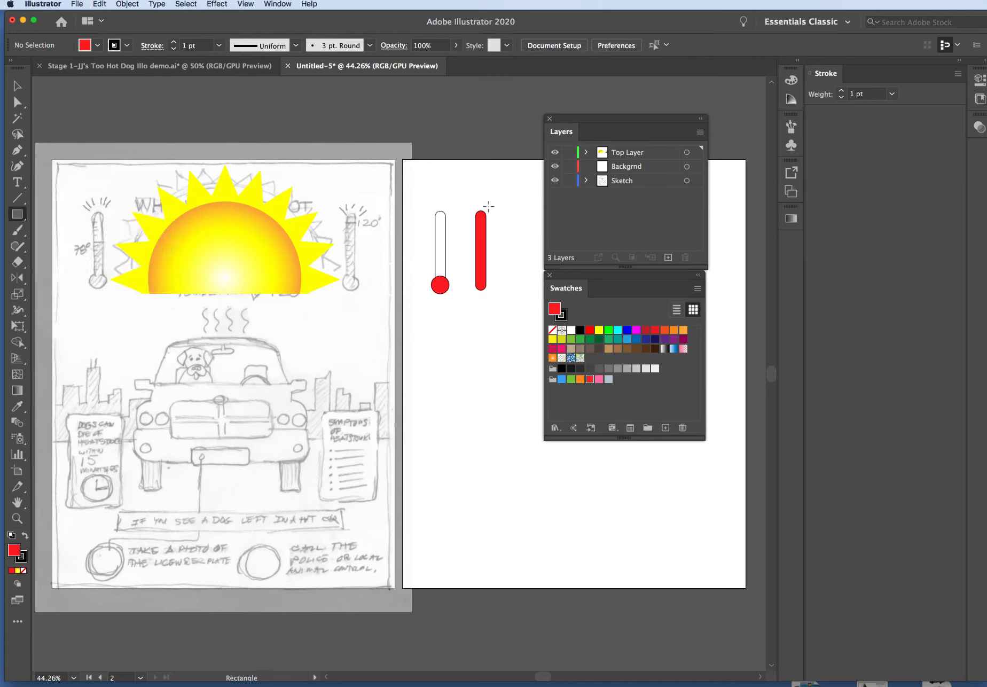
{"action": "left_click_drag", "start_coordinate": [464, 197], "coordinate": [493, 243]}
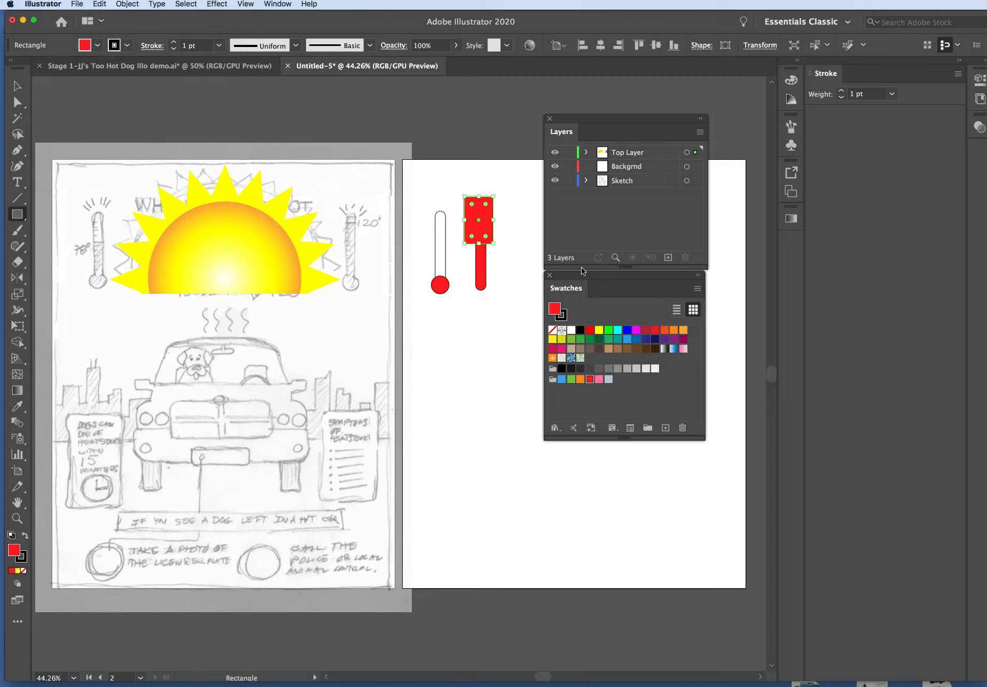
{"action": "left_click", "coordinate": [571, 330]}
{"action": "left_click", "coordinate": [20, 85]}
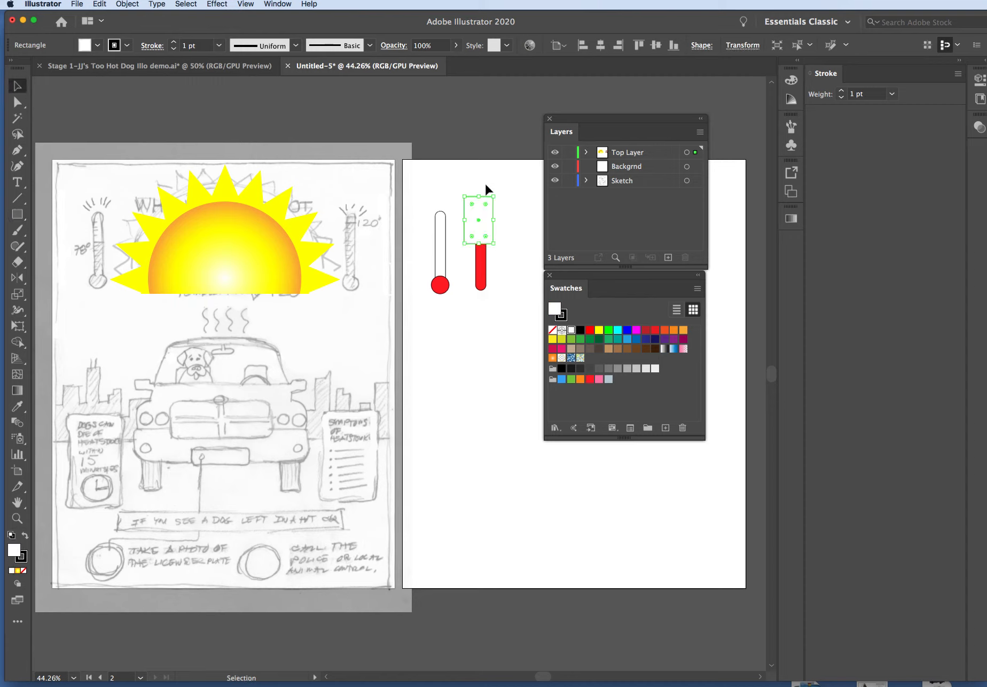
{"action": "left_click", "coordinate": [518, 191]}
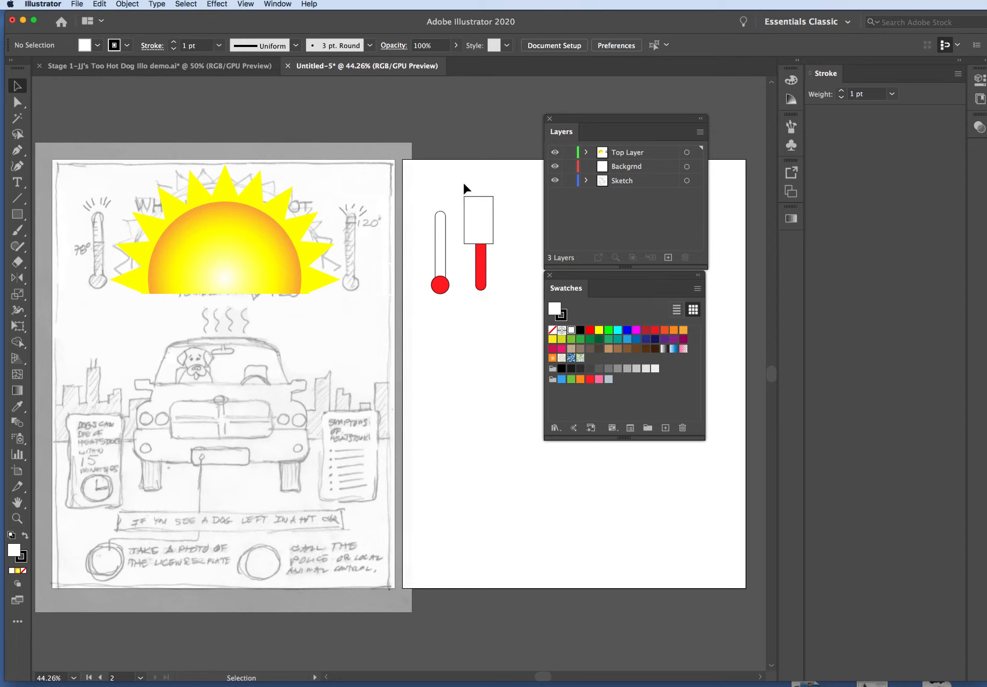
{"action": "mouse_move", "coordinate": [454, 184]}
{"action": "left_mouse_down"}
{"action": "mouse_move", "coordinate": [507, 316]}
{"action": "mouse_move", "coordinate": [476, 178]}
{"action": "mouse_move", "coordinate": [479, 261]}
{"action": "mouse_move", "coordinate": [482, 232]}
{"action": "left_mouse_up"}
{"action": "left_click", "coordinate": [512, 213]}
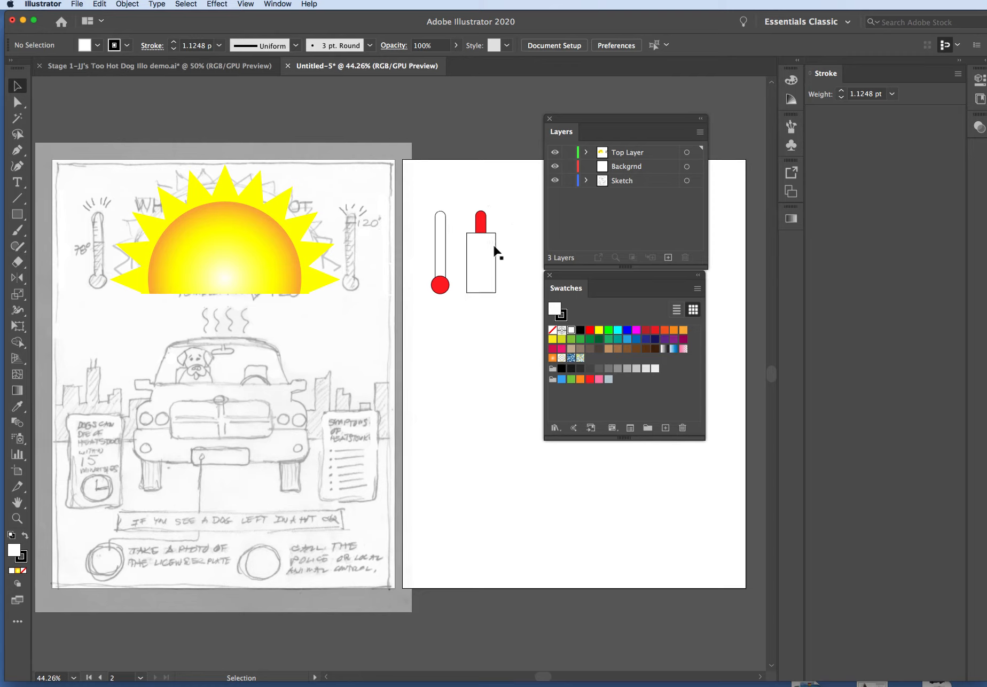
Make a clipping mask from the rectangle and the red tube so only the tube's covered lower part is kept
{"action": "left_click_drag", "start_coordinate": [467, 201], "coordinate": [500, 308]}
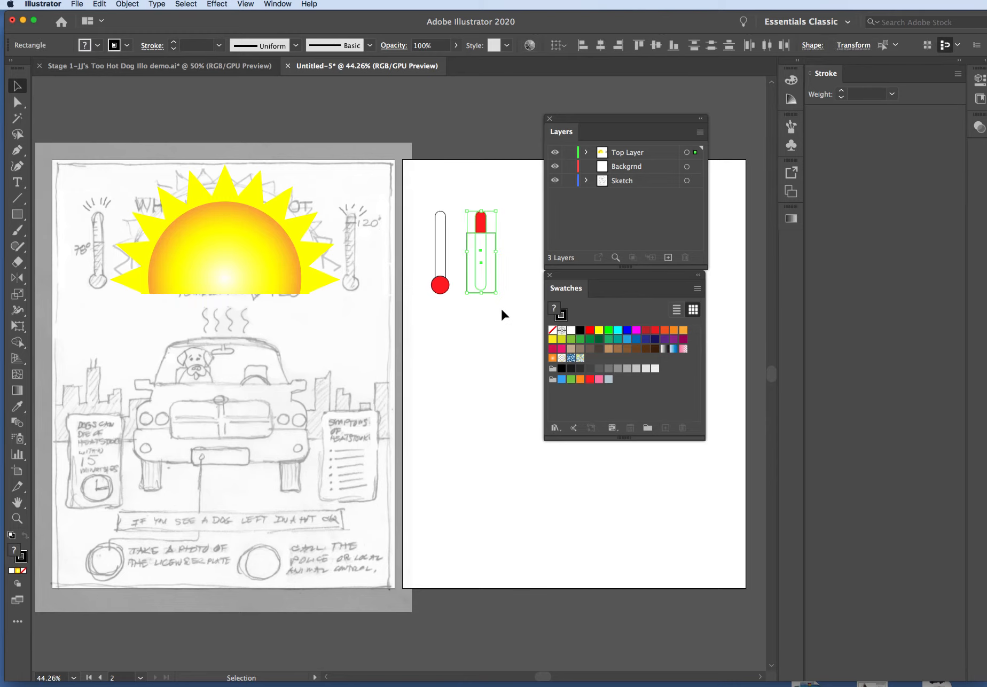
{"action": "left_click", "coordinate": [134, 5]}
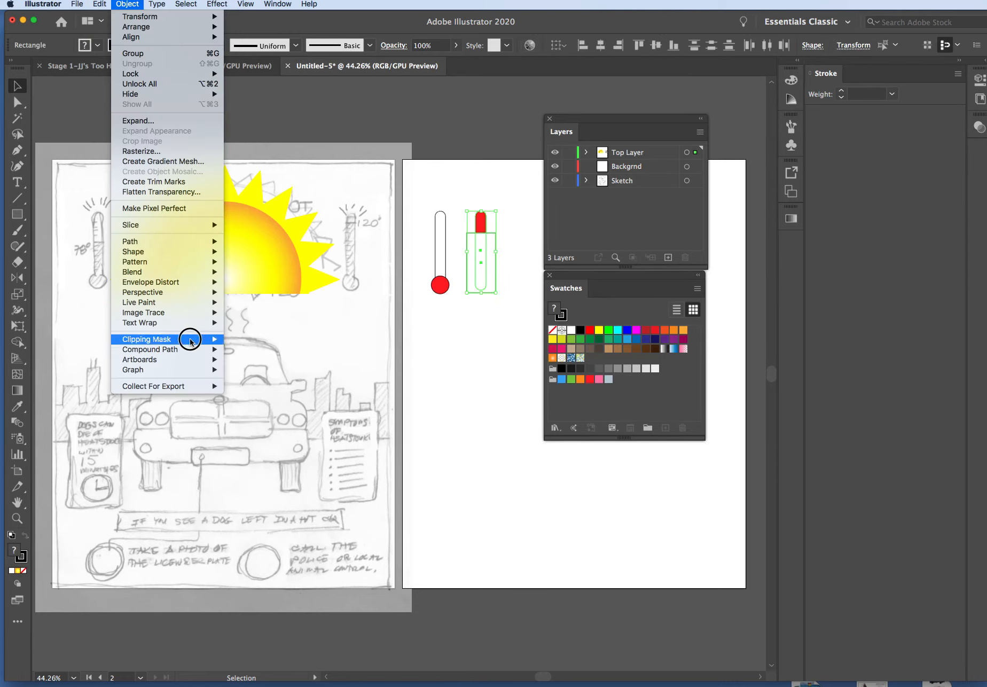
{"action": "mouse_move", "coordinate": [192, 340]}
{"action": "left_click", "coordinate": [244, 339]}
{"action": "left_click", "coordinate": [450, 391]}
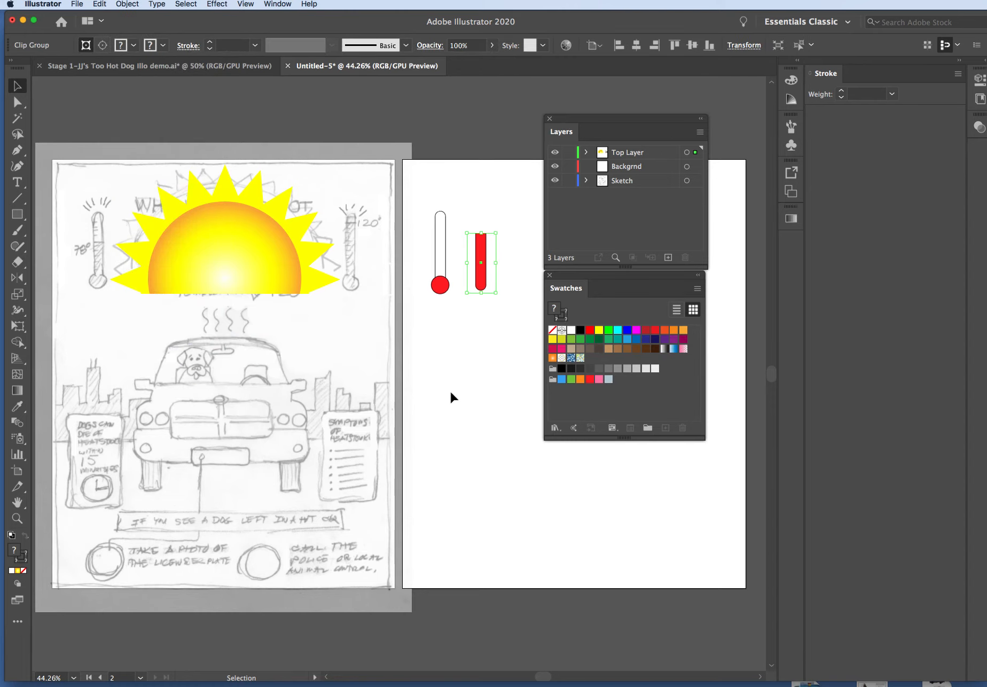
Move the clipped red column onto the white thermometer tube so that it overlaps the red bulb
{"action": "left_click", "coordinate": [480, 248]}
{"action": "left_click_drag", "start_coordinate": [480, 248], "coordinate": [441, 254]}
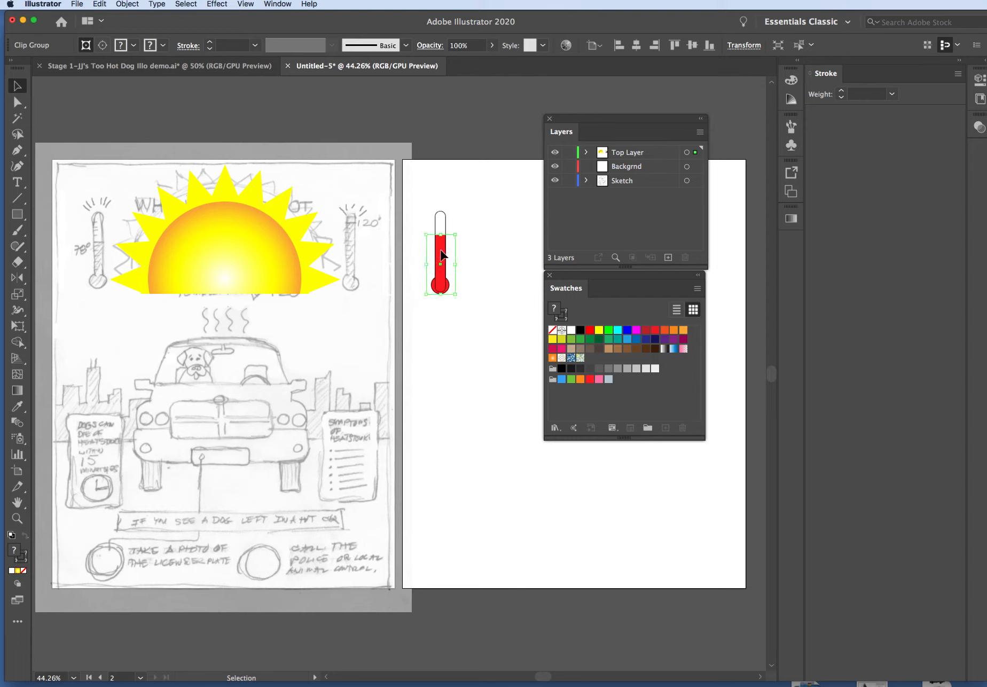
{"action": "left_click", "coordinate": [497, 255]}
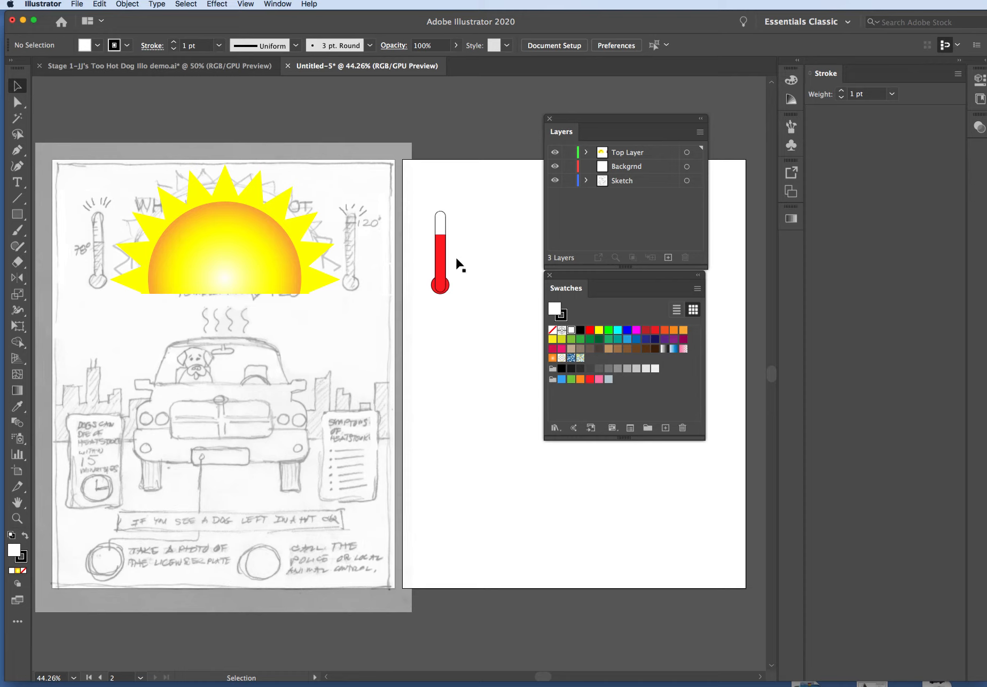
{"action": "left_click", "coordinate": [441, 262]}
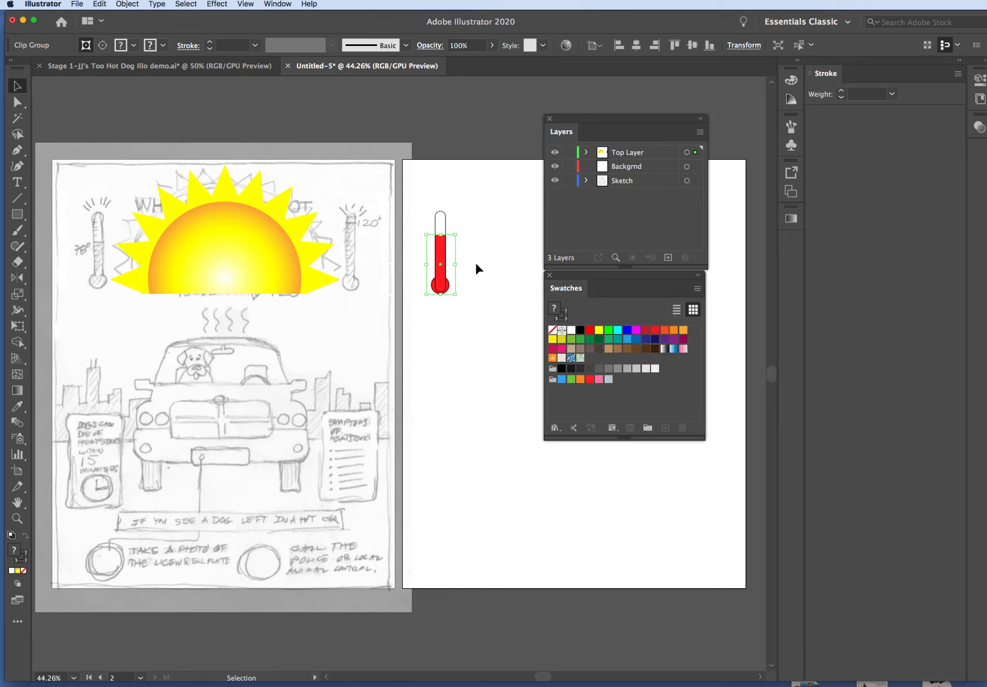
{"action": "left_click", "coordinate": [479, 320]}
Remove the stroke from the clipped red column inside the thermometer
{"action": "left_click", "coordinate": [562, 319]}
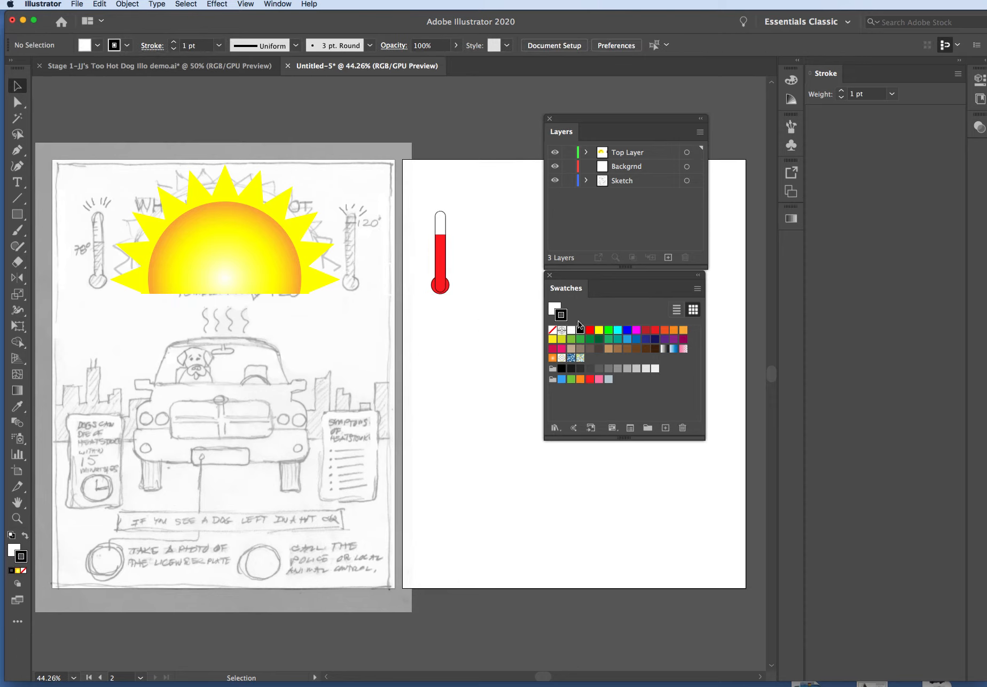
{"action": "left_click", "coordinate": [553, 330]}
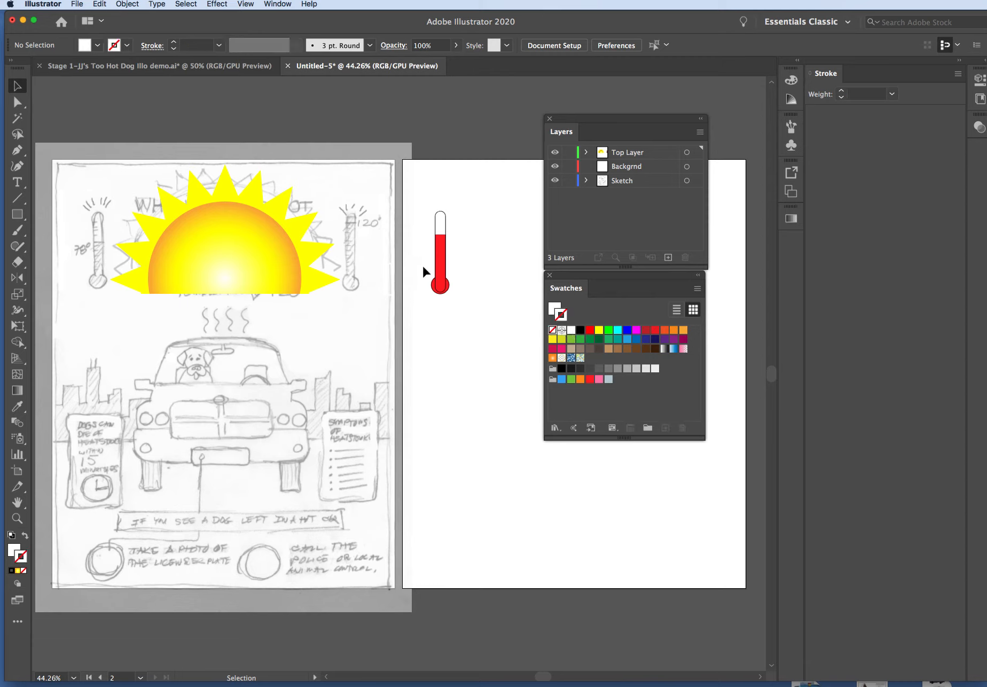
{"action": "left_click", "coordinate": [441, 269]}
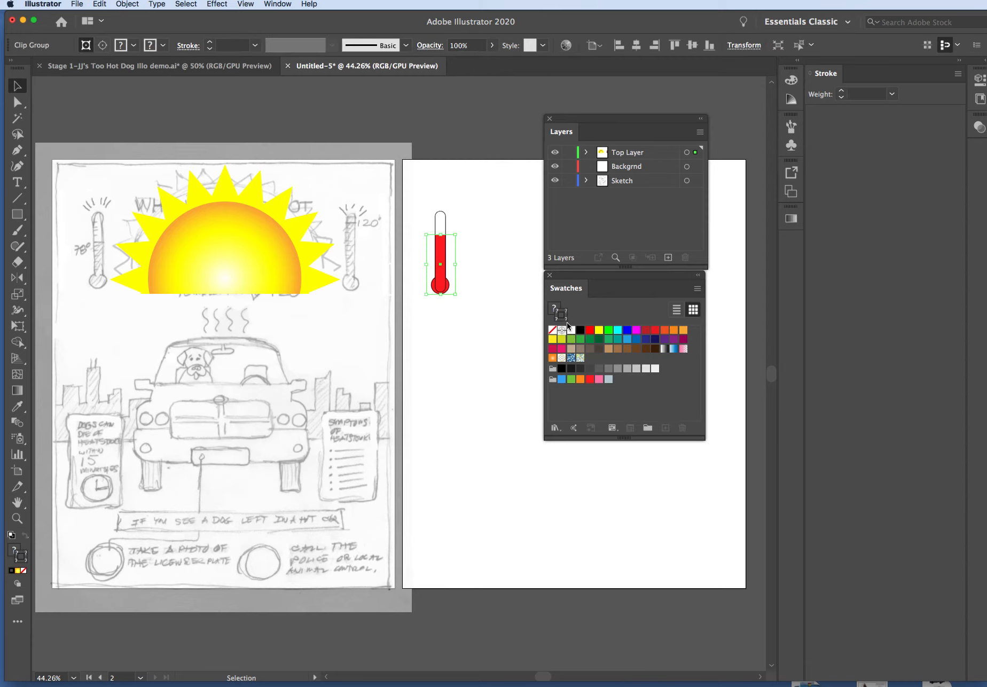
{"action": "left_click", "coordinate": [553, 331]}
{"action": "left_click", "coordinate": [507, 326]}
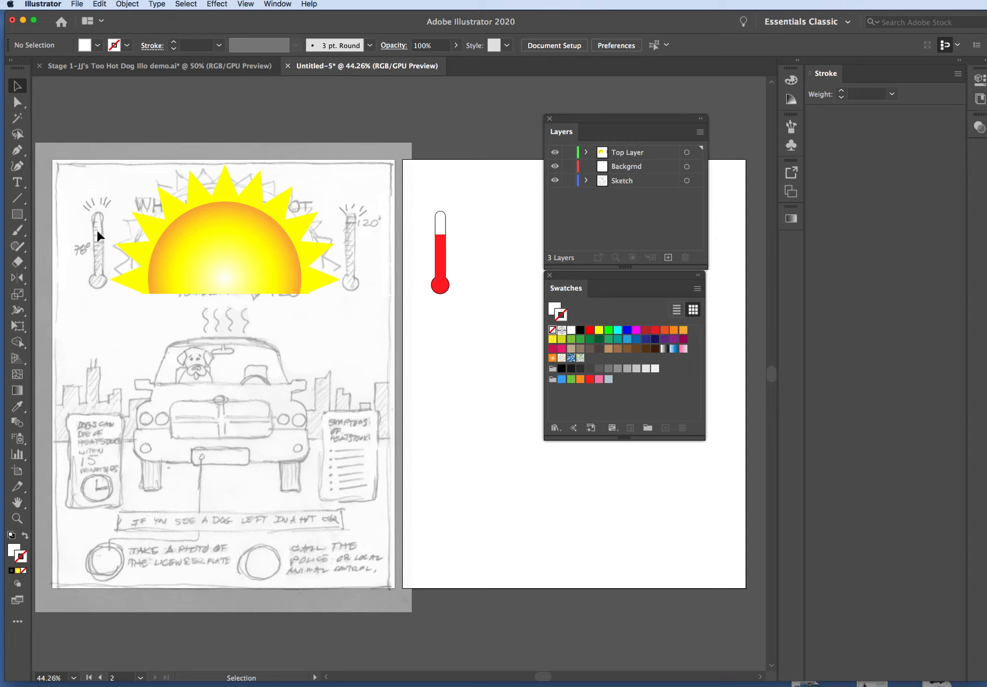
Group all thermometer parts and place the thermometer over the sketched 78° thermometer on the first artboard
{"action": "left_click_drag", "start_coordinate": [424, 200], "coordinate": [468, 325]}
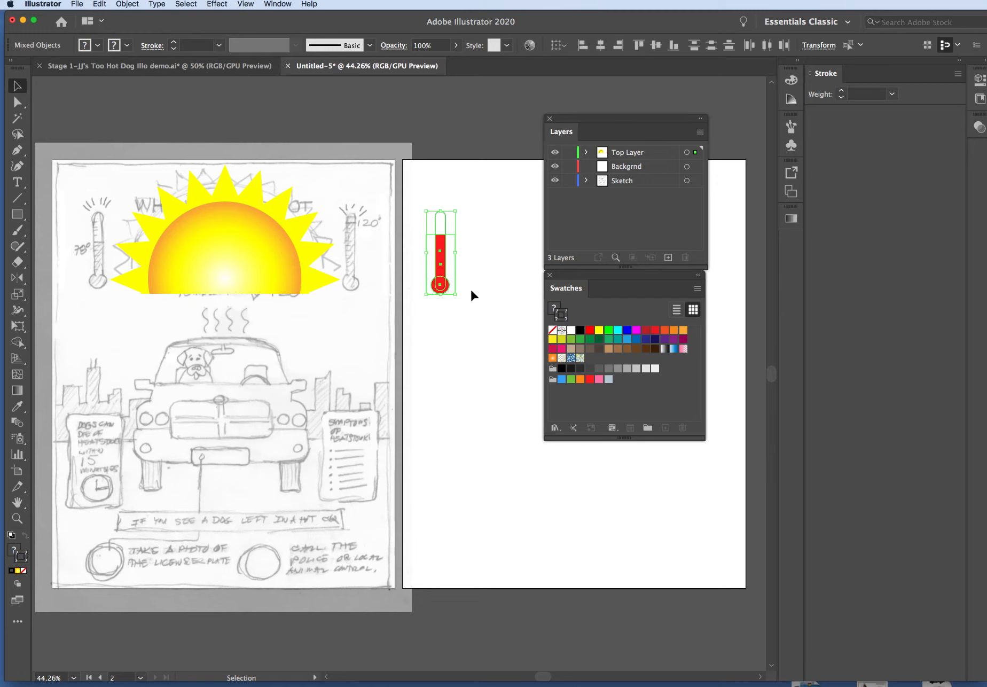
{"action": "key", "text": "super+g"}
{"action": "key", "text": "a"}
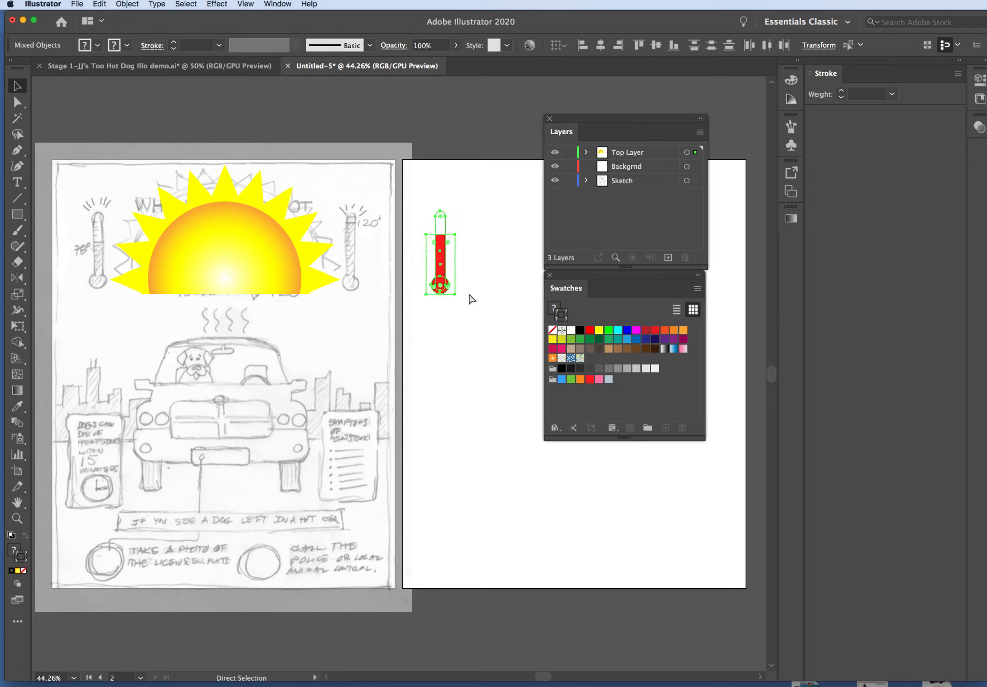
{"action": "left_click", "coordinate": [490, 289]}
{"action": "mouse_move", "coordinate": [435, 281]}
{"action": "left_mouse_down"}
{"action": "mouse_move", "coordinate": [394, 267]}
{"action": "mouse_move", "coordinate": [147, 262]}
{"action": "mouse_move", "coordinate": [96, 267]}
{"action": "mouse_move", "coordinate": [99, 278]}
{"action": "left_mouse_up"}
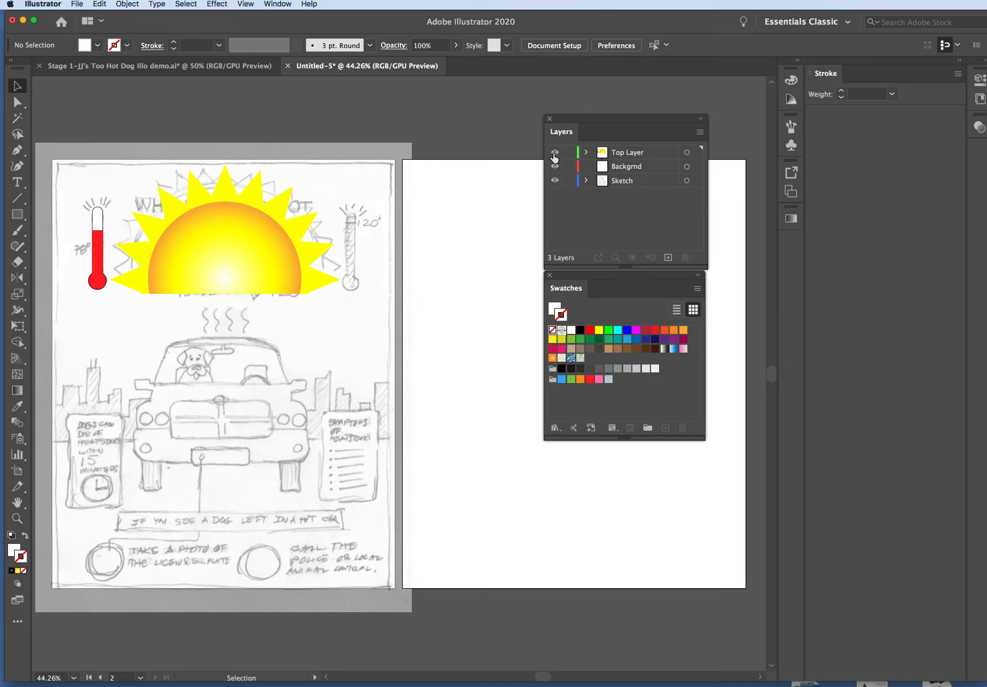
{"action": "left_click", "coordinate": [555, 153]}
{"action": "left_click", "coordinate": [555, 153]}
{"action": "key", "text": "super+Tab"}
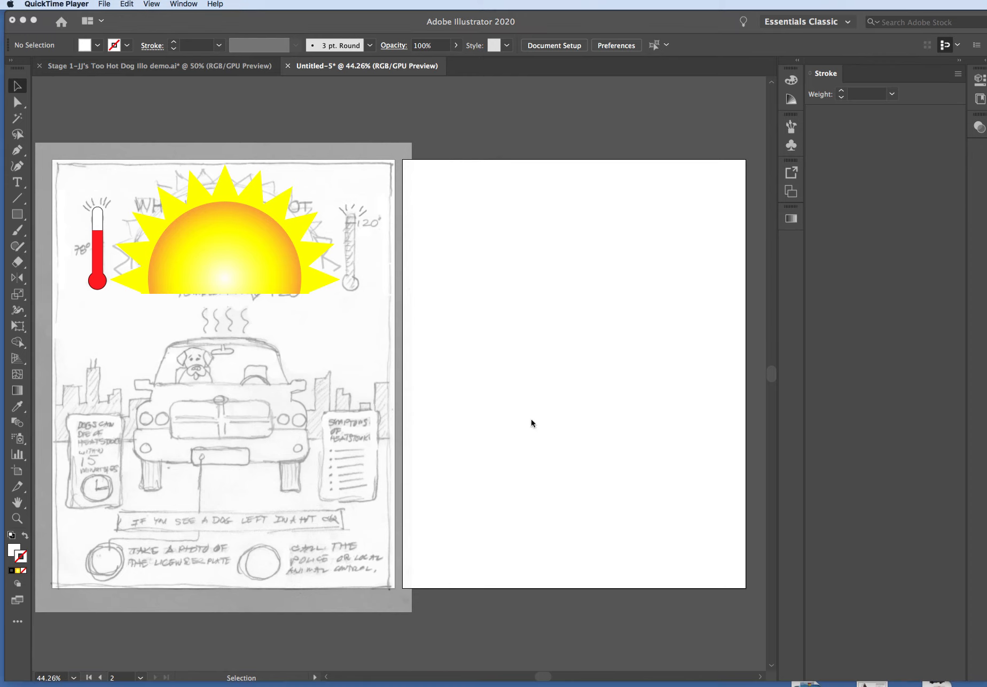
{"action": "left_click", "coordinate": [39, 4]}
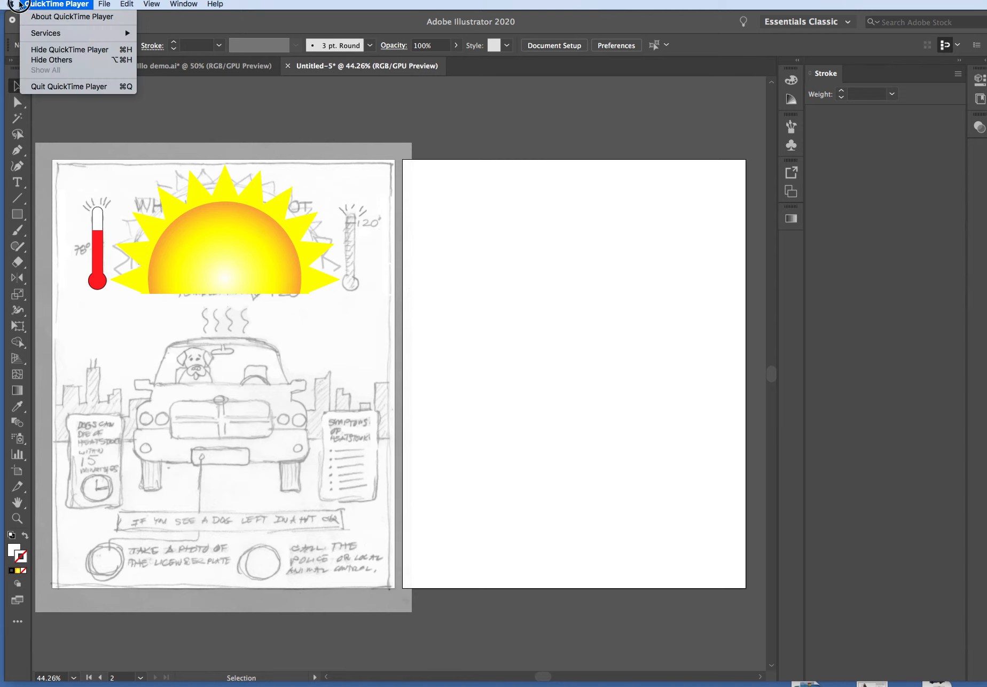
{"action": "left_click", "coordinate": [9, 4]}
{"action": "left_click", "coordinate": [28, 79]}
{"action": "left_click", "coordinate": [110, 5]}
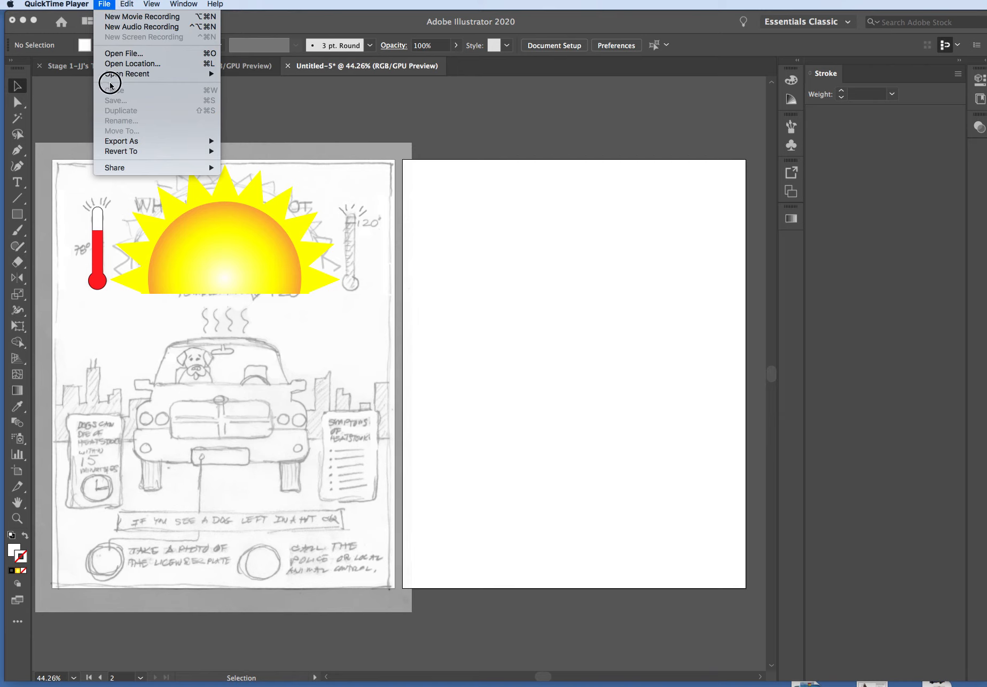
{"action": "left_click", "coordinate": [122, 143]}
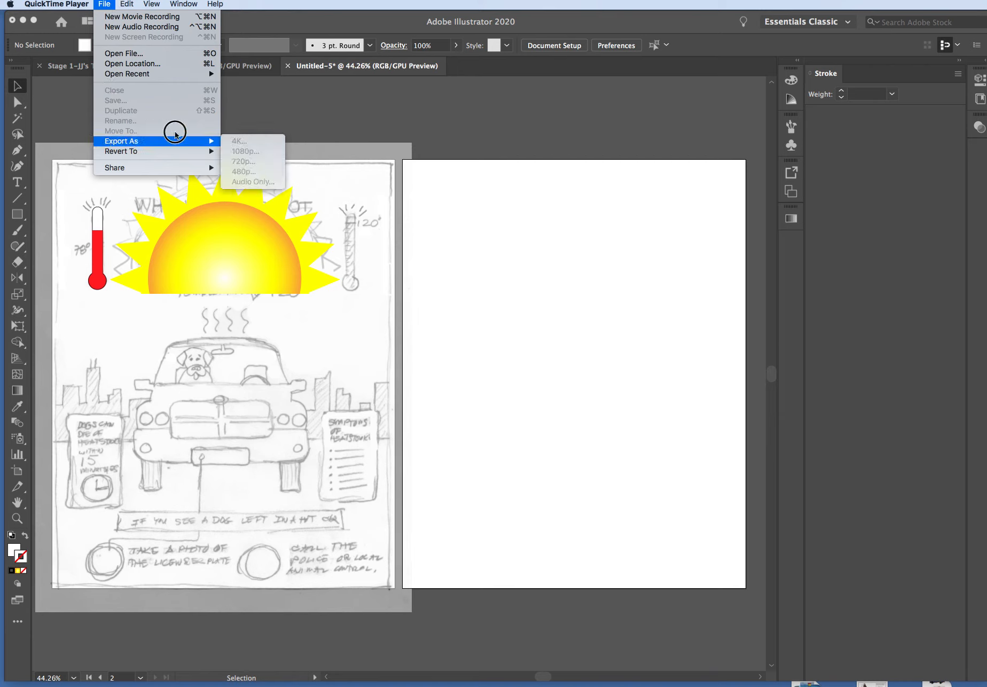
{"action": "left_click", "coordinate": [278, 126]}
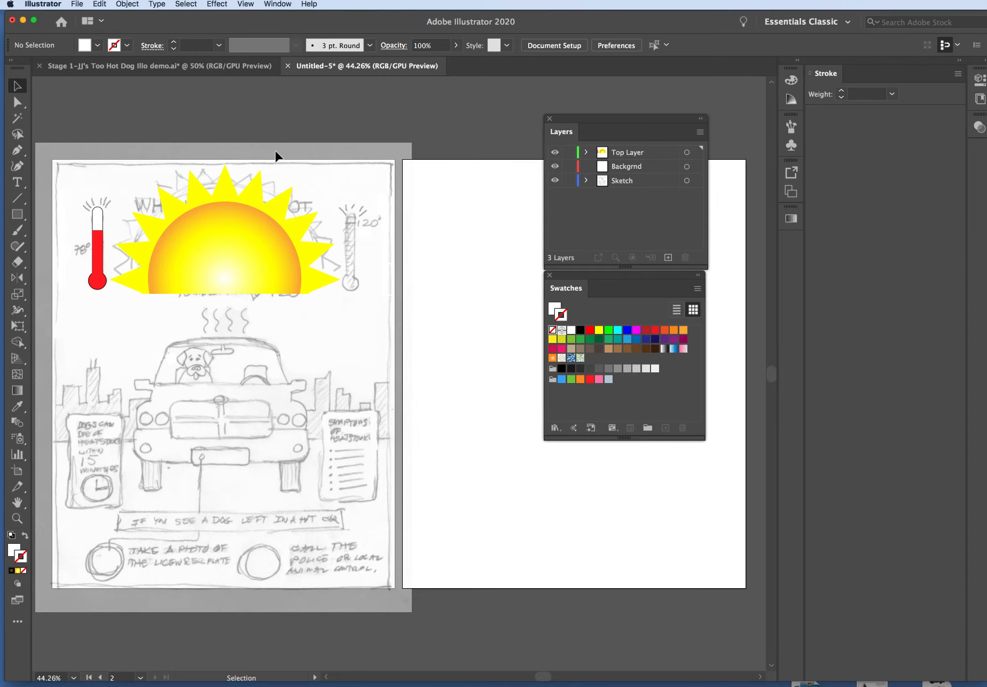
Save the document as TooHotDog in Adobe Illustrator (ai) format in the desktop stuff folder
{"action": "key", "text": "super+s"}
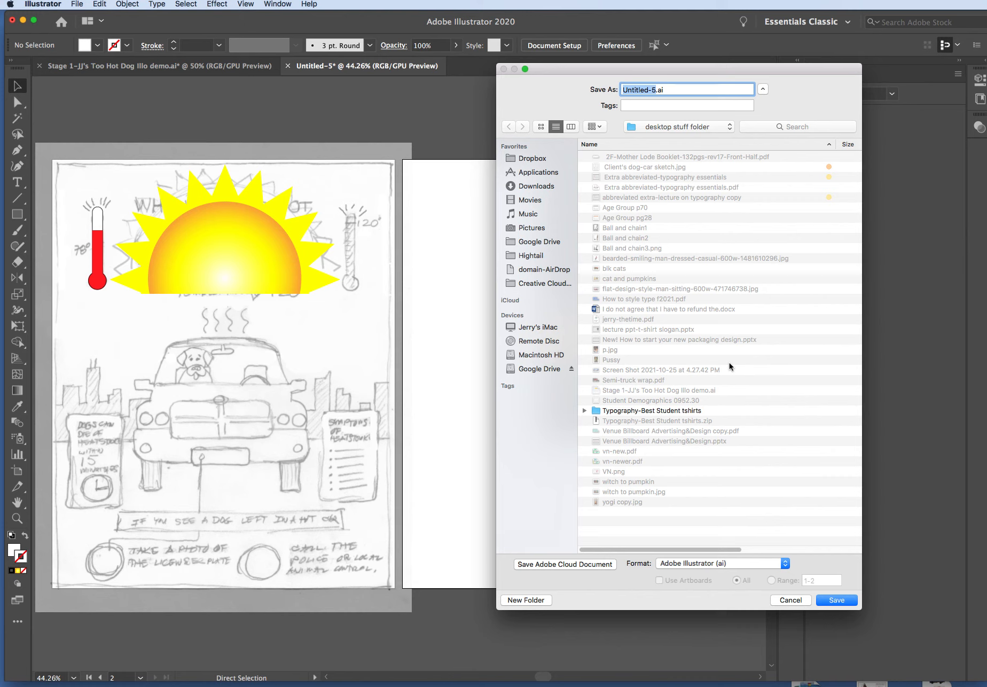
{"action": "type", "text": "TooHotDog"}
{"action": "left_click", "coordinate": [836, 599]}
{"action": "left_click", "coordinate": [579, 531]}
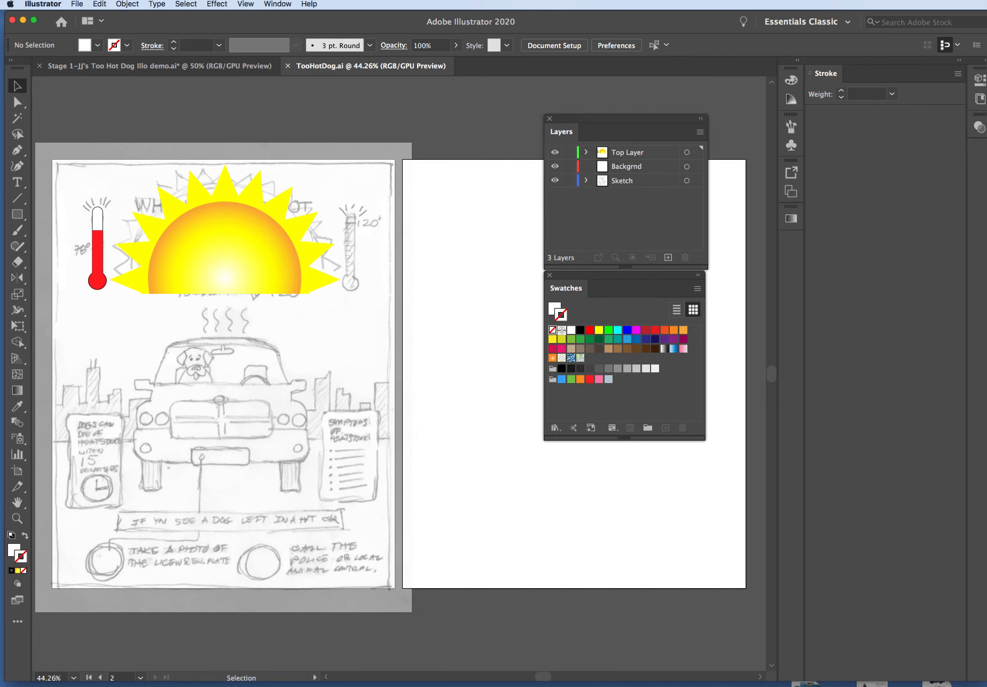
Switch to QuickTime Player, quit it and name the unsaved screen recording TooHotDog, keeping the Desktop location
{"action": "key", "text": "ctrl+super+Escape"}
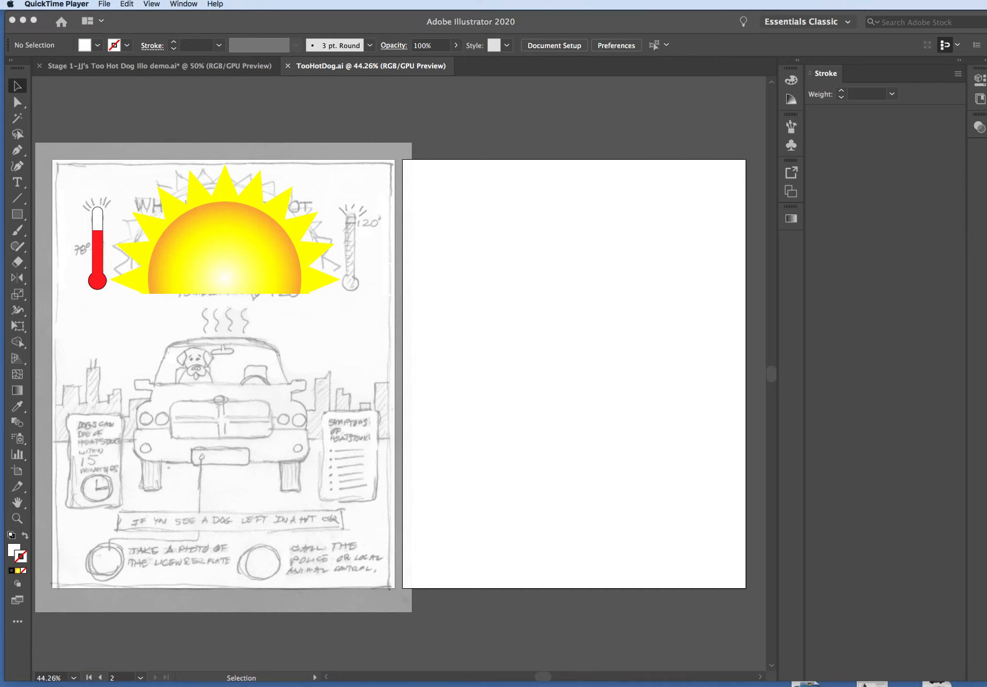
{"action": "left_click", "coordinate": [57, 5]}
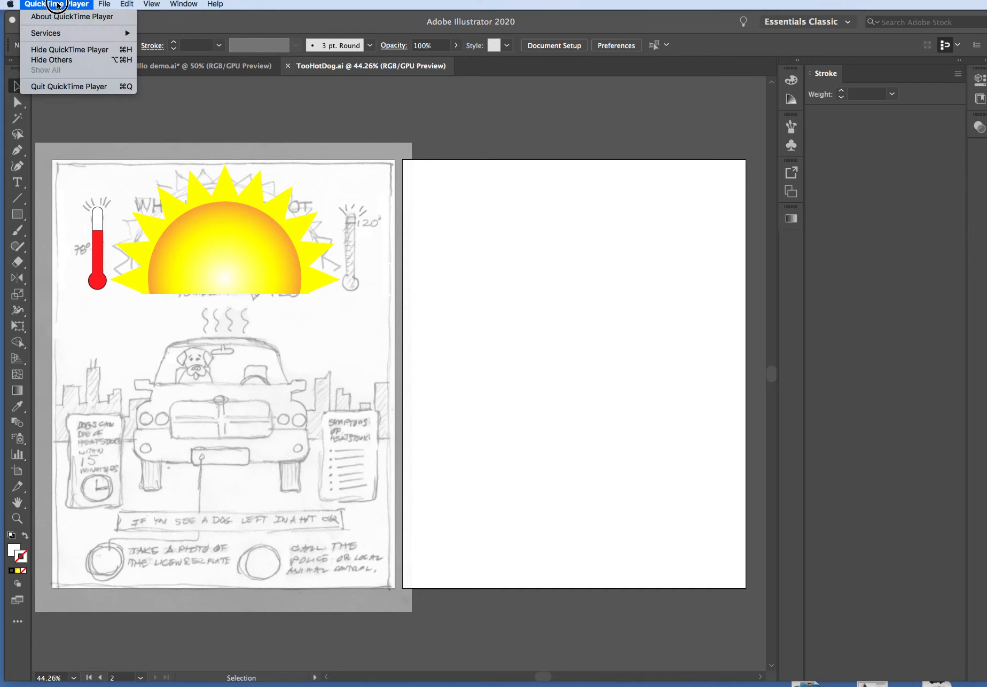
{"action": "left_click", "coordinate": [58, 87]}
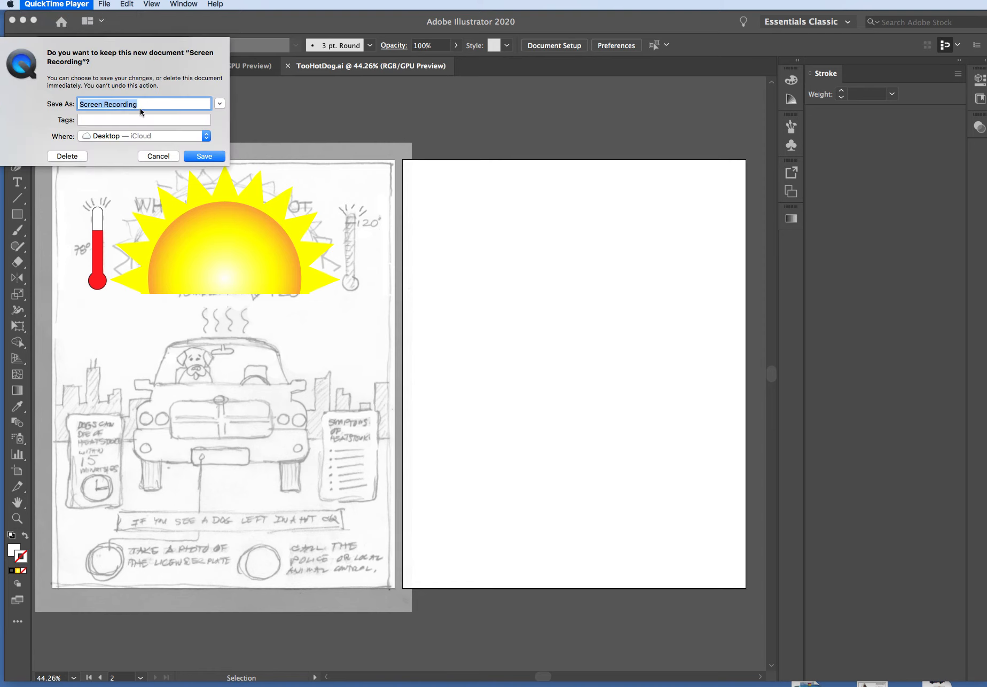
{"action": "type", "text": "TooHotDog"}
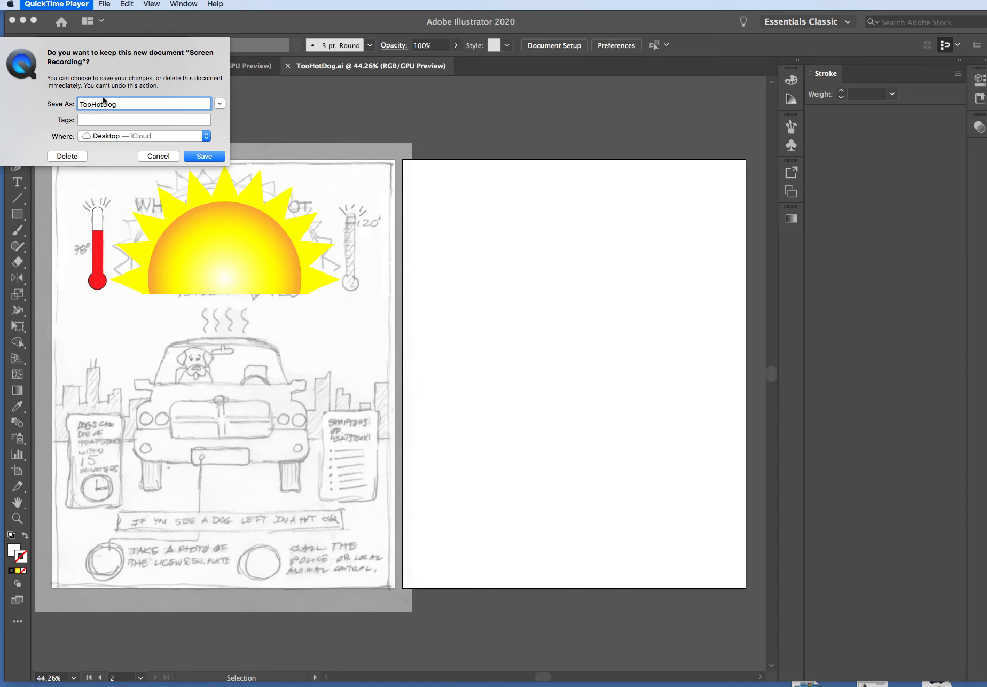